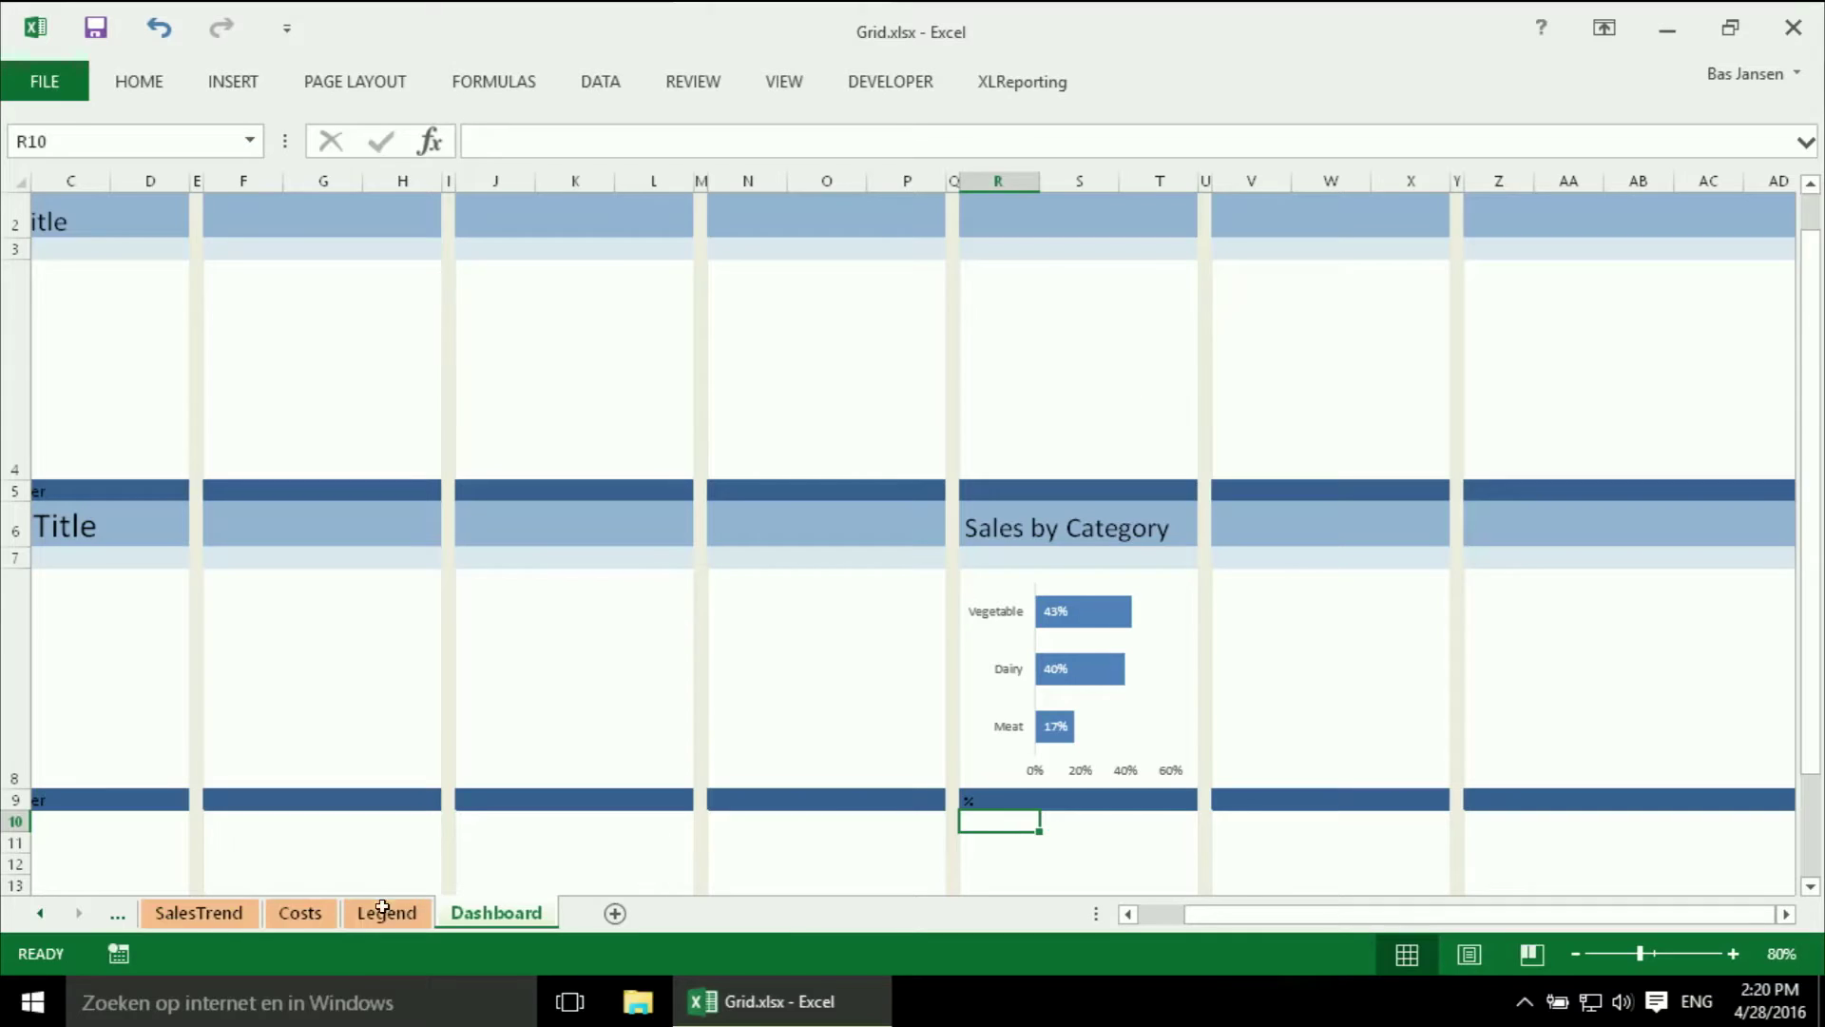
Step: Activate the OrderSize sheet from the workbook's sheet list
{"action": "right_click", "coordinate": [60, 922]}
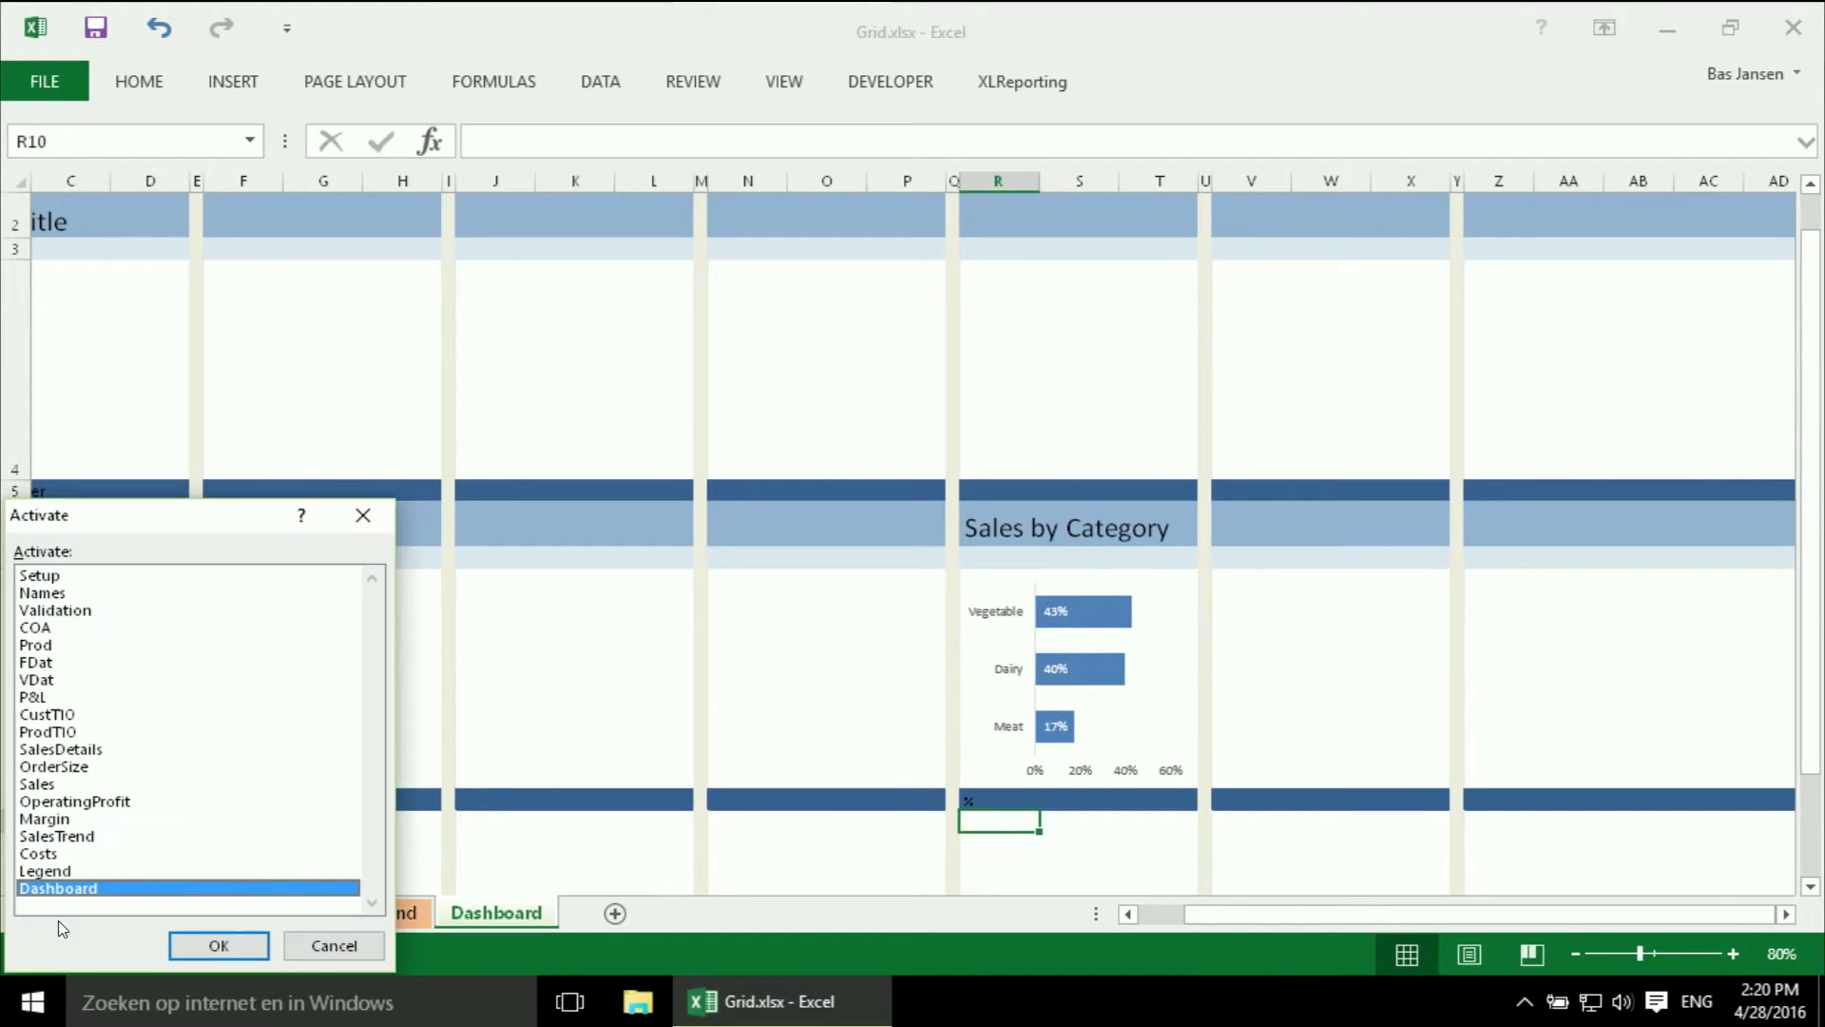
{"action": "left_click", "coordinate": [74, 768]}
{"action": "left_click", "coordinate": [225, 945]}
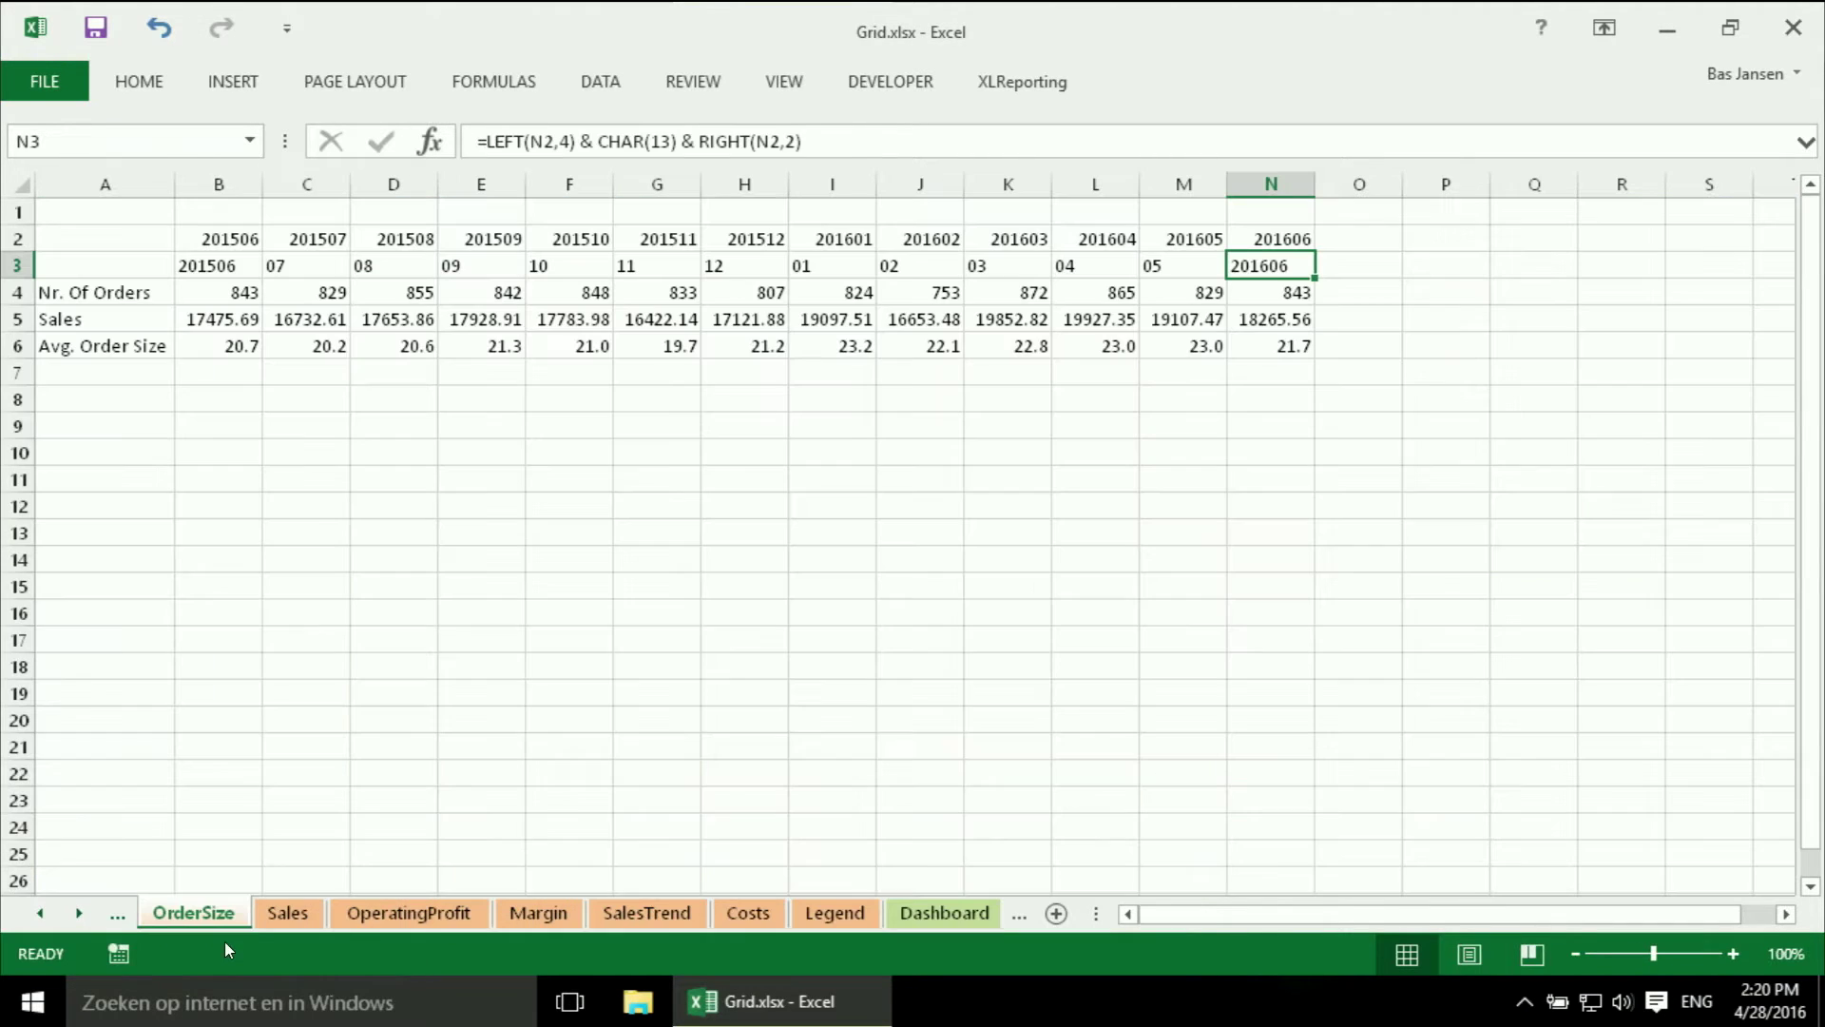
Step: Inspect the month label formulas along row 3, starting at B3
{"action": "left_click", "coordinate": [223, 271]}
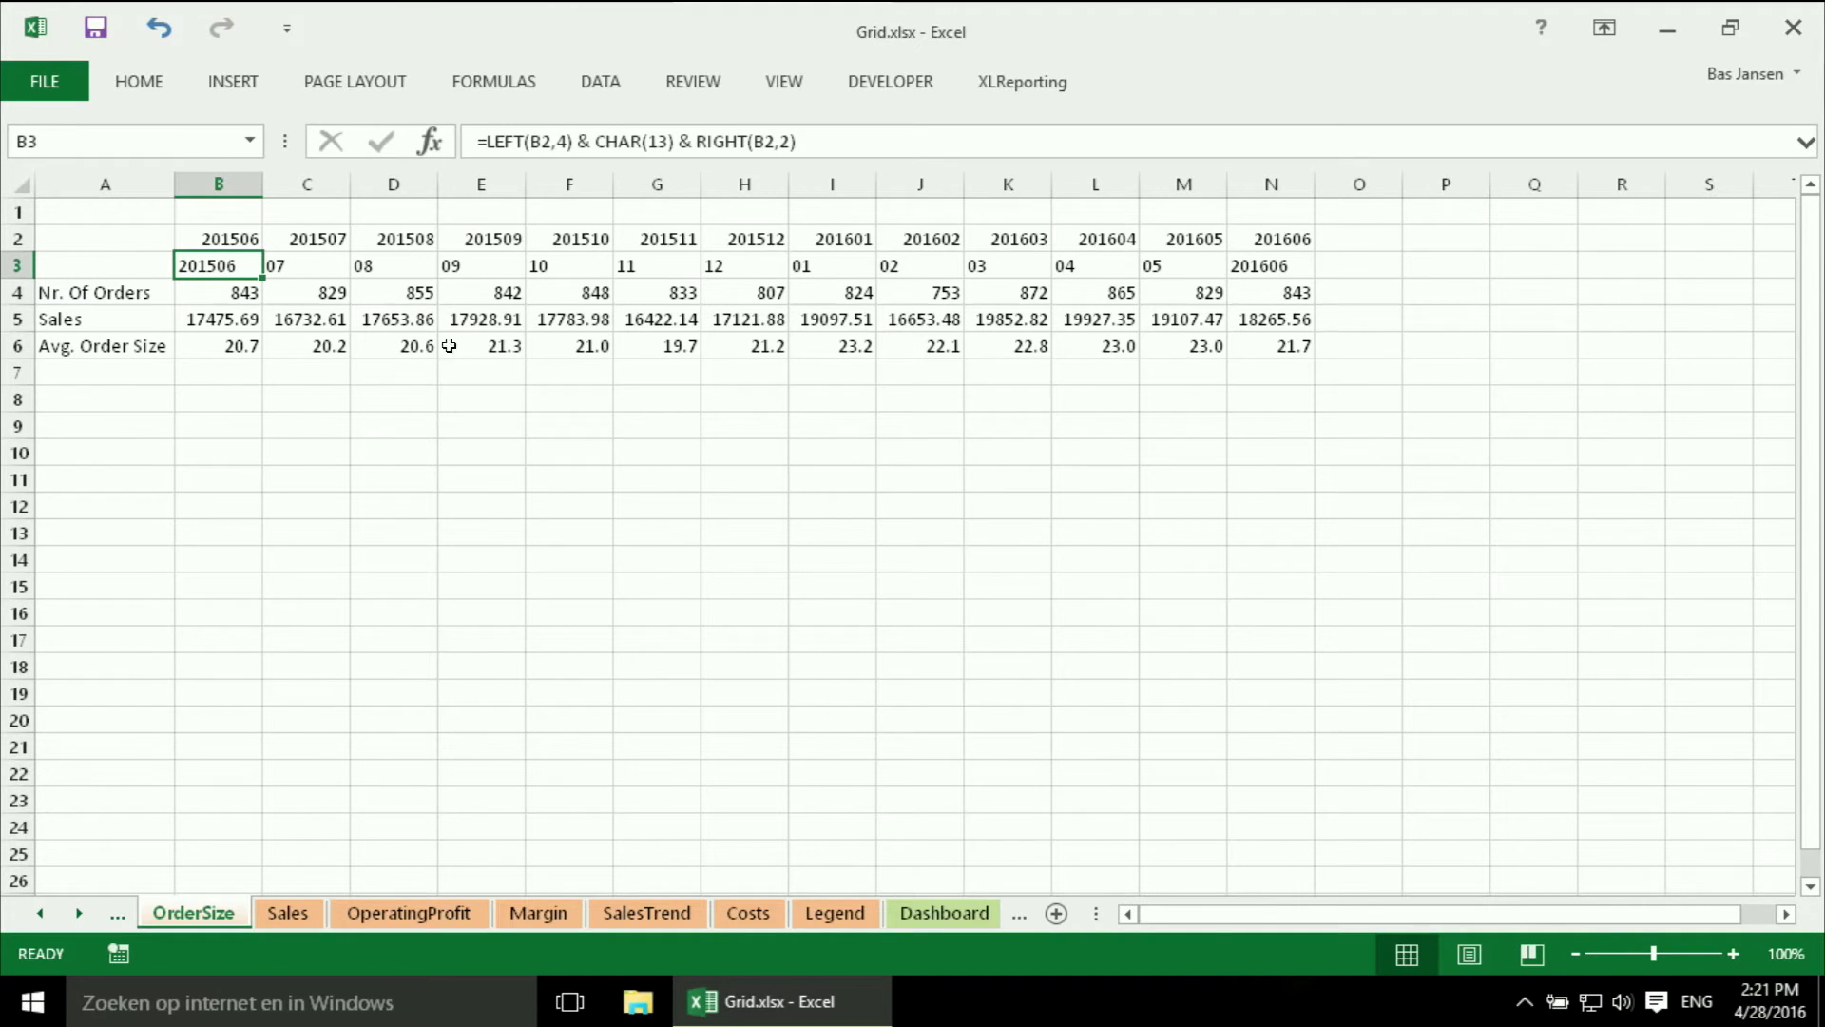
{"action": "left_click", "coordinate": [329, 265]}
{"action": "key", "text": "Right"}
{"action": "key", "text": "Right"}
{"action": "key", "text": "Right"}
{"action": "key", "text": "Right"}
{"action": "key", "text": "Right"}
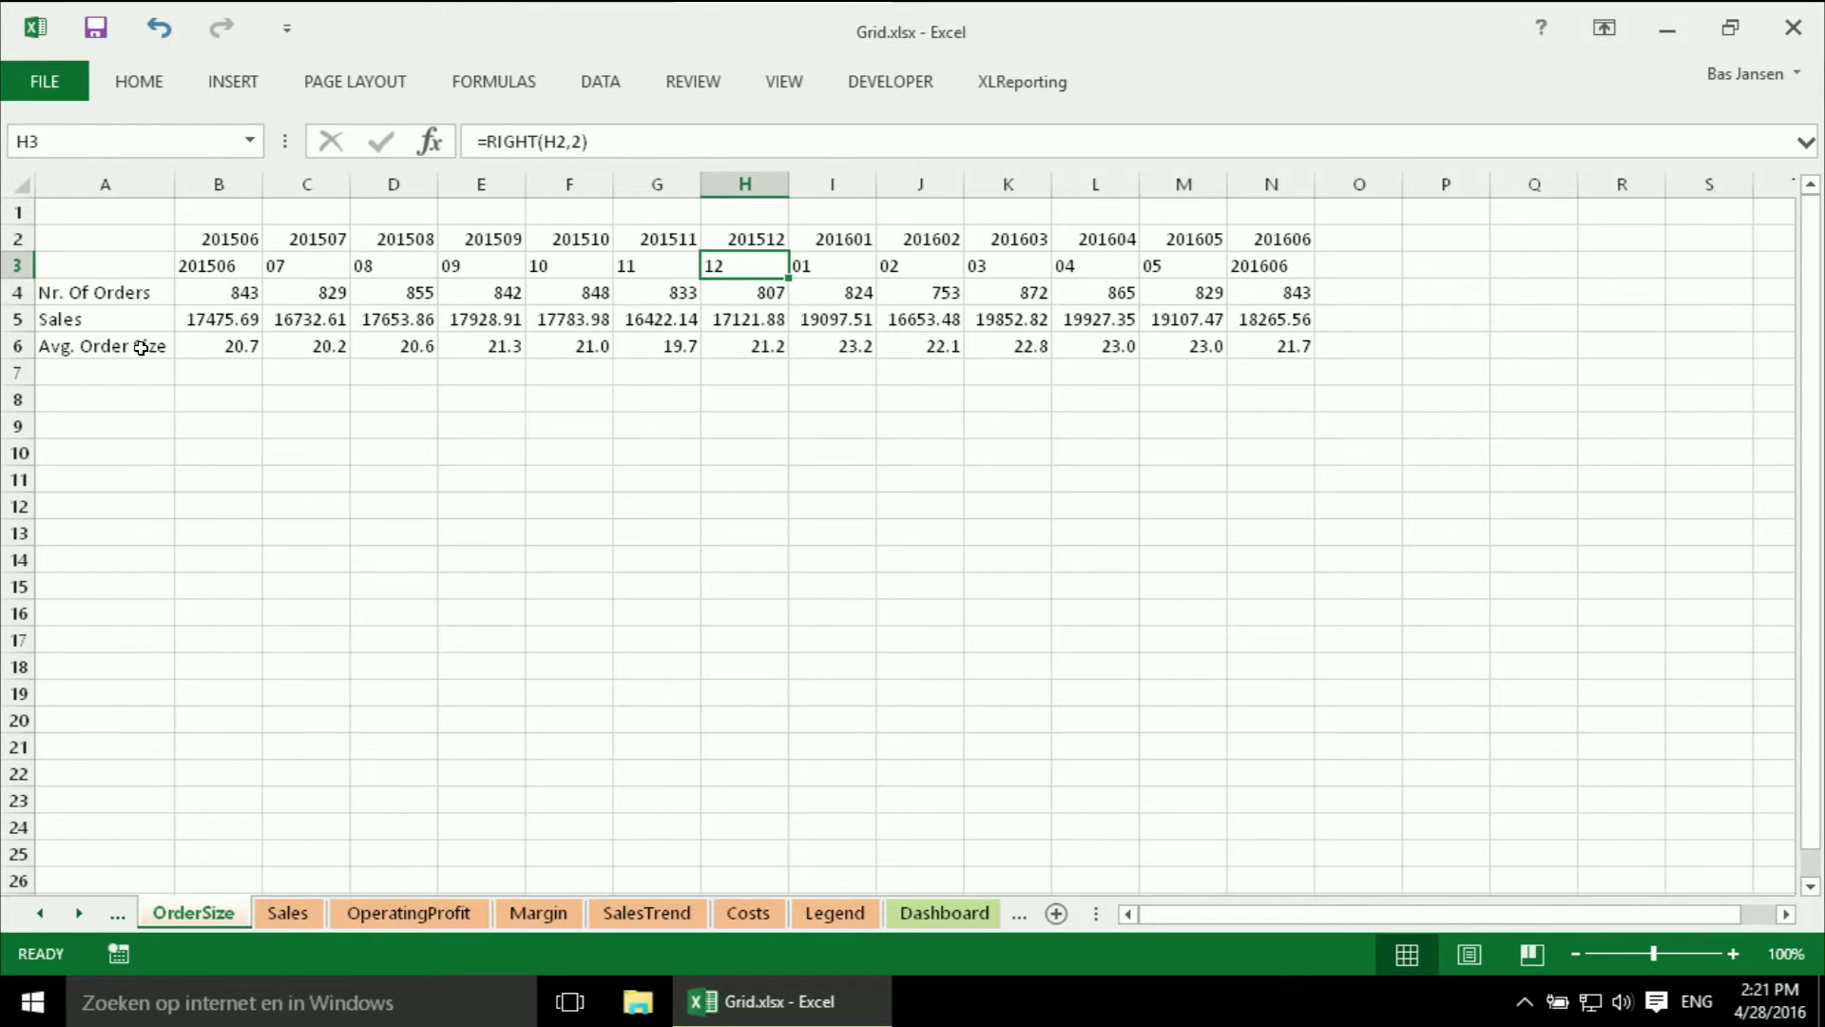
{"action": "double_click", "coordinate": [219, 346]}
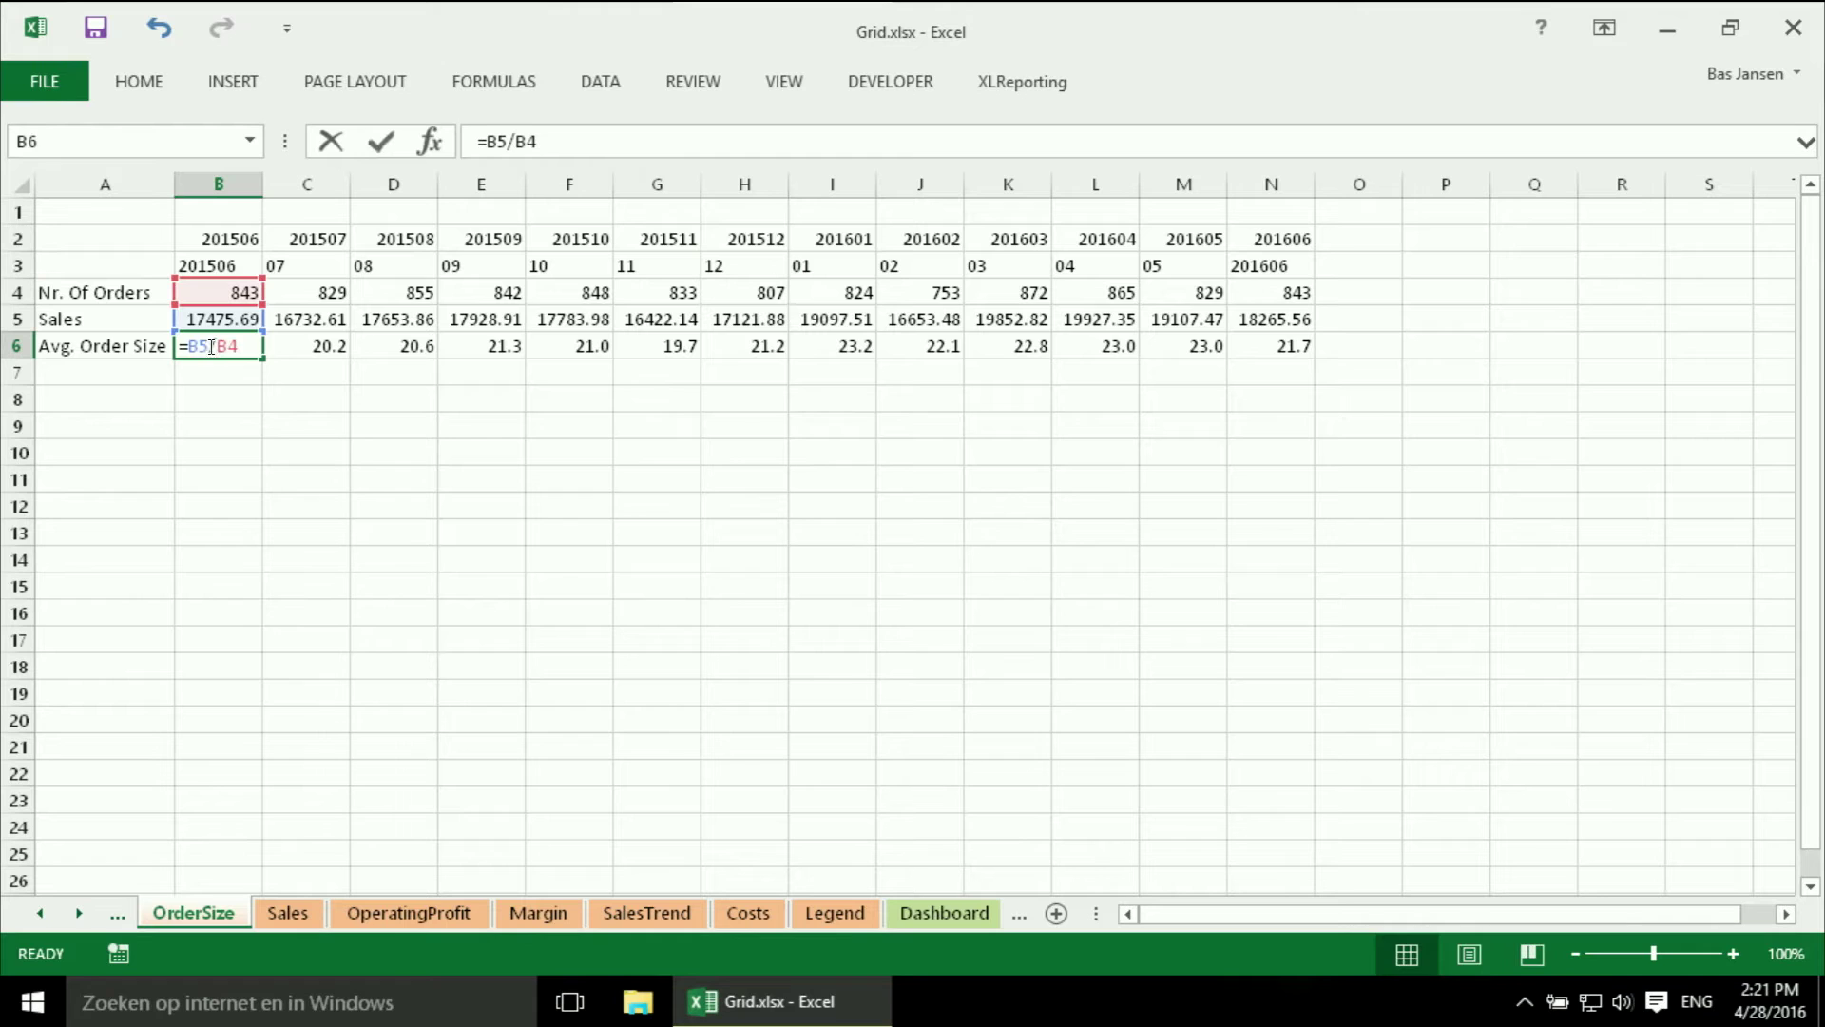
{"action": "key", "text": "Escape"}
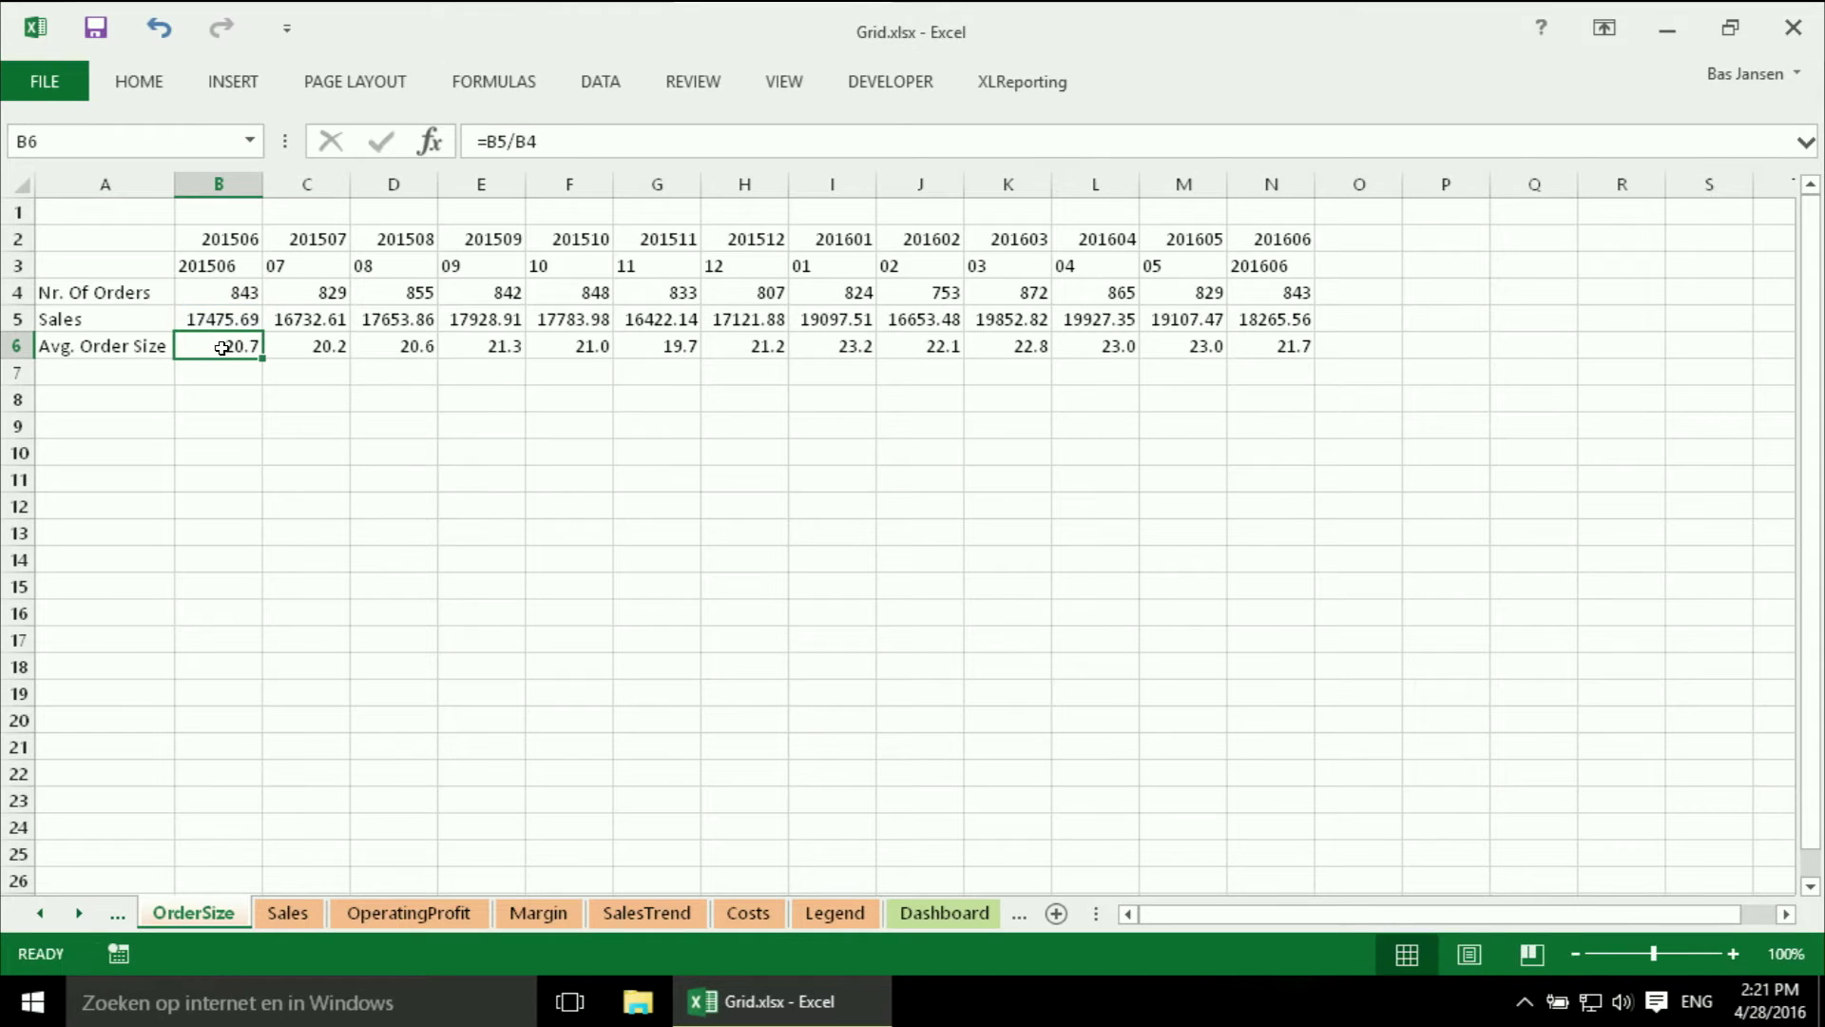
{"action": "left_click_drag", "start_coordinate": [222, 348], "coordinate": [921, 349]}
{"action": "left_click_drag", "start_coordinate": [1050, 354], "coordinate": [1269, 347]}
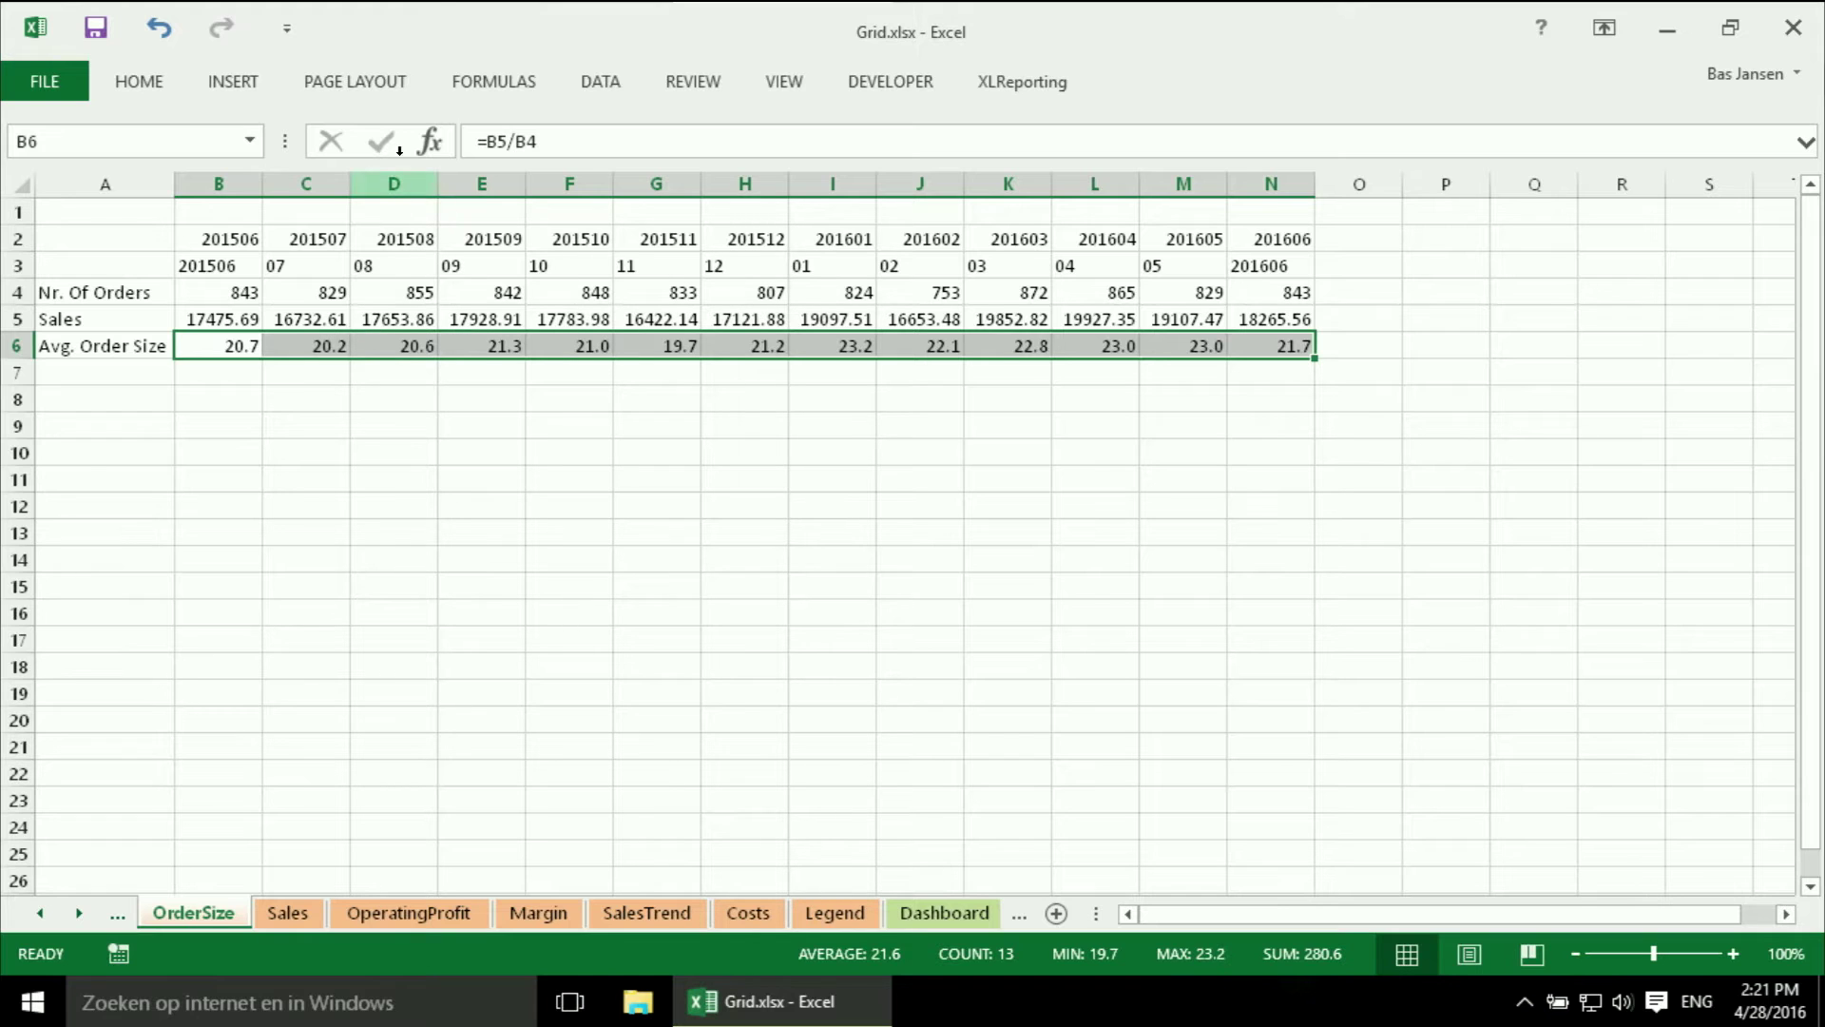
{"action": "left_click", "coordinate": [236, 82]}
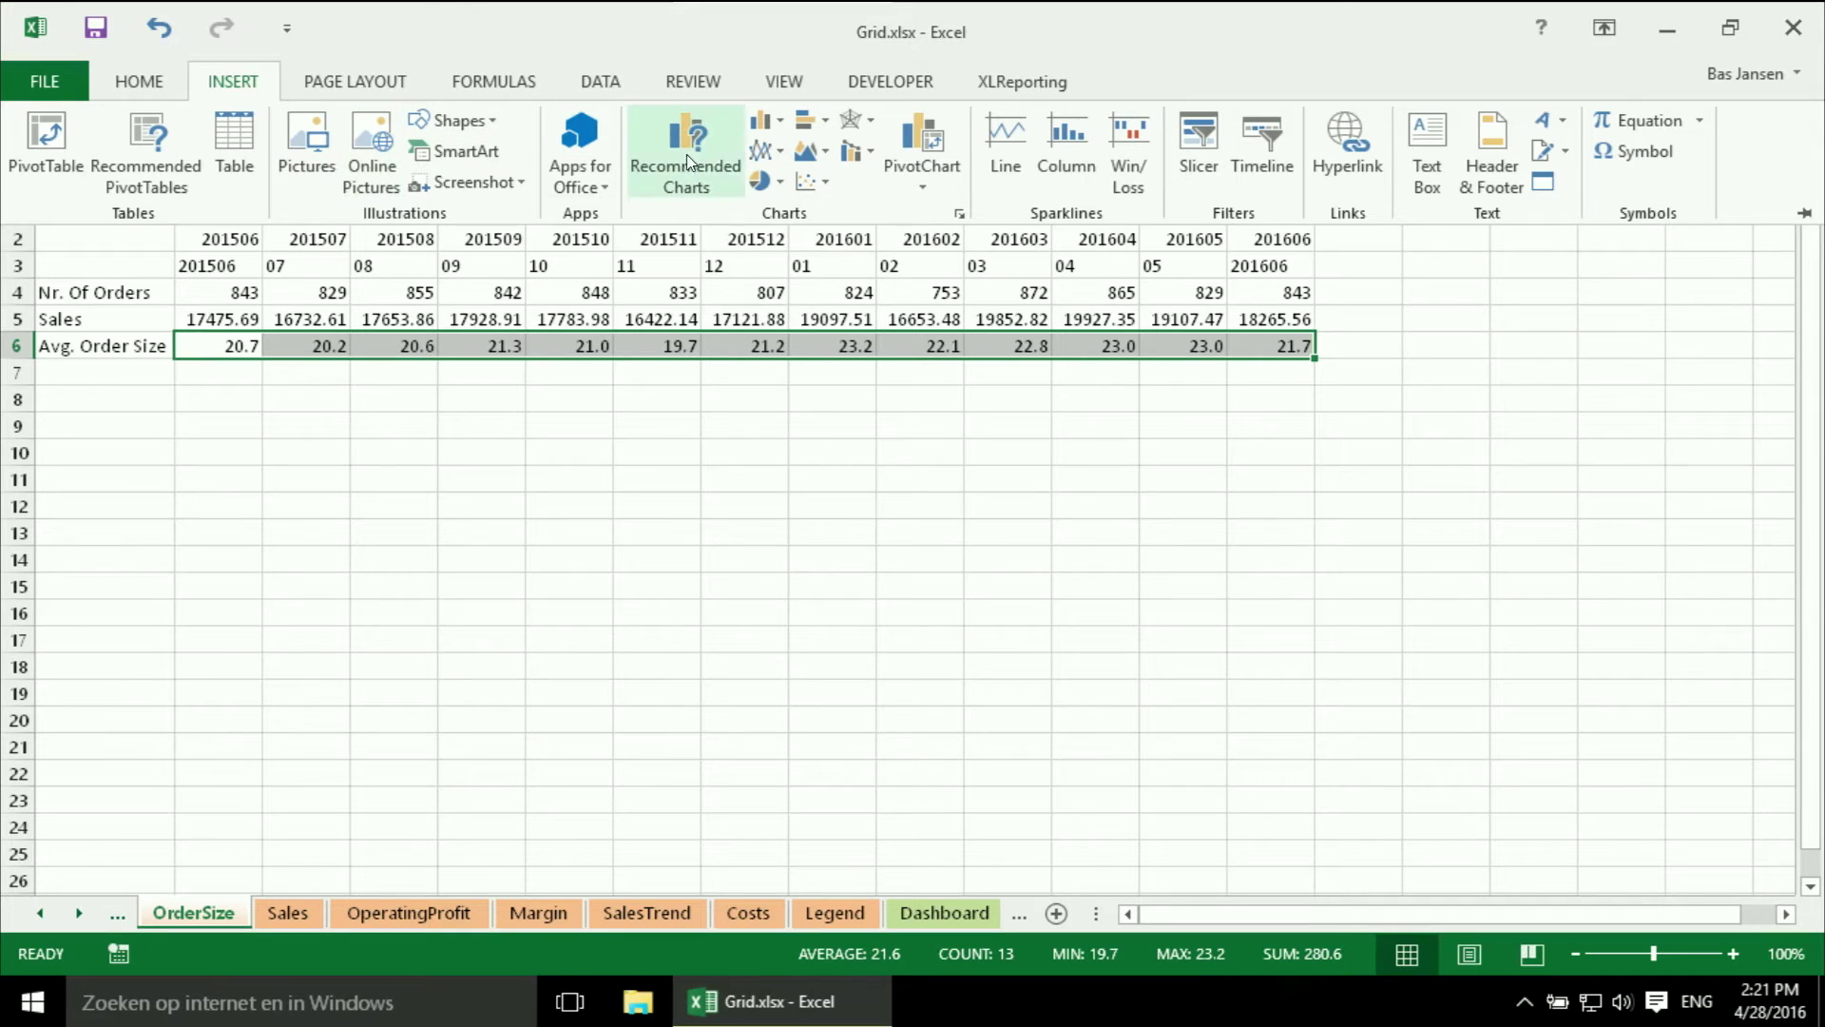
{"action": "left_click", "coordinate": [761, 121]}
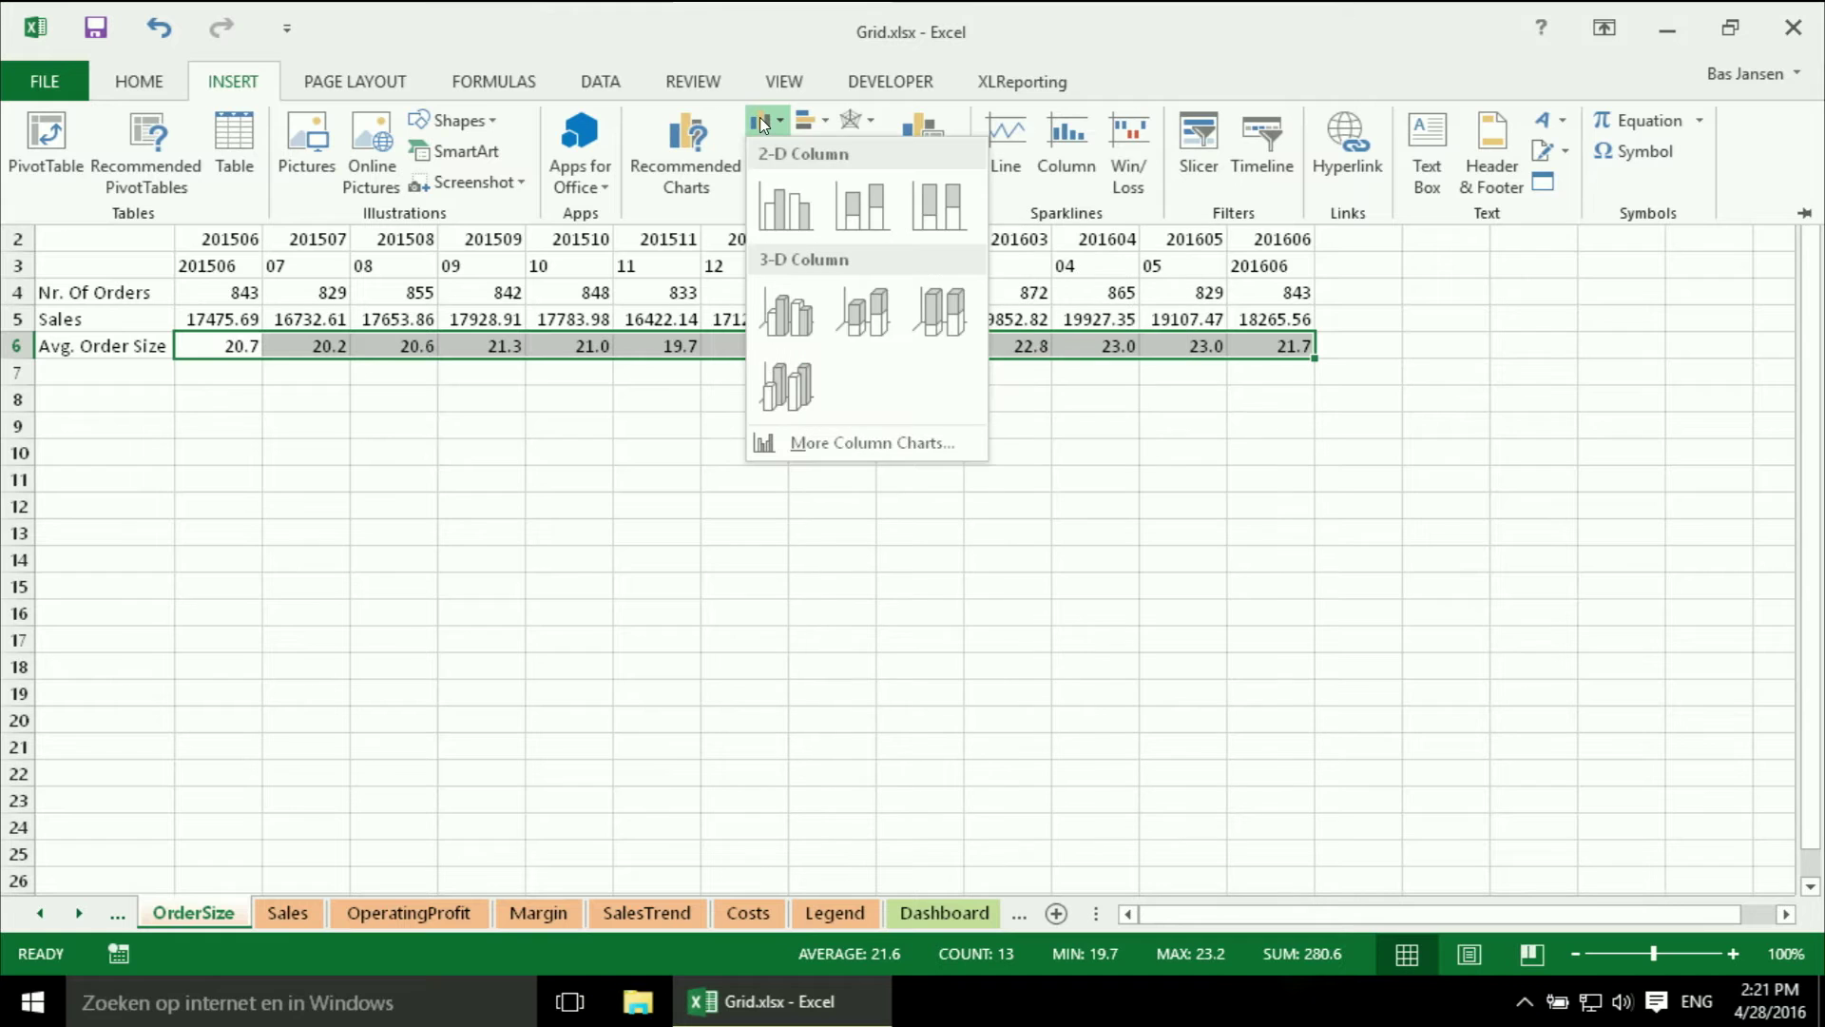
{"action": "left_click", "coordinate": [773, 186]}
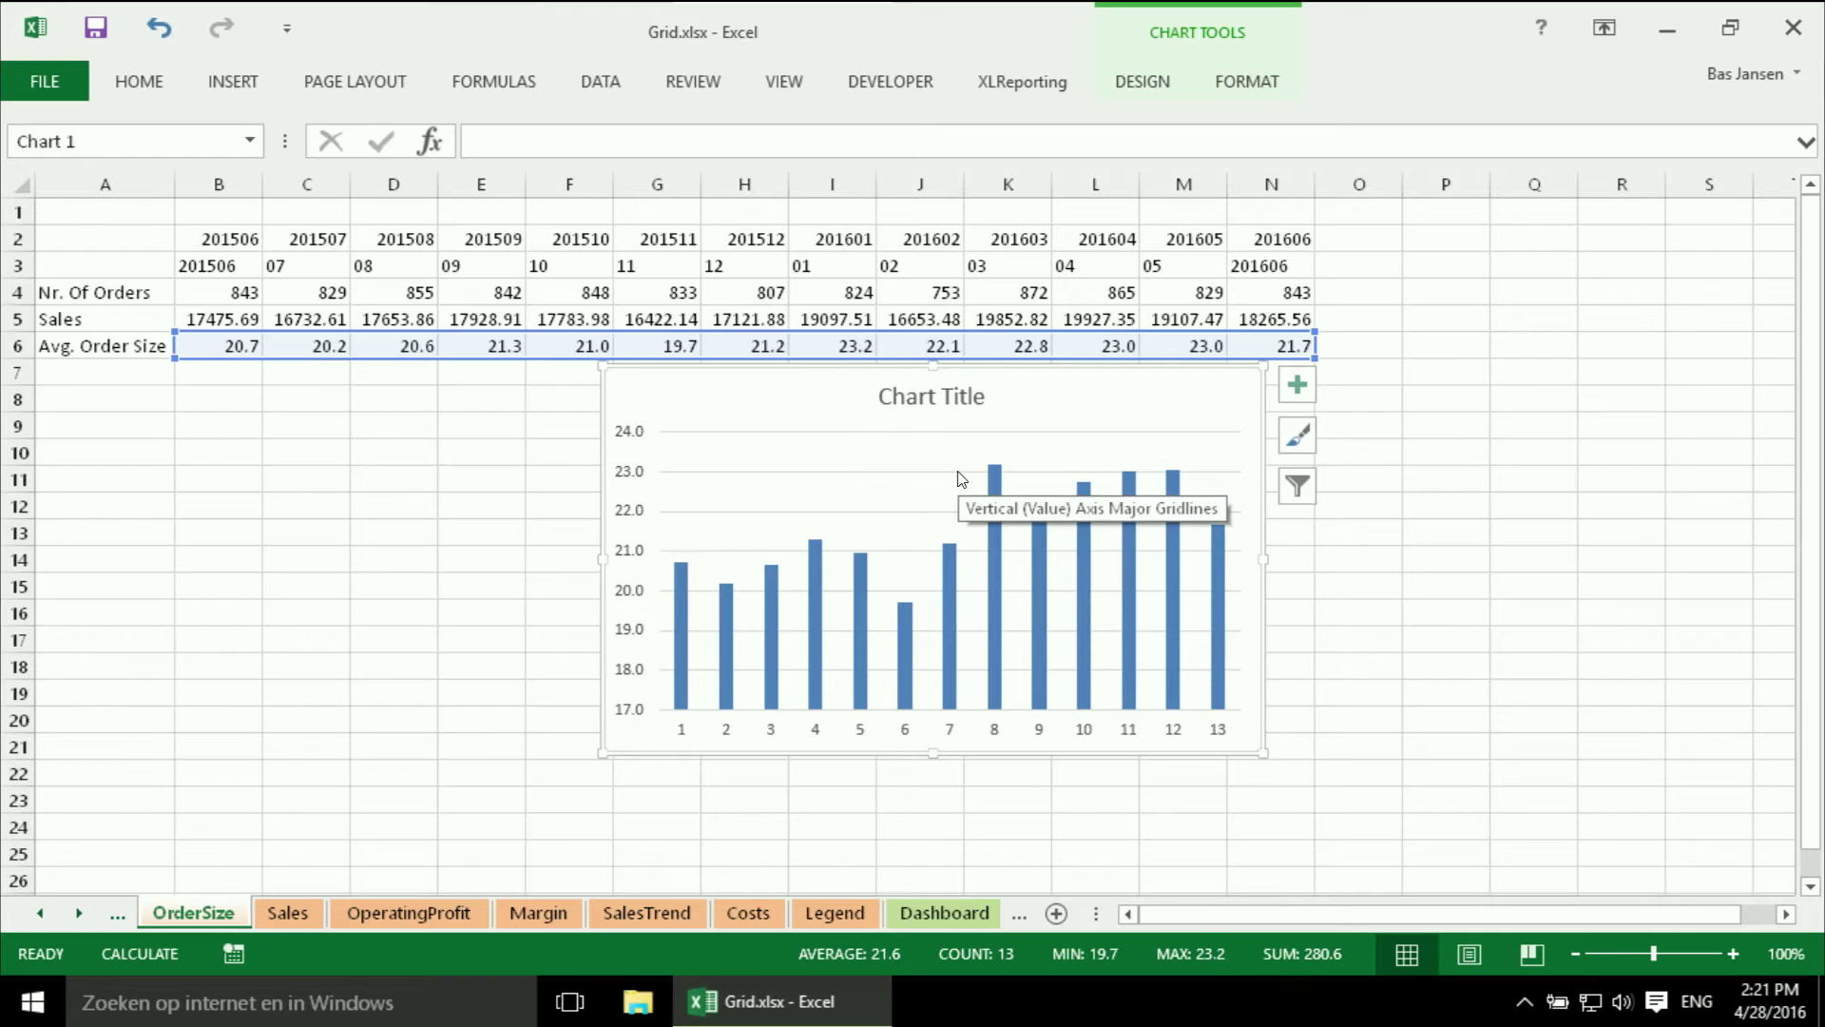
Step: Delete the inserted chart and check the month label formulas from B3 to N3
{"action": "key", "text": "Delete"}
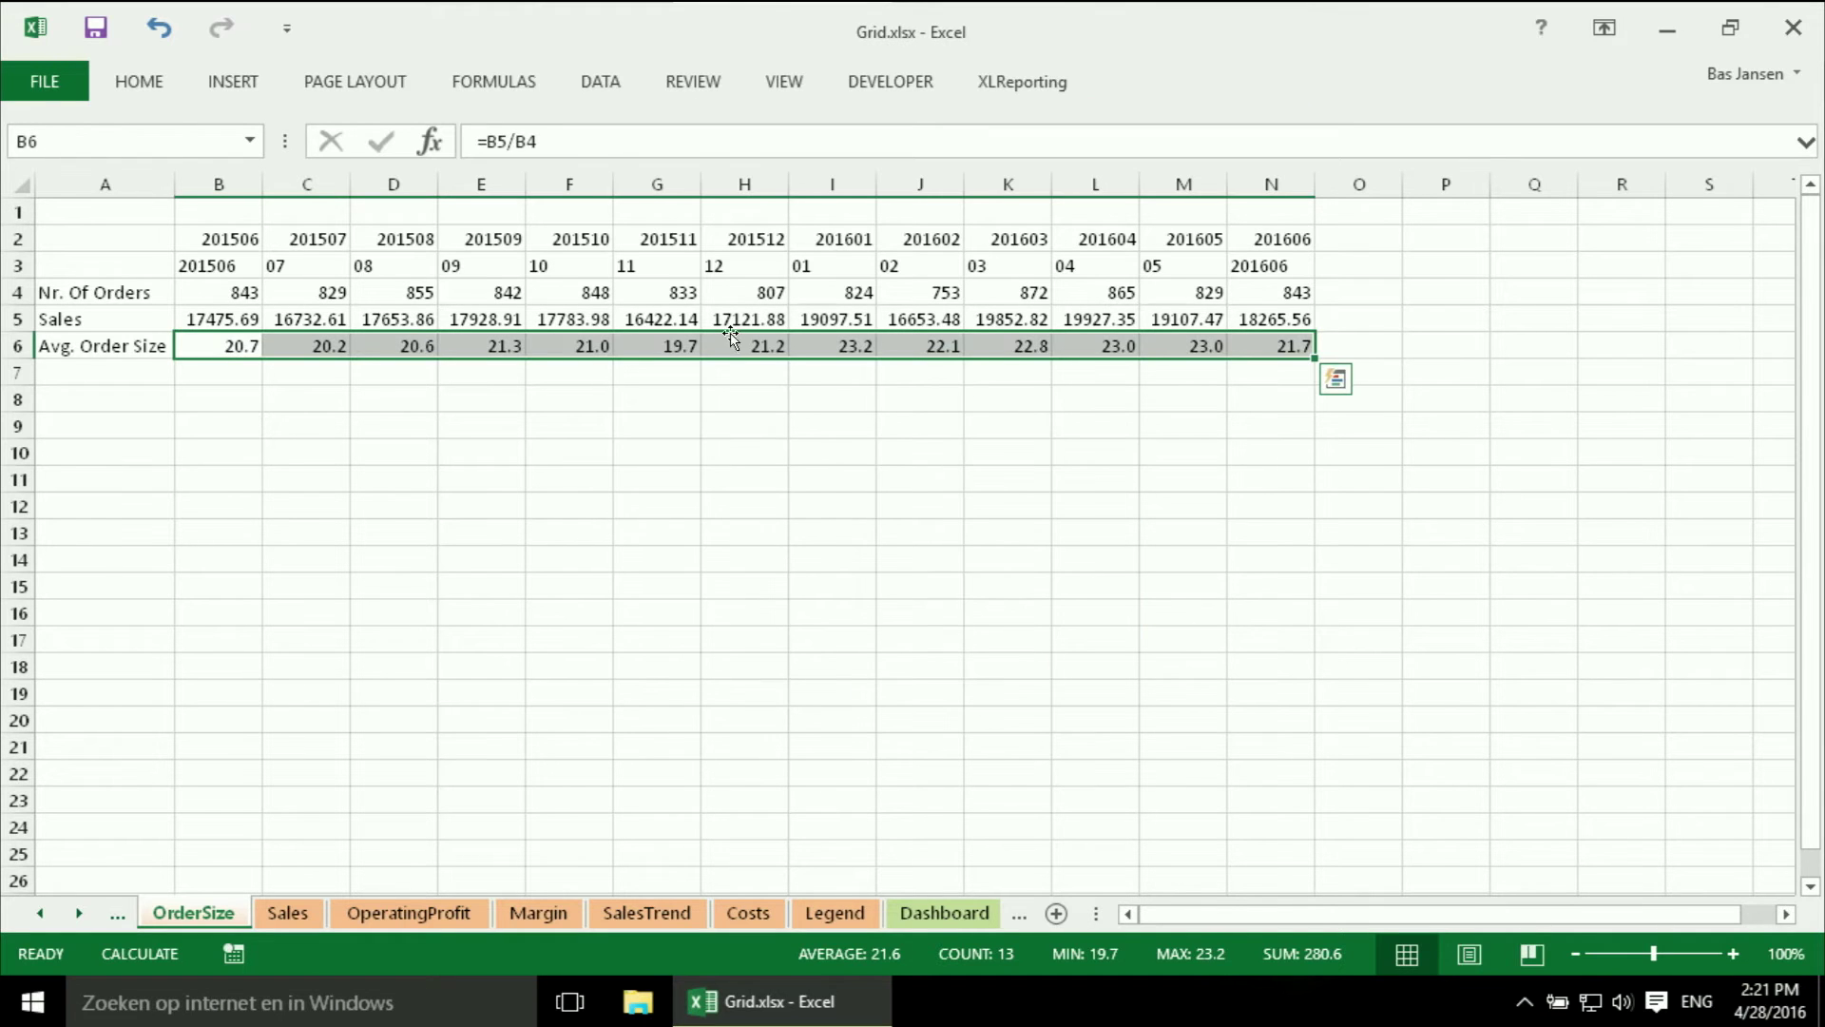
{"action": "left_click", "coordinate": [237, 267]}
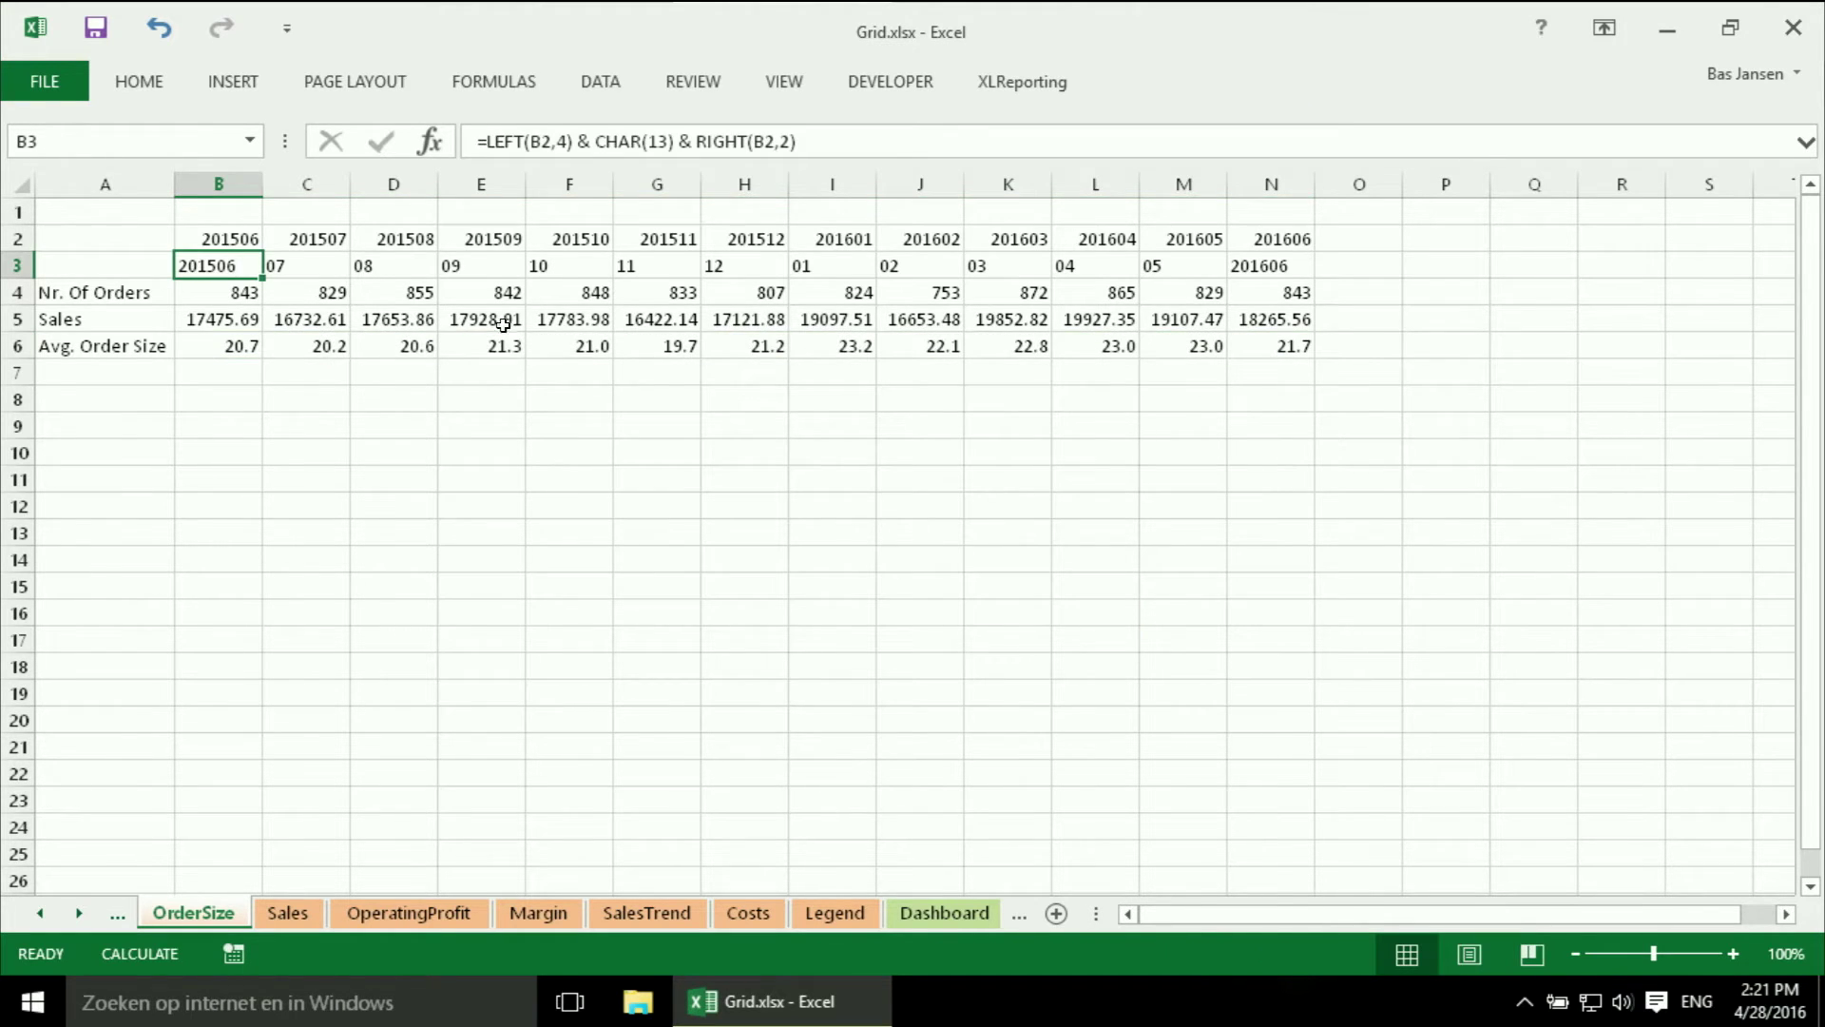
{"action": "left_click", "coordinate": [1245, 274]}
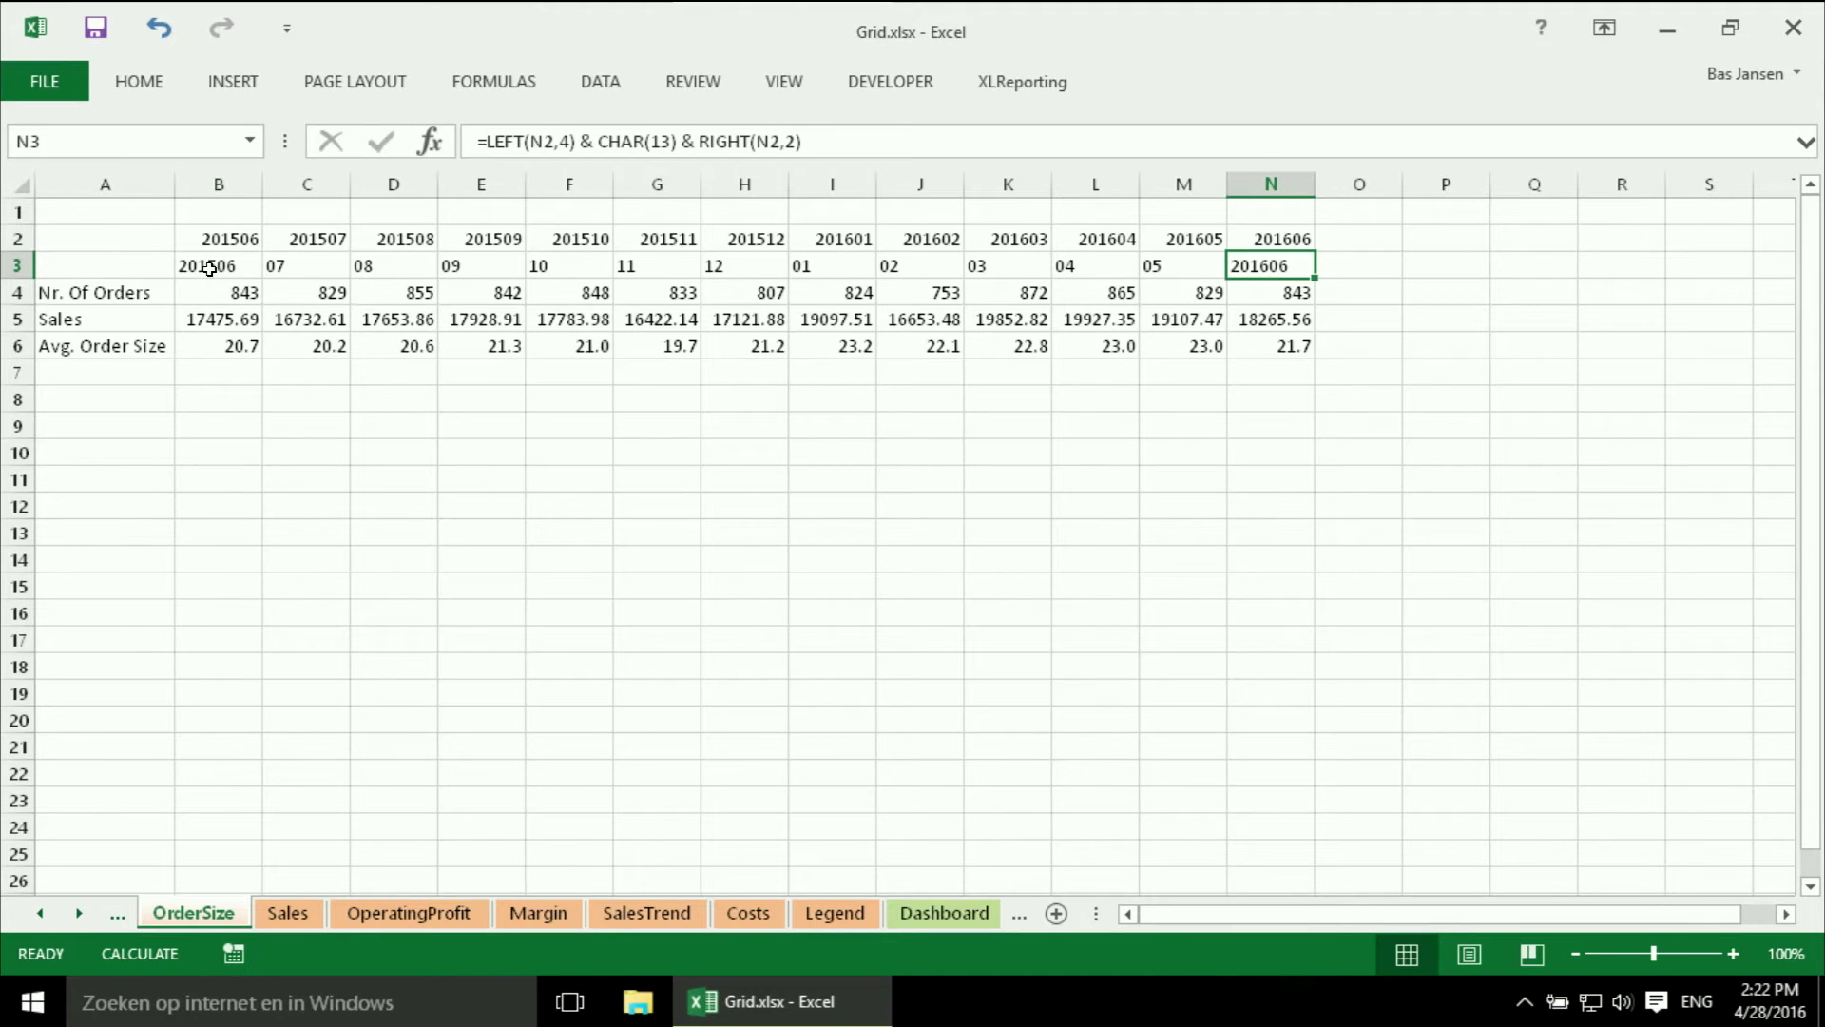
{"action": "left_click_drag", "start_coordinate": [208, 268], "coordinate": [659, 275]}
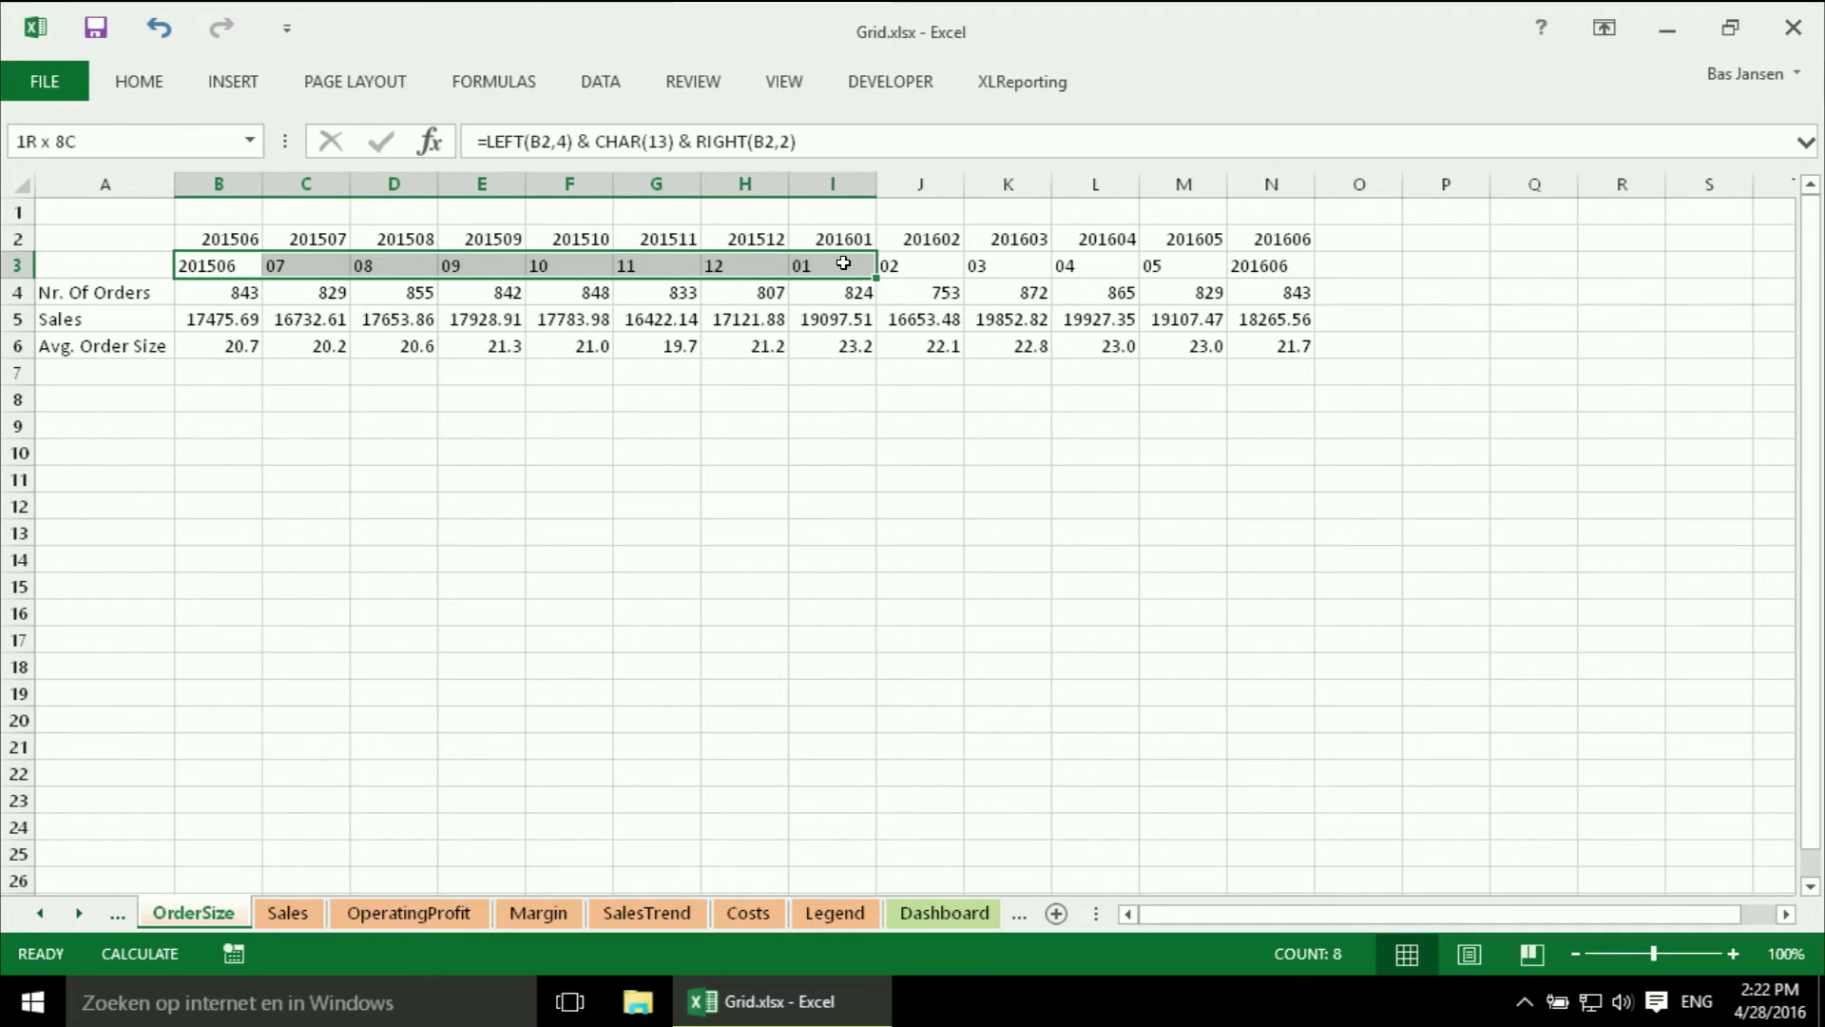
{"action": "left_click_drag", "start_coordinate": [843, 263], "coordinate": [1248, 271]}
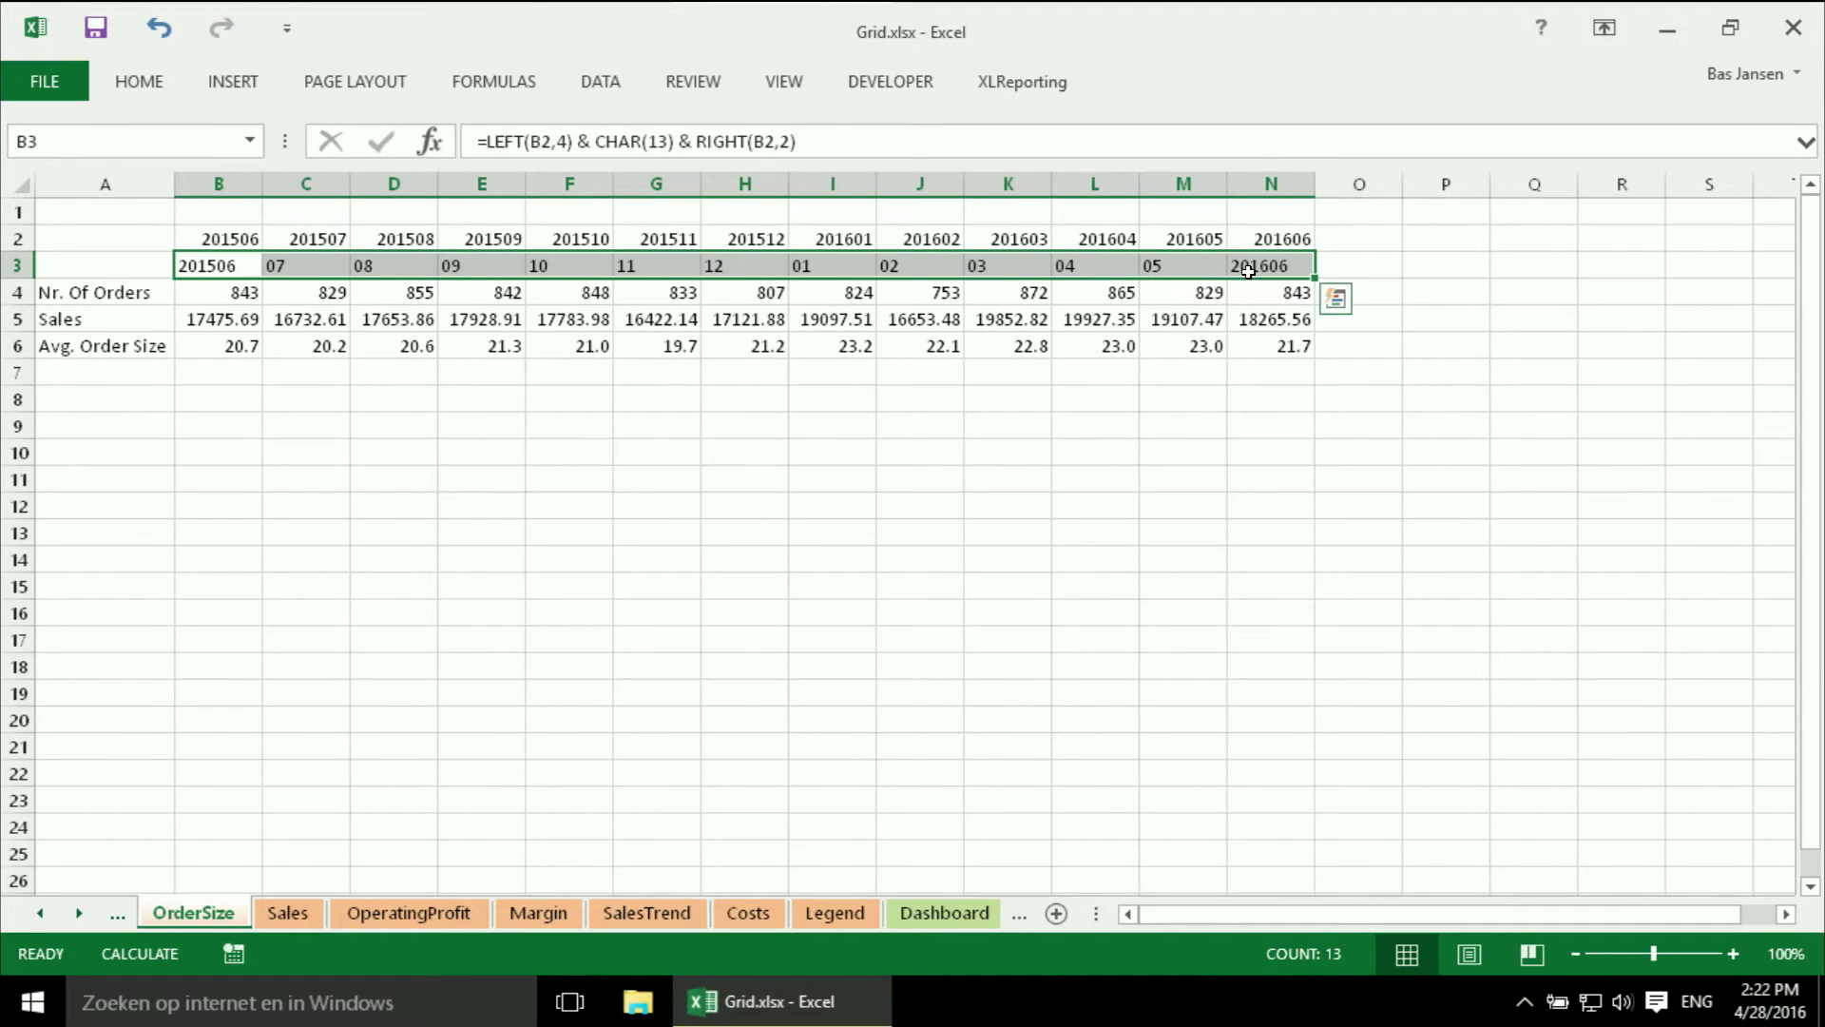
Step: Review the B3 label formula without changing it and reselect the labels B3:N3
{"action": "left_click", "coordinate": [244, 347]}
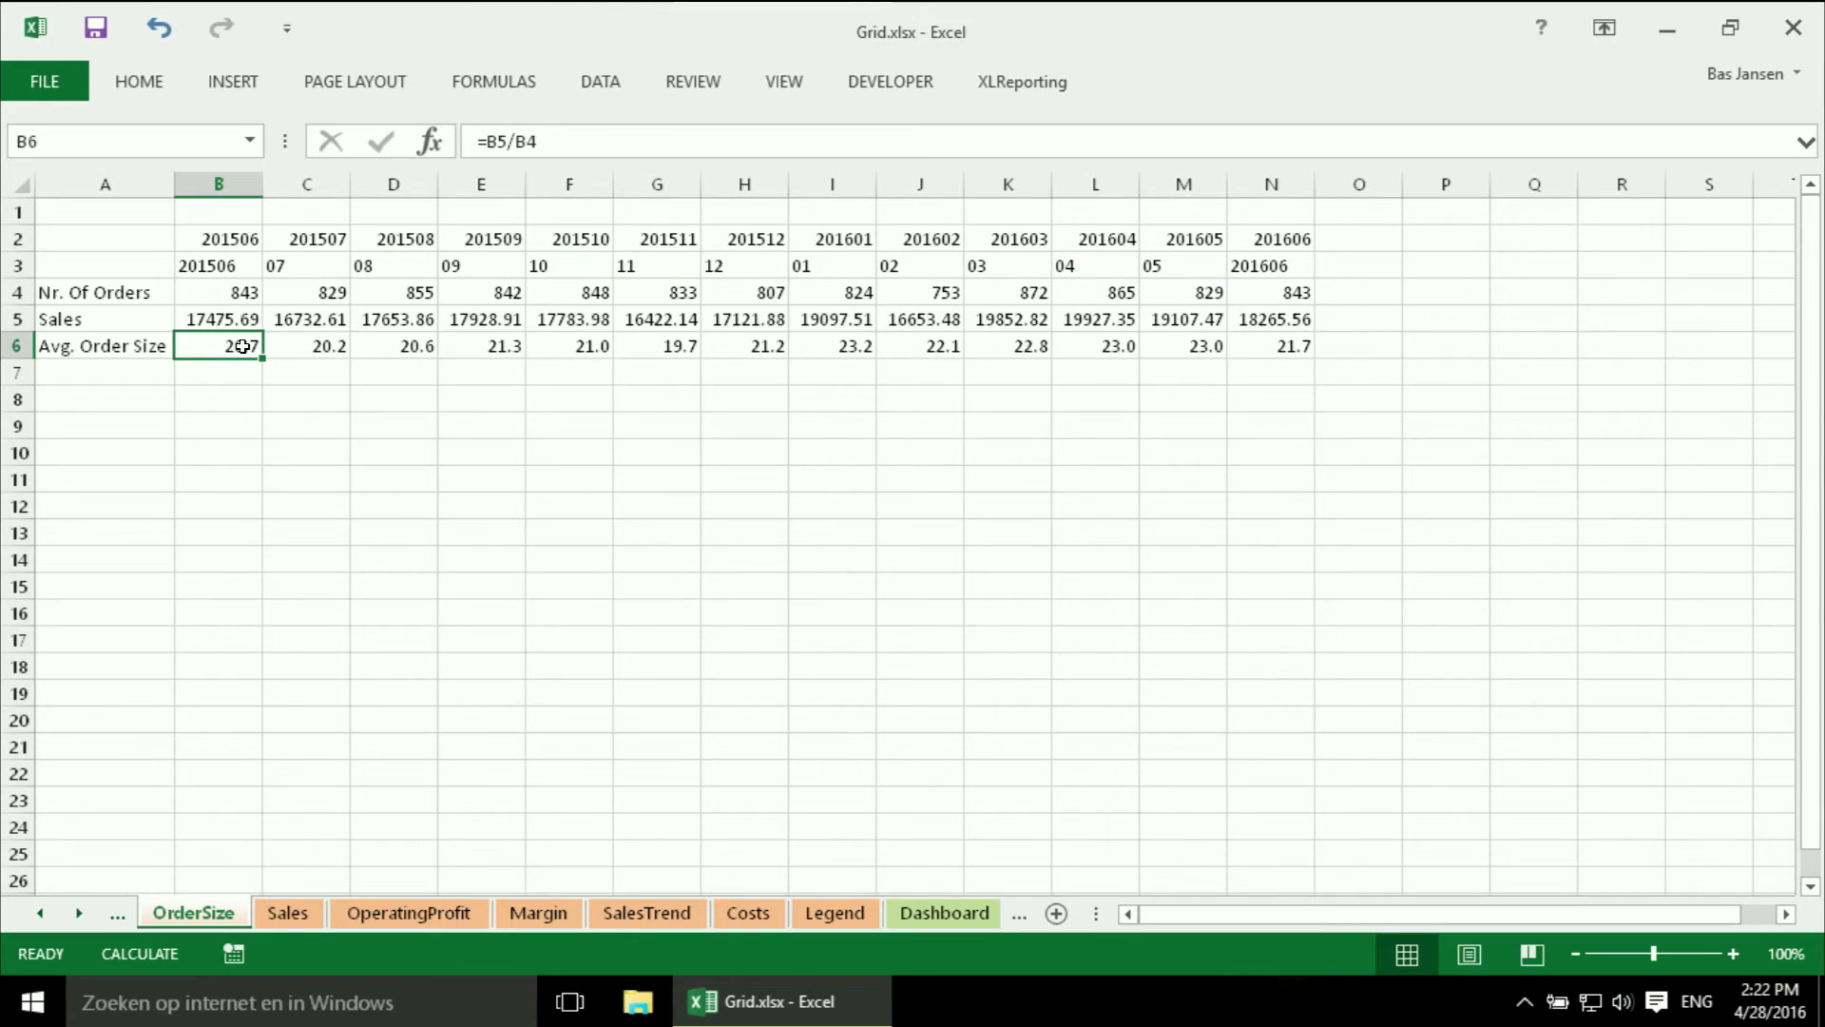
{"action": "double_click", "coordinate": [220, 273]}
{"action": "key", "text": "ctrl+Return"}
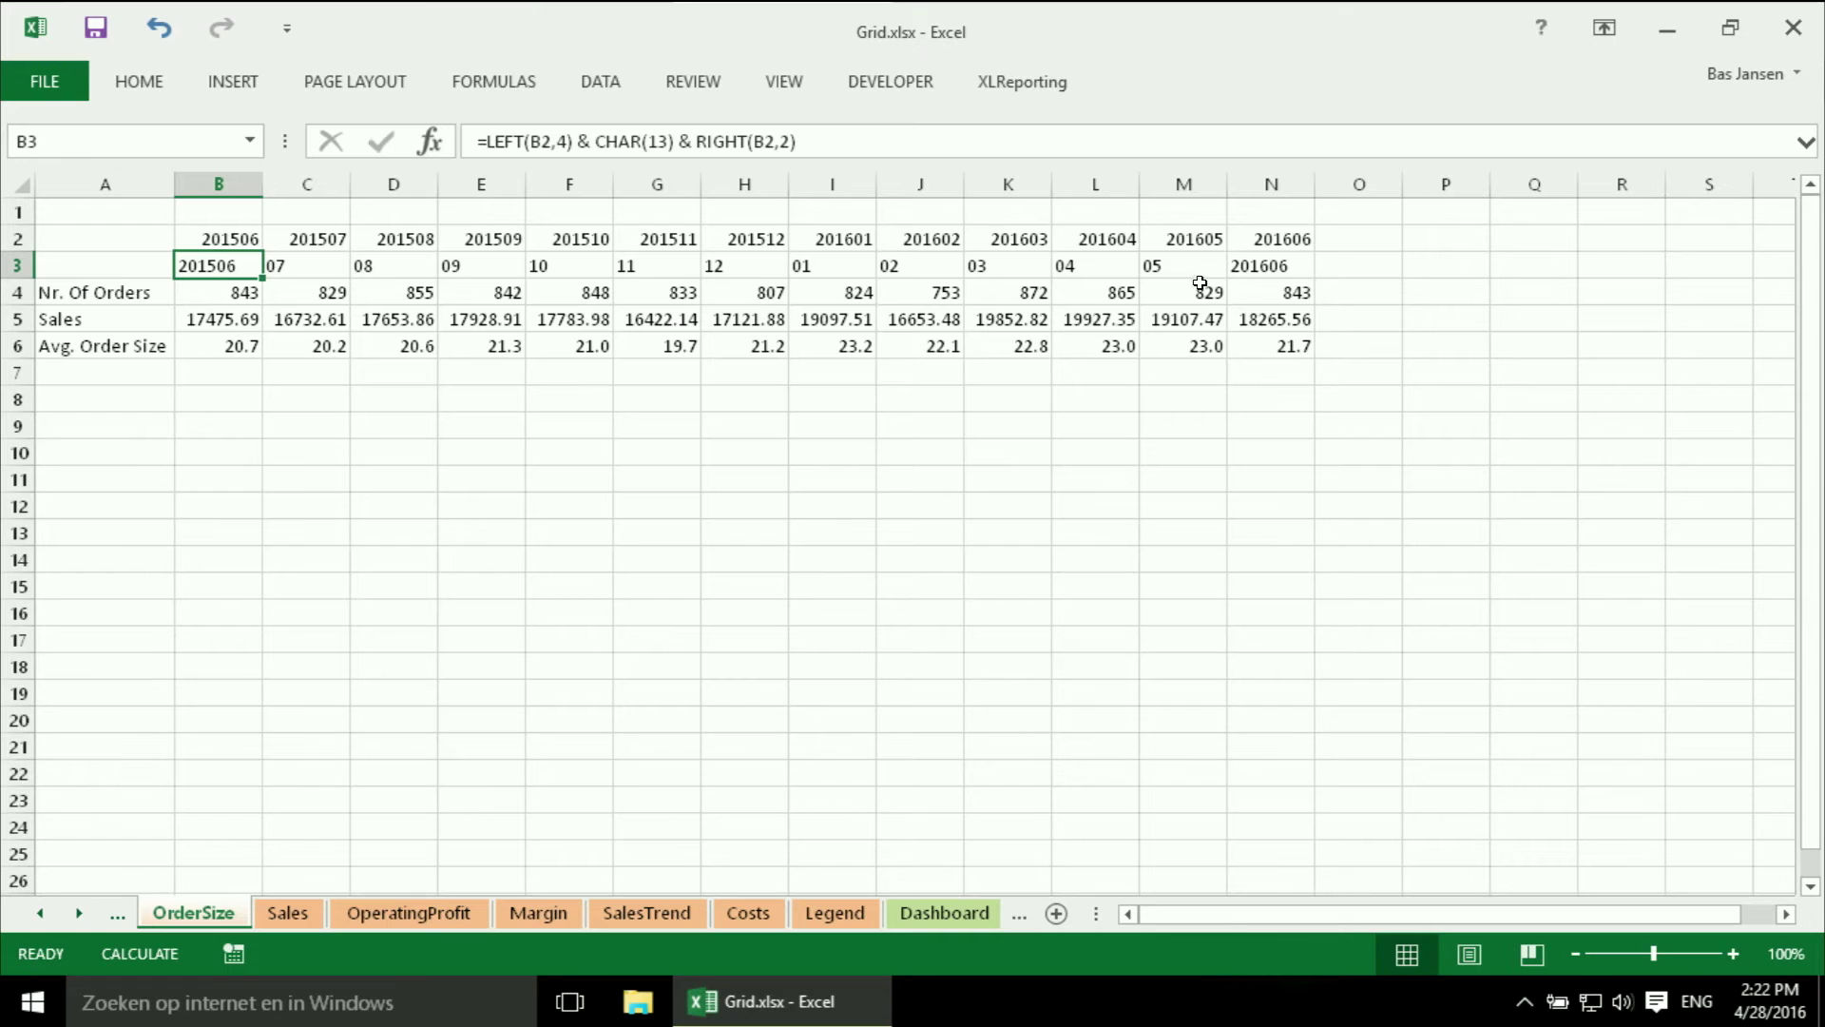
{"action": "left_click", "coordinate": [1244, 282], "text": "shift"}
{"action": "left_click", "coordinate": [1248, 270], "text": "shift"}
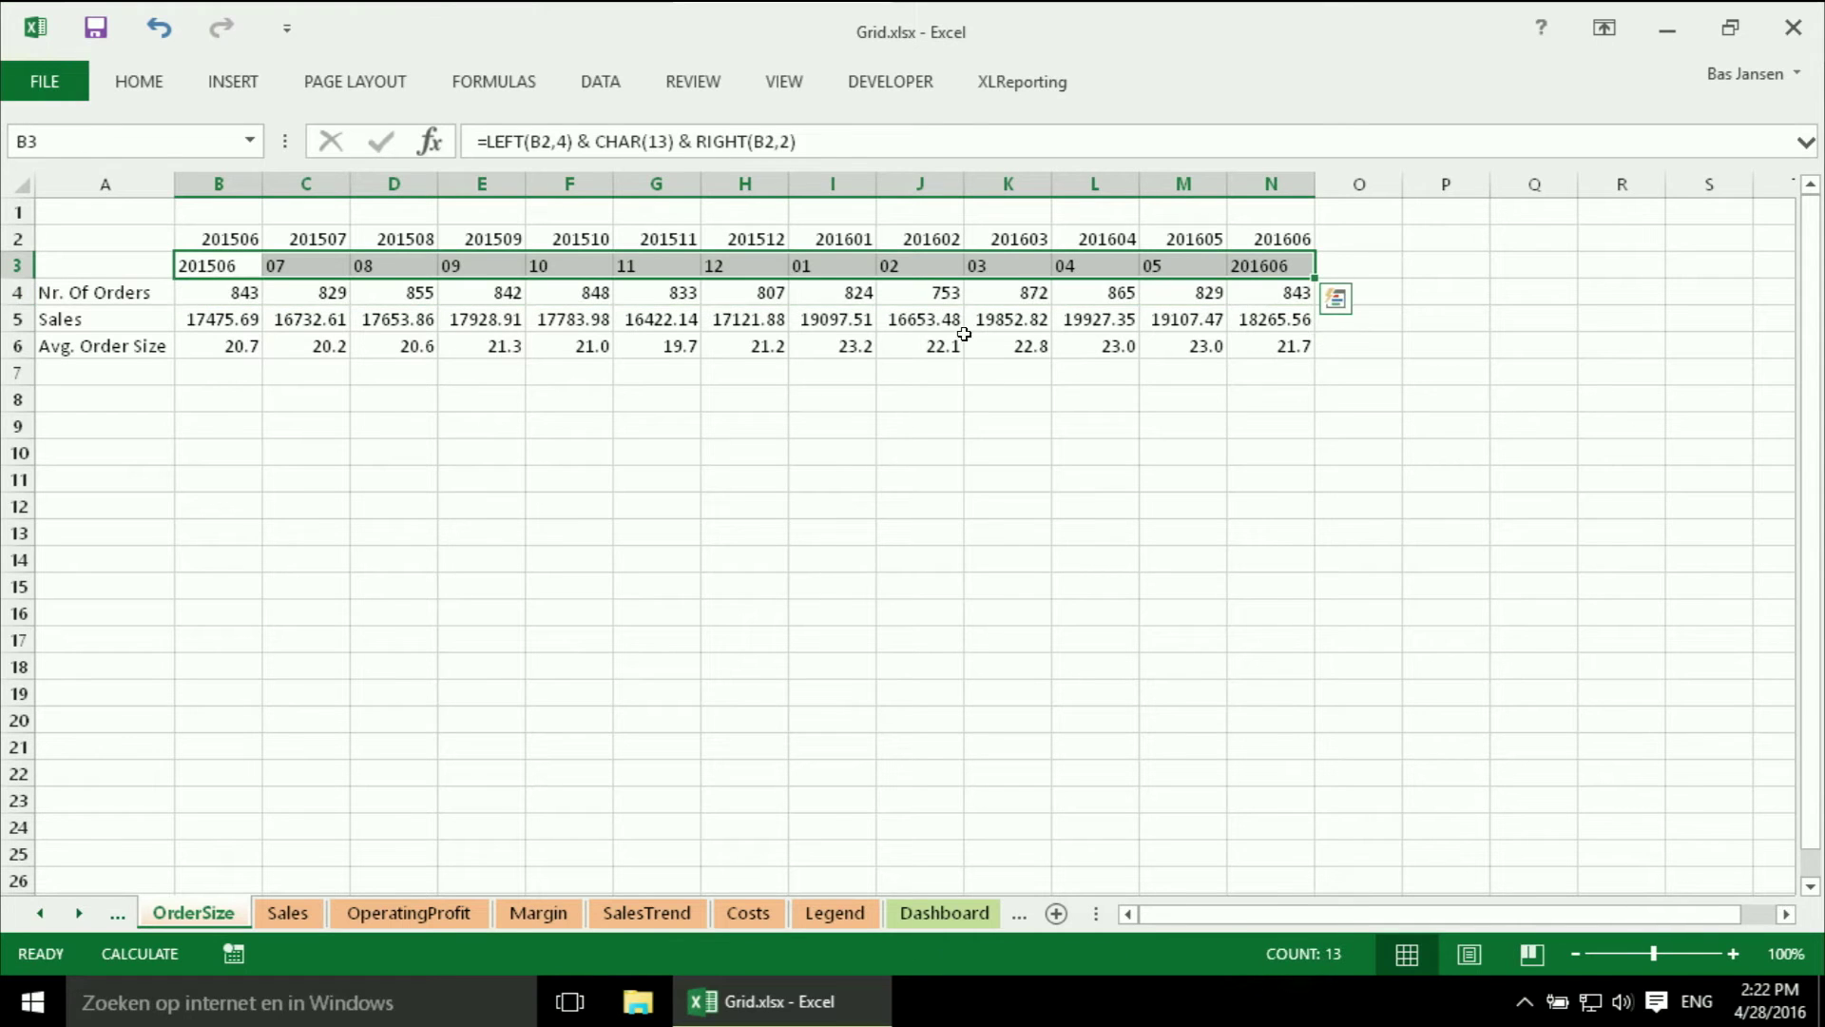
Step: Select the averages B6:N6 together with the month labels B3:N3
{"action": "left_click", "coordinate": [236, 346]}
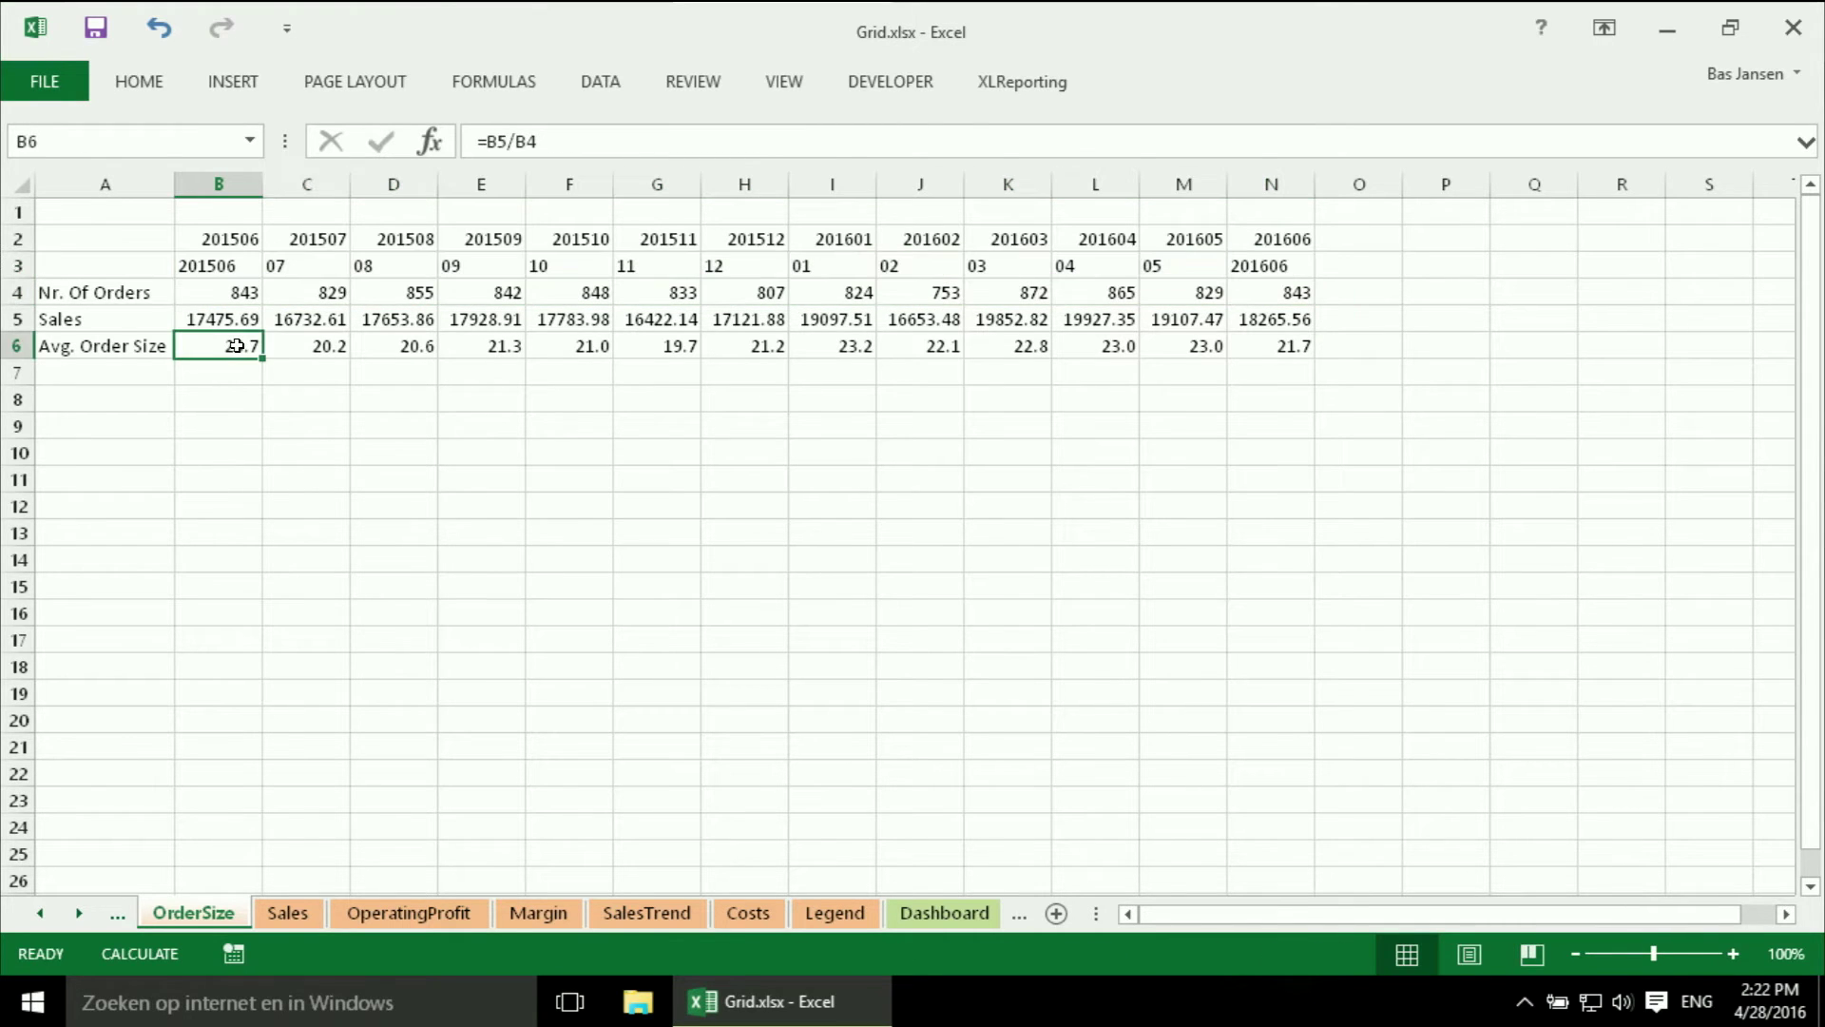
{"action": "left_click_drag", "start_coordinate": [225, 266], "coordinate": [759, 266]}
{"action": "left_click_drag", "start_coordinate": [946, 263], "coordinate": [1247, 270]}
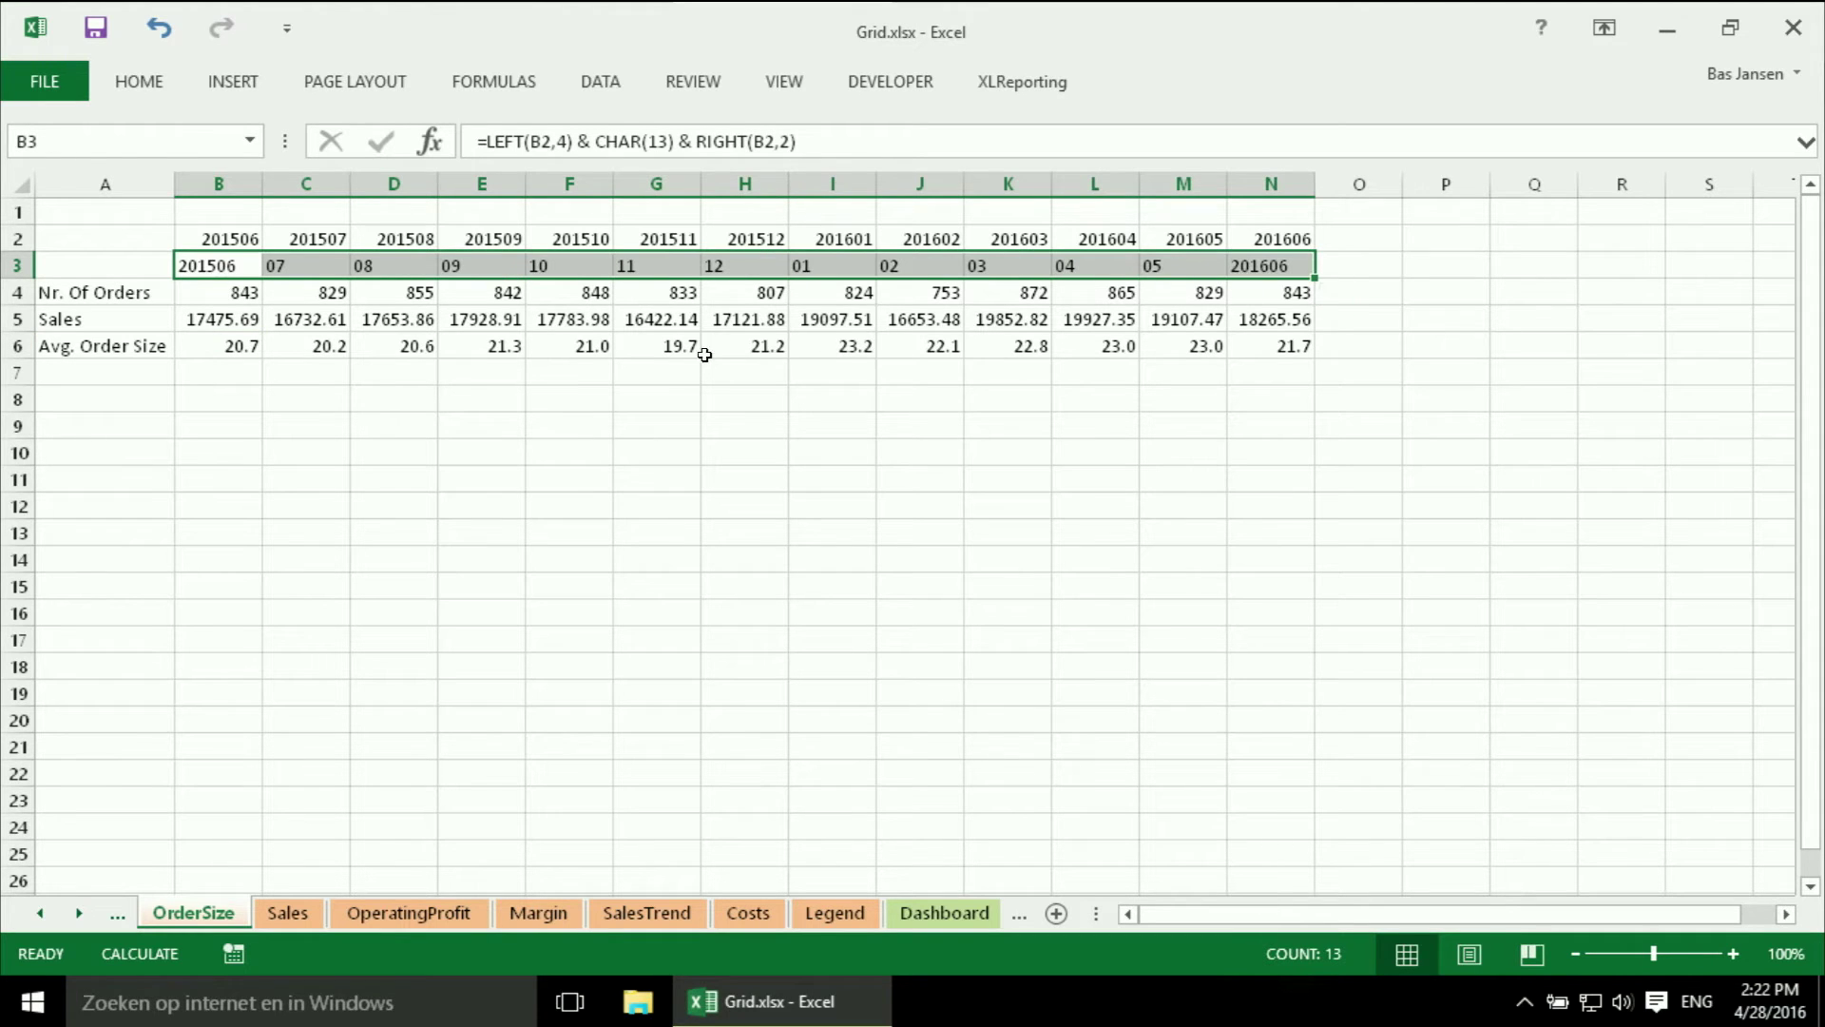
{"action": "left_click_drag", "start_coordinate": [240, 350], "coordinate": [1280, 348]}
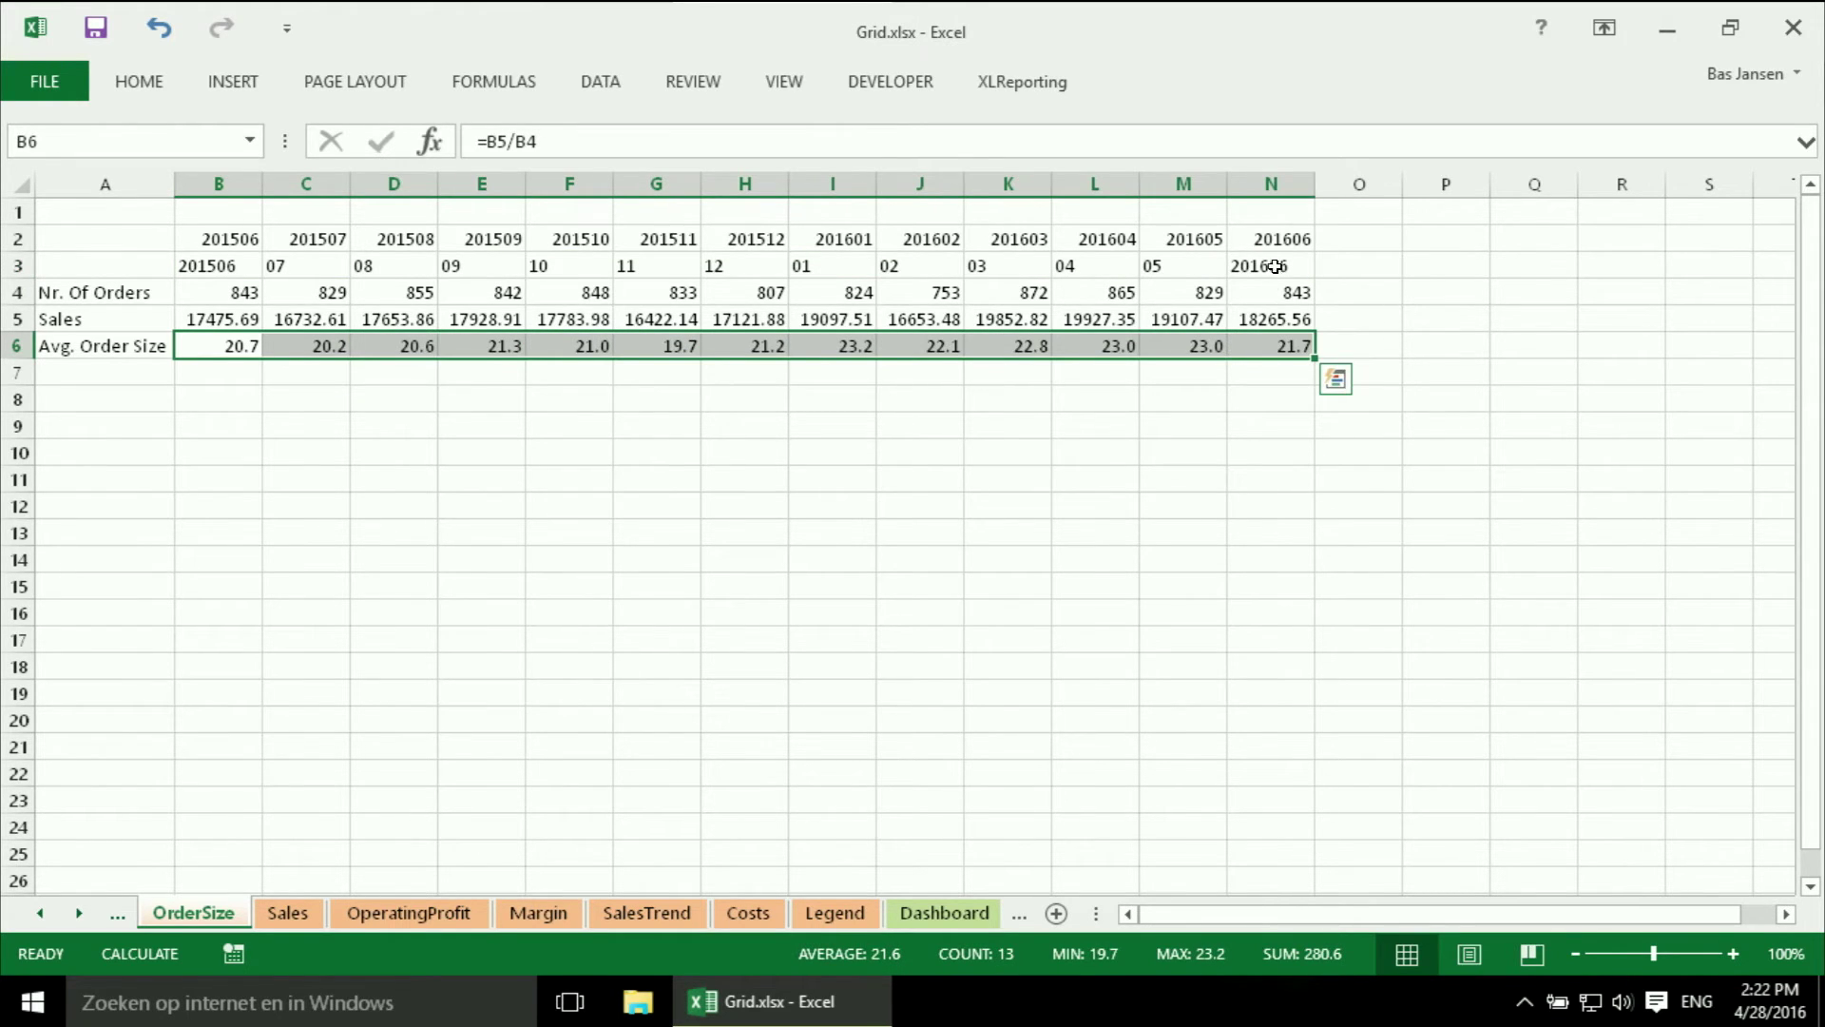
{"action": "left_click_drag", "start_coordinate": [1272, 269], "coordinate": [236, 264]}
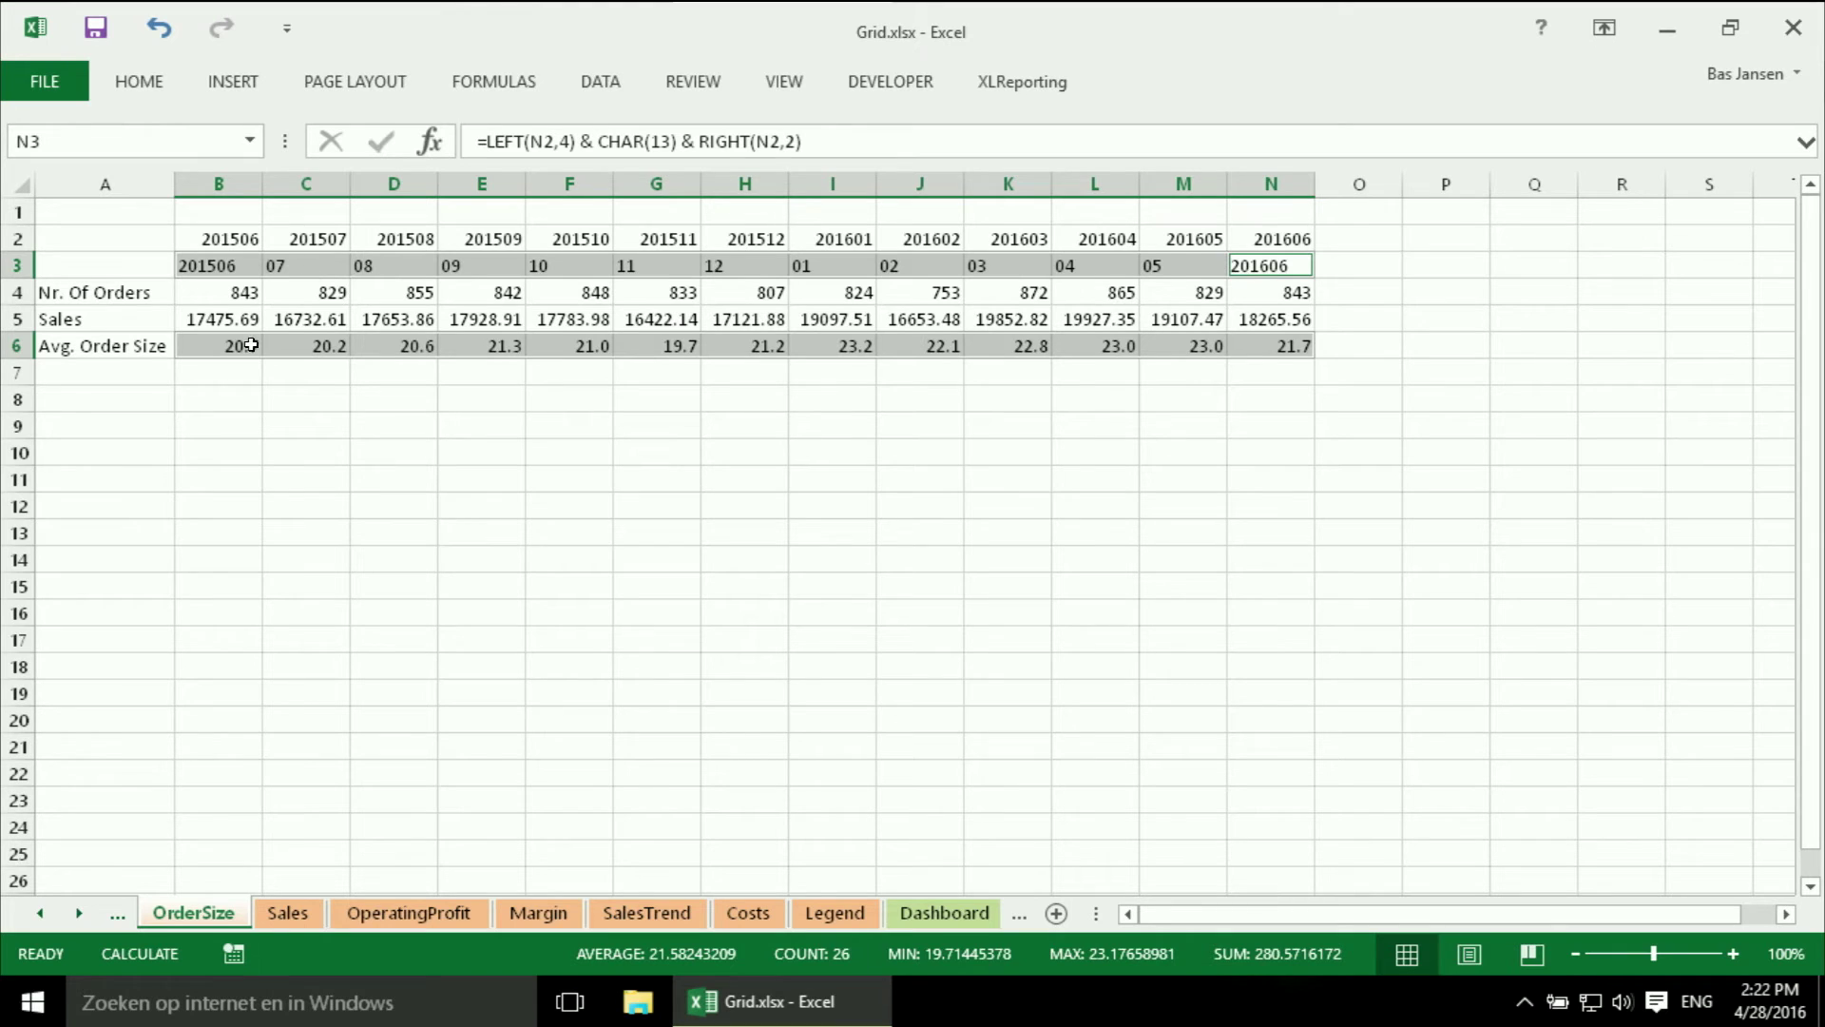
Step: Insert a clustered column chart of the averages and delete its chart title
{"action": "left_click", "coordinate": [240, 86]}
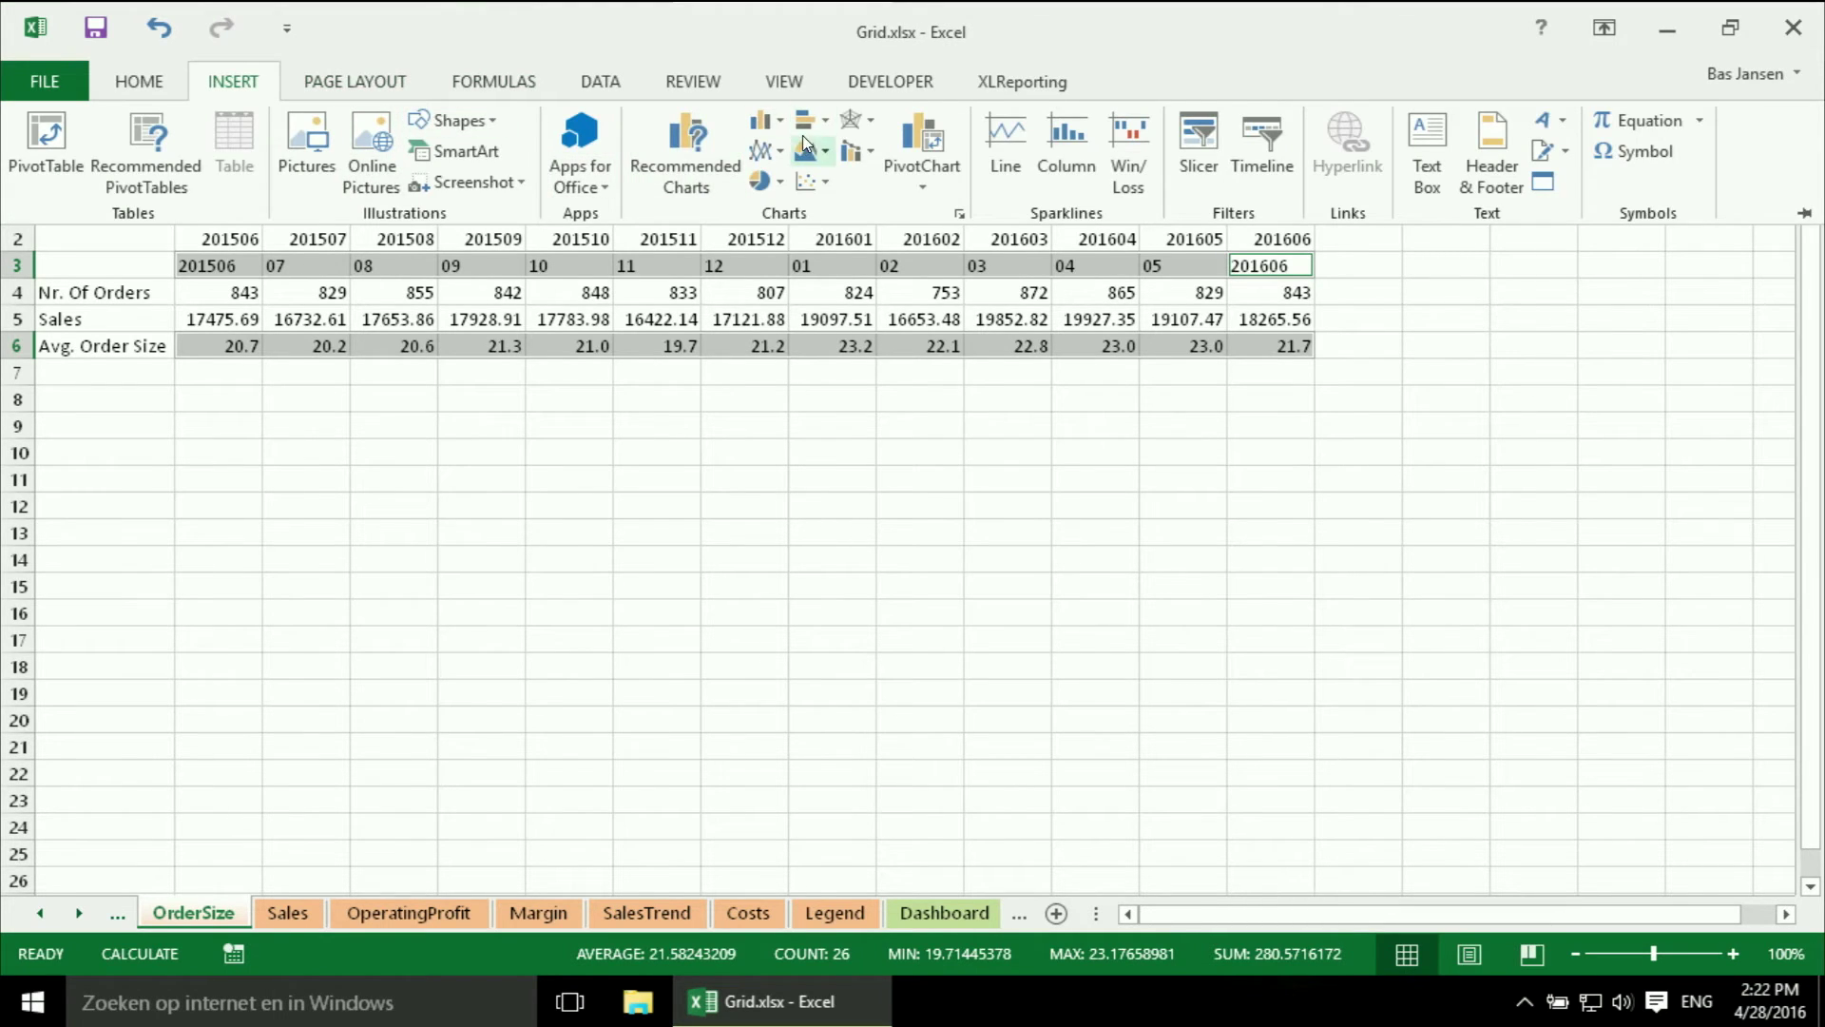
{"action": "left_click", "coordinate": [765, 124]}
{"action": "left_click", "coordinate": [779, 201]}
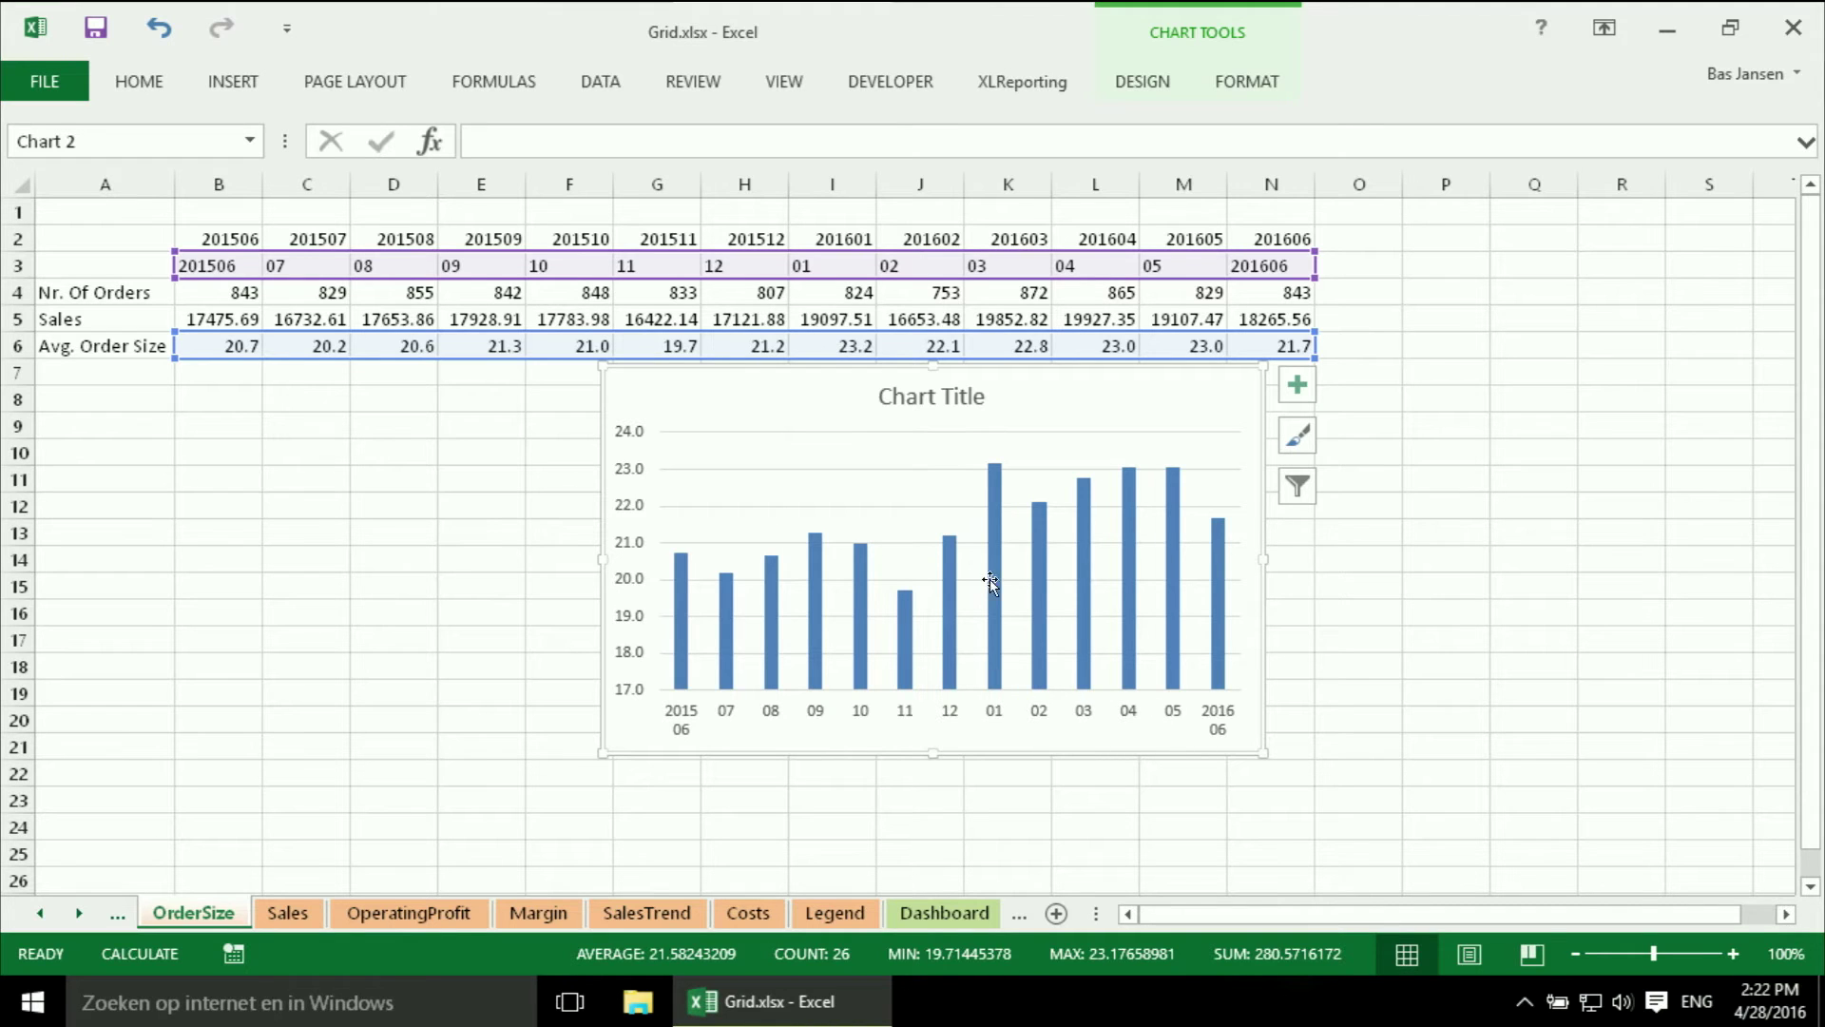
{"action": "left_click", "coordinate": [943, 409]}
{"action": "key", "text": "Delete"}
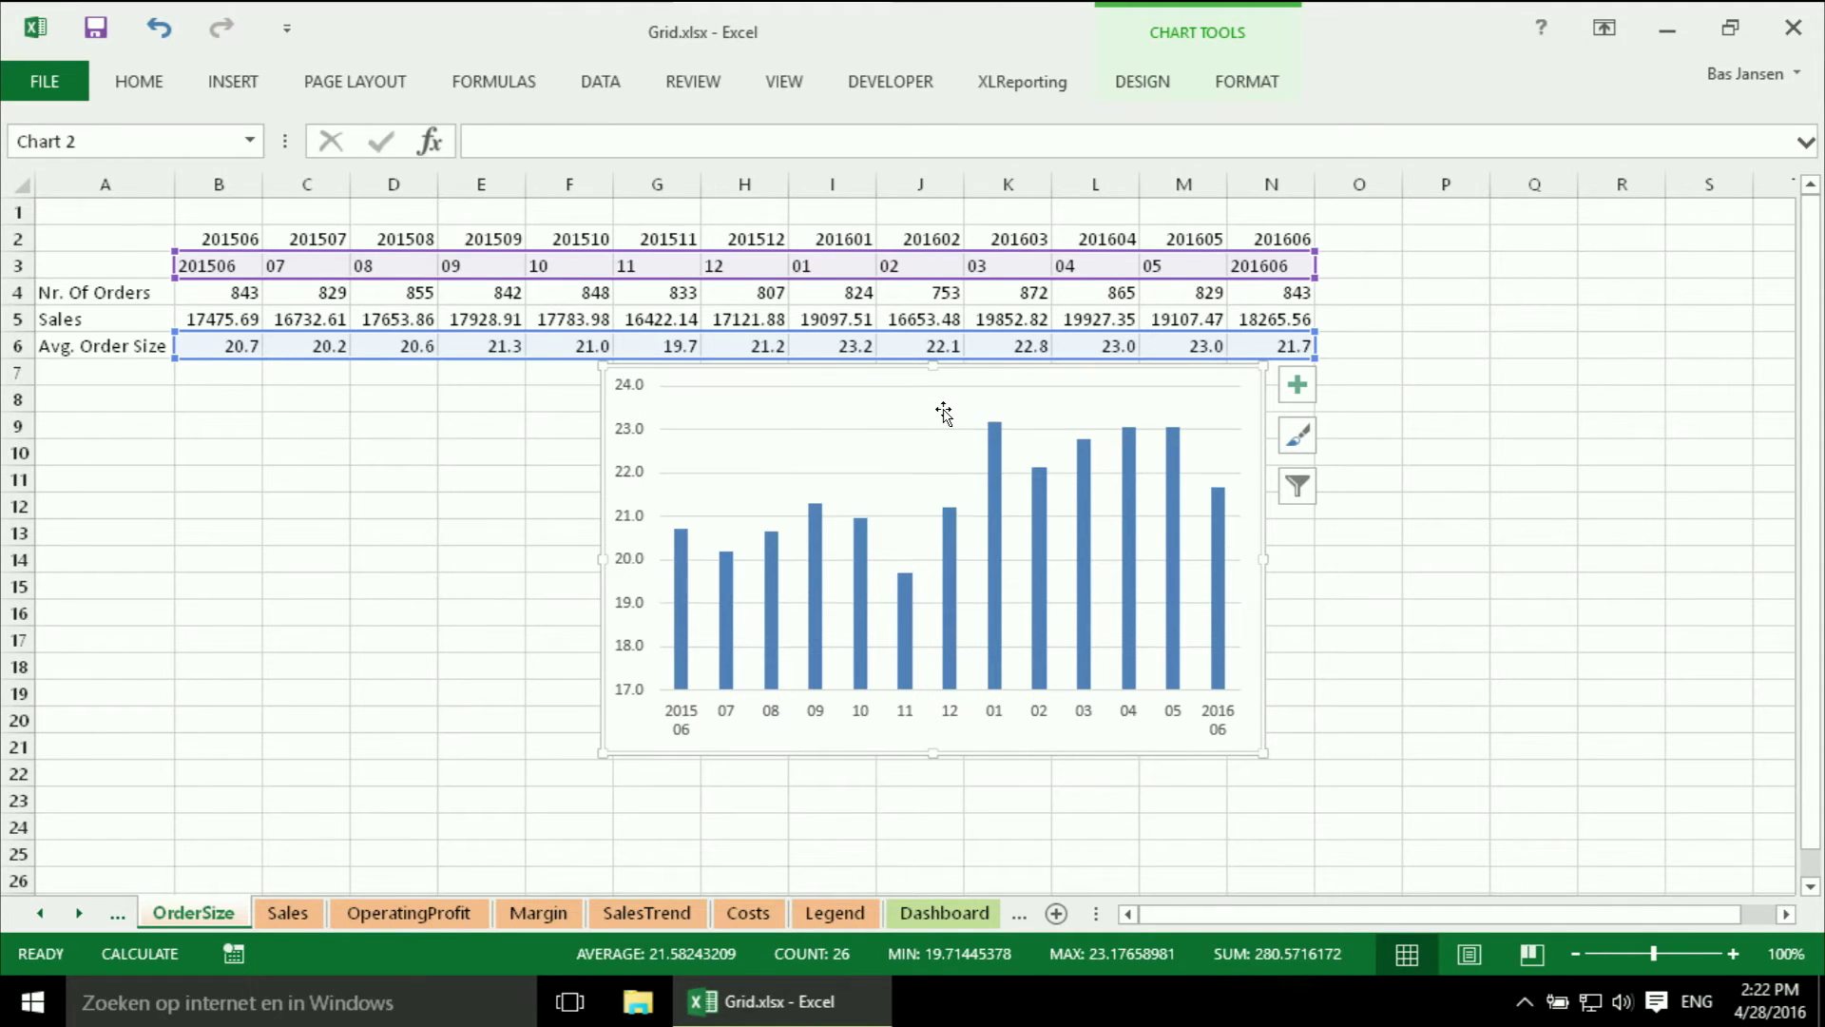
Step: Set the data series gap width to 75% to widen the bars
{"action": "left_click", "coordinate": [865, 645]}
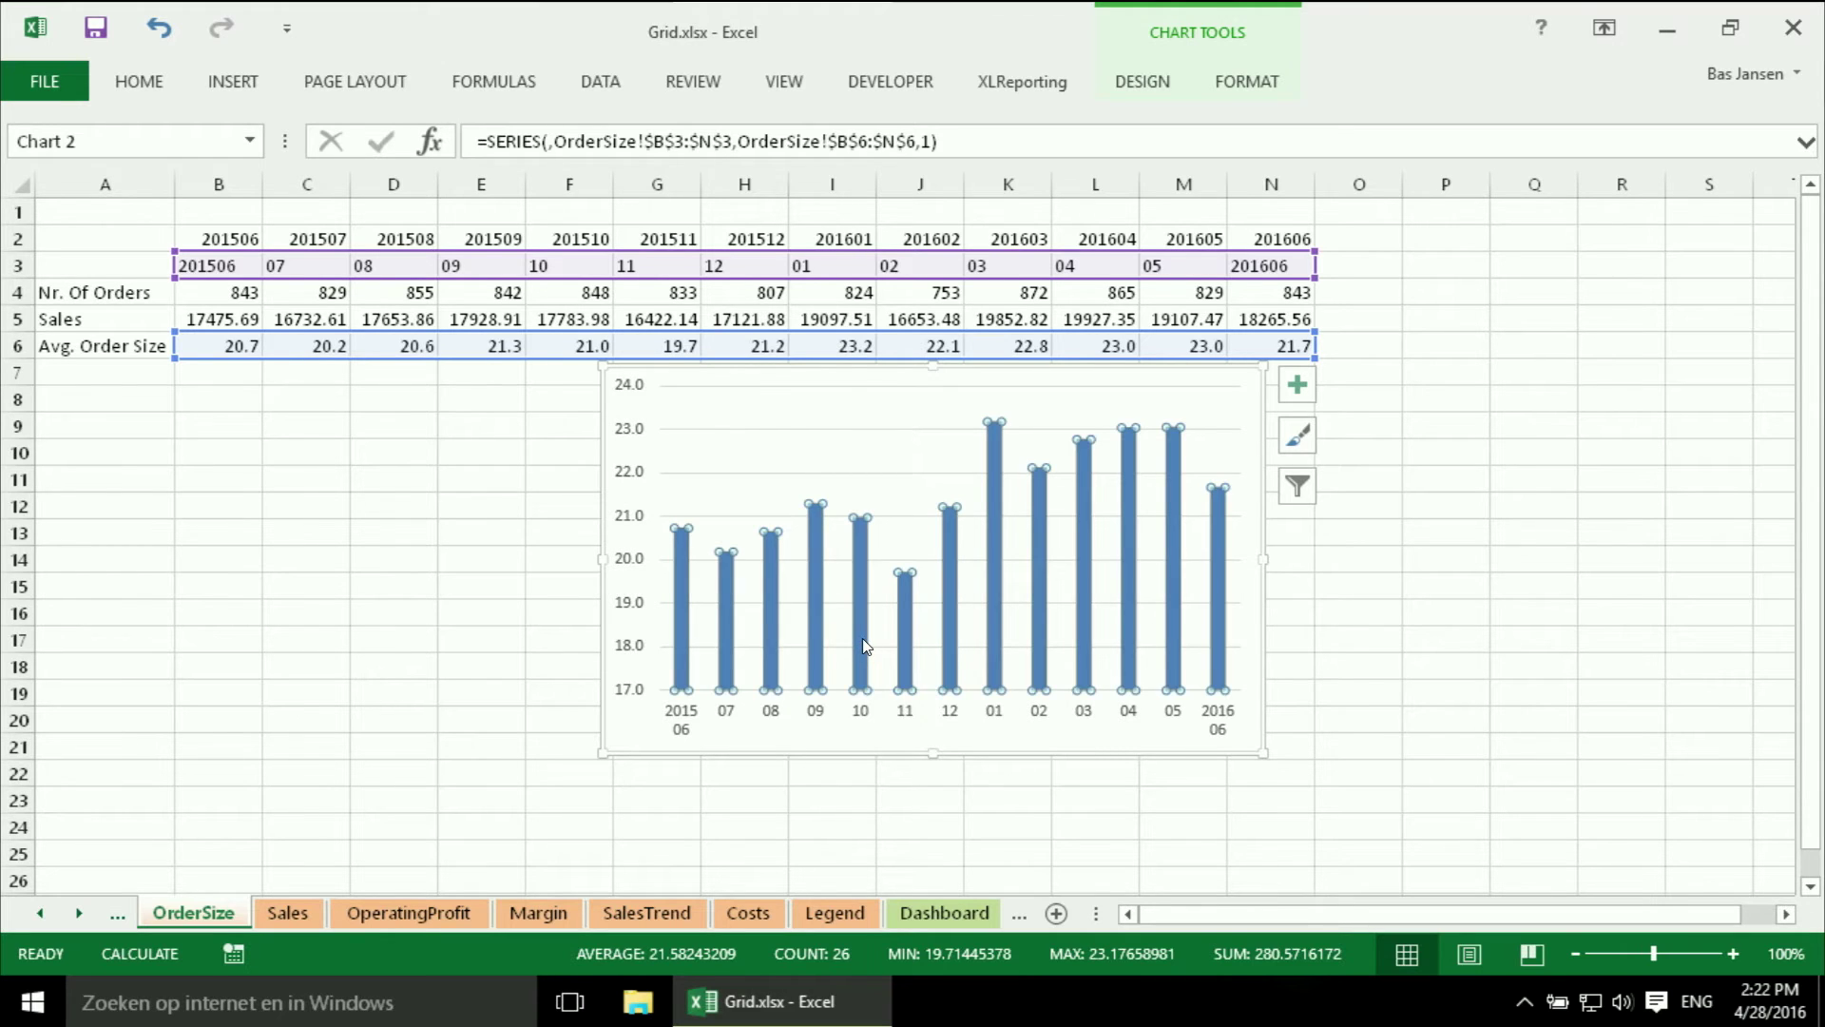
{"action": "right_click", "coordinate": [865, 646]}
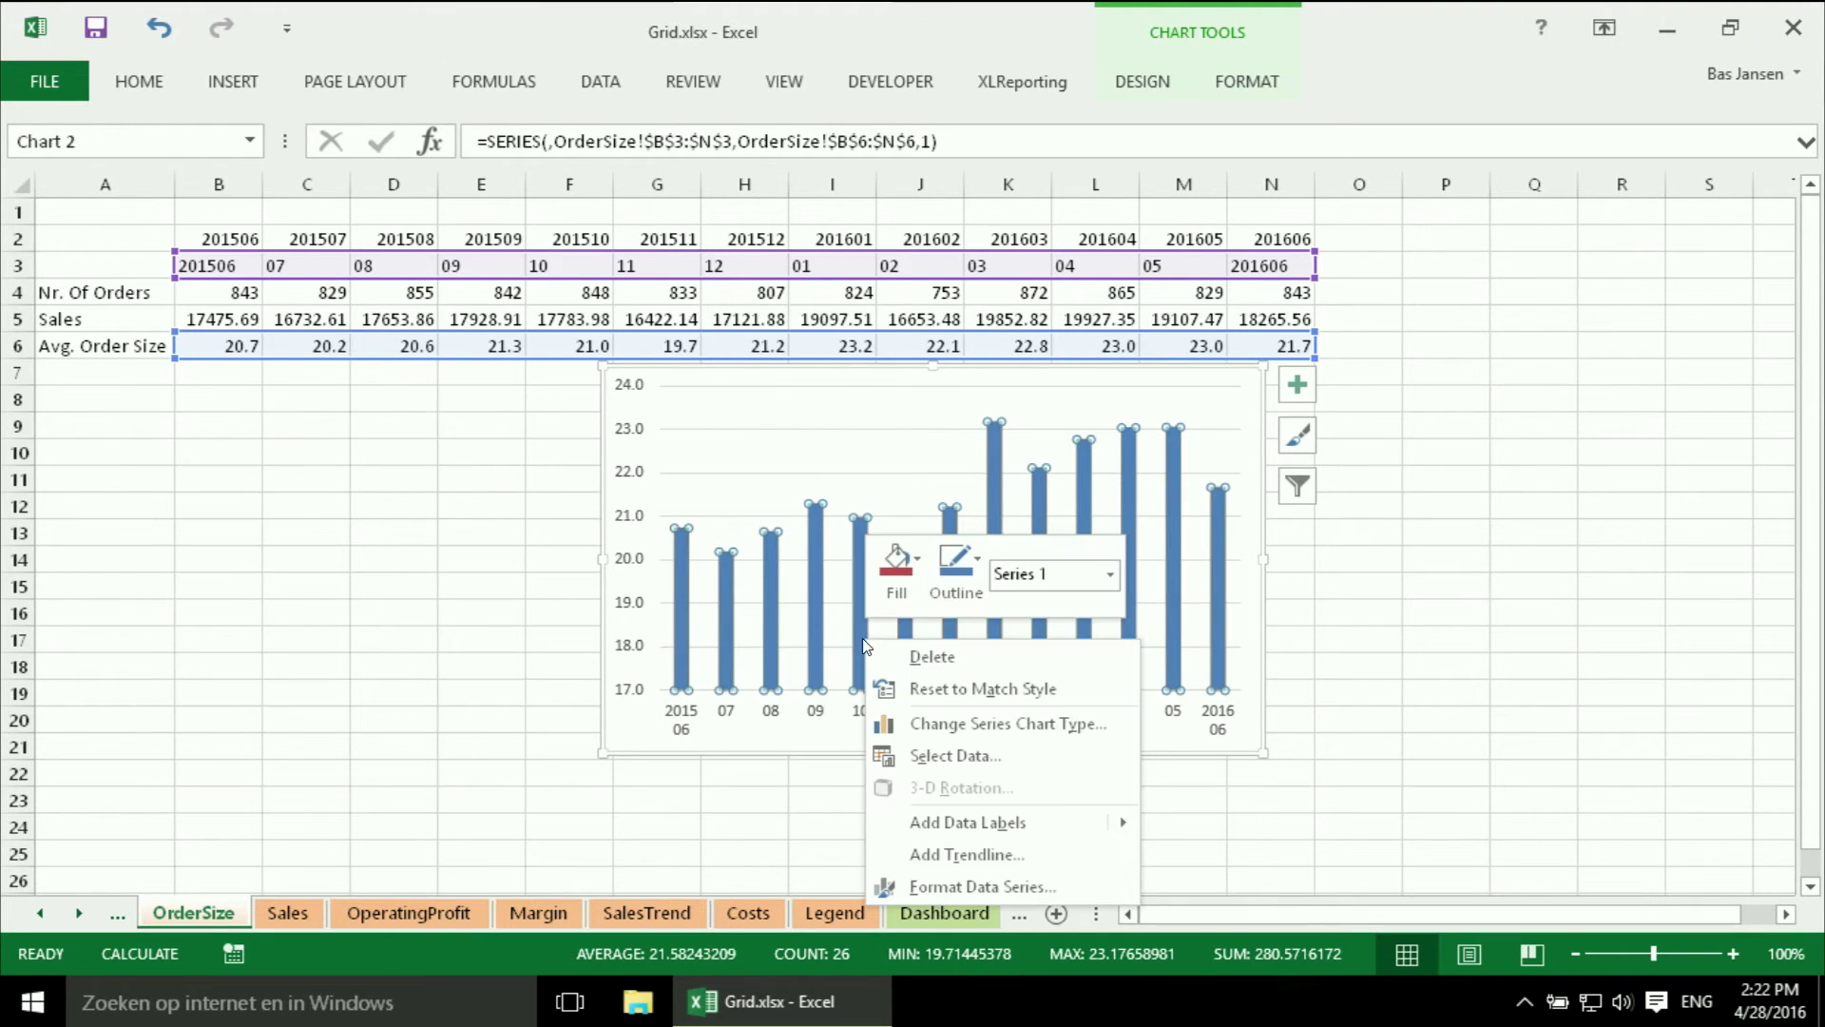
{"action": "left_click", "coordinate": [930, 882]}
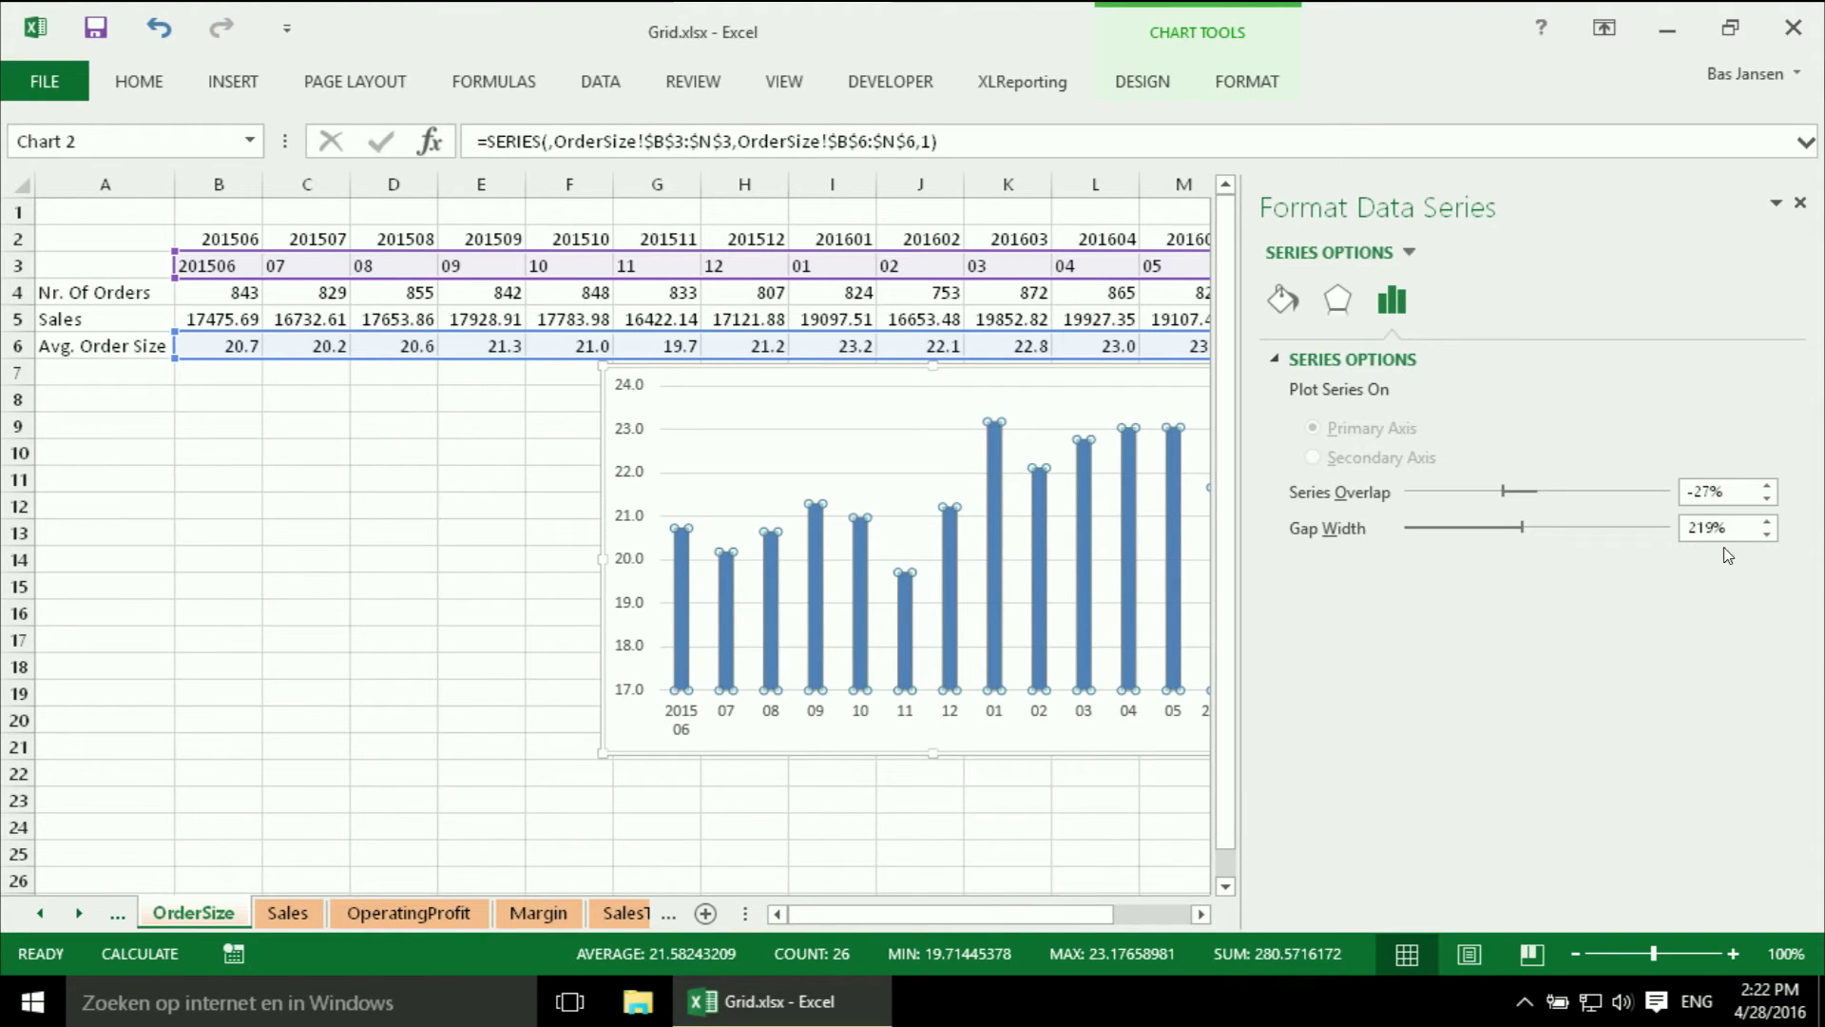
{"action": "left_click_drag", "start_coordinate": [1737, 531], "coordinate": [1621, 519]}
{"action": "type", "text": "75"}
{"action": "key", "text": "Tab"}
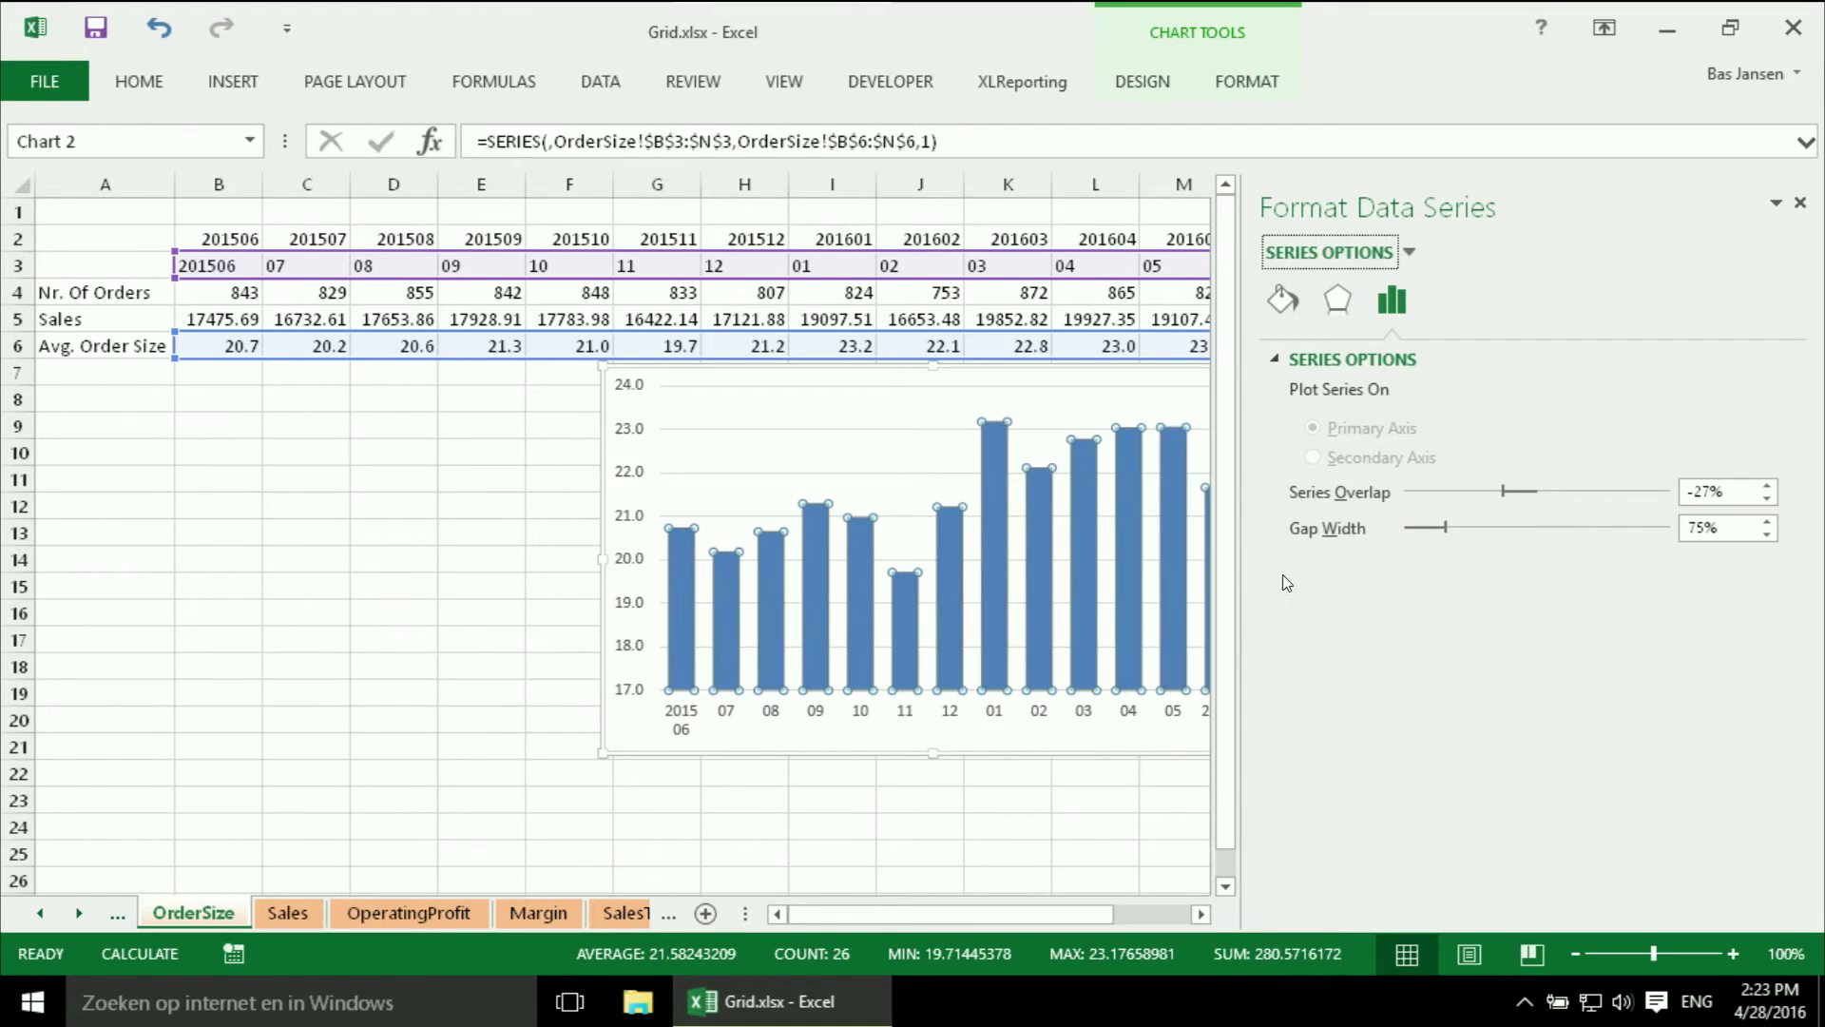
{"action": "left_click", "coordinate": [570, 534]}
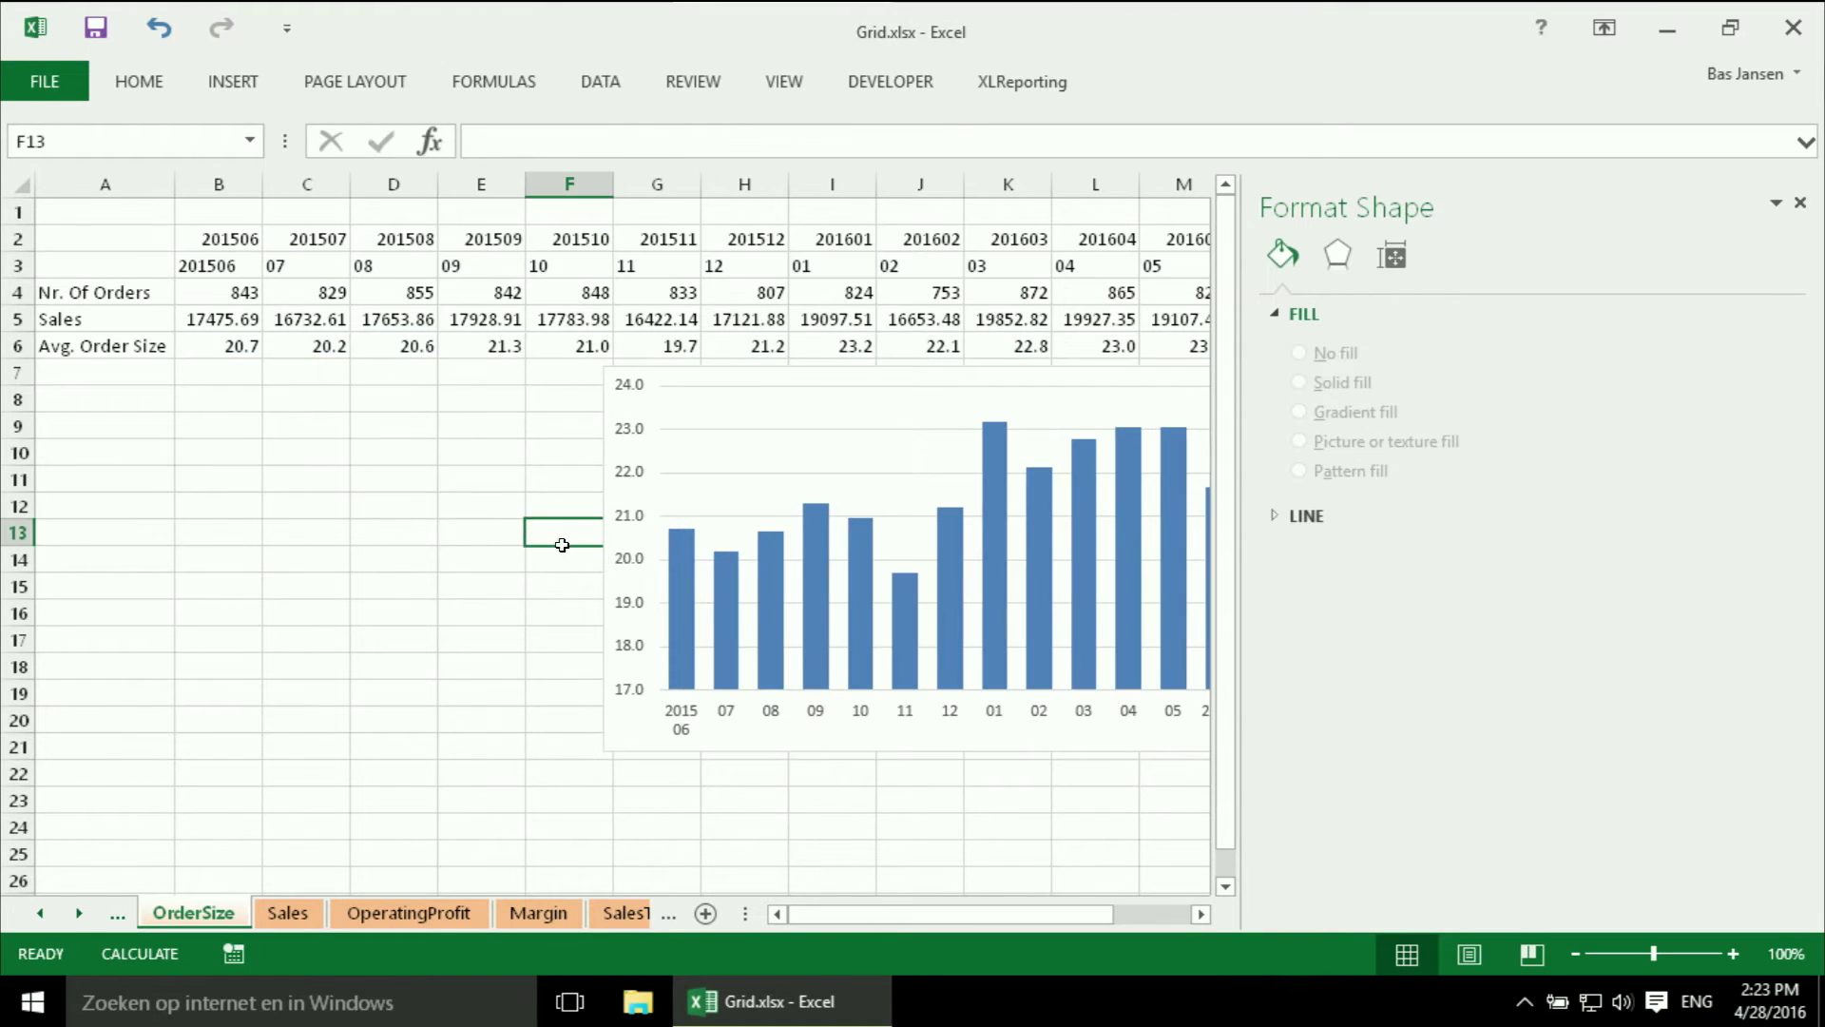
Step: Decrease both the vertical and horizontal axis label fonts to size 8
{"action": "left_click", "coordinate": [632, 575]}
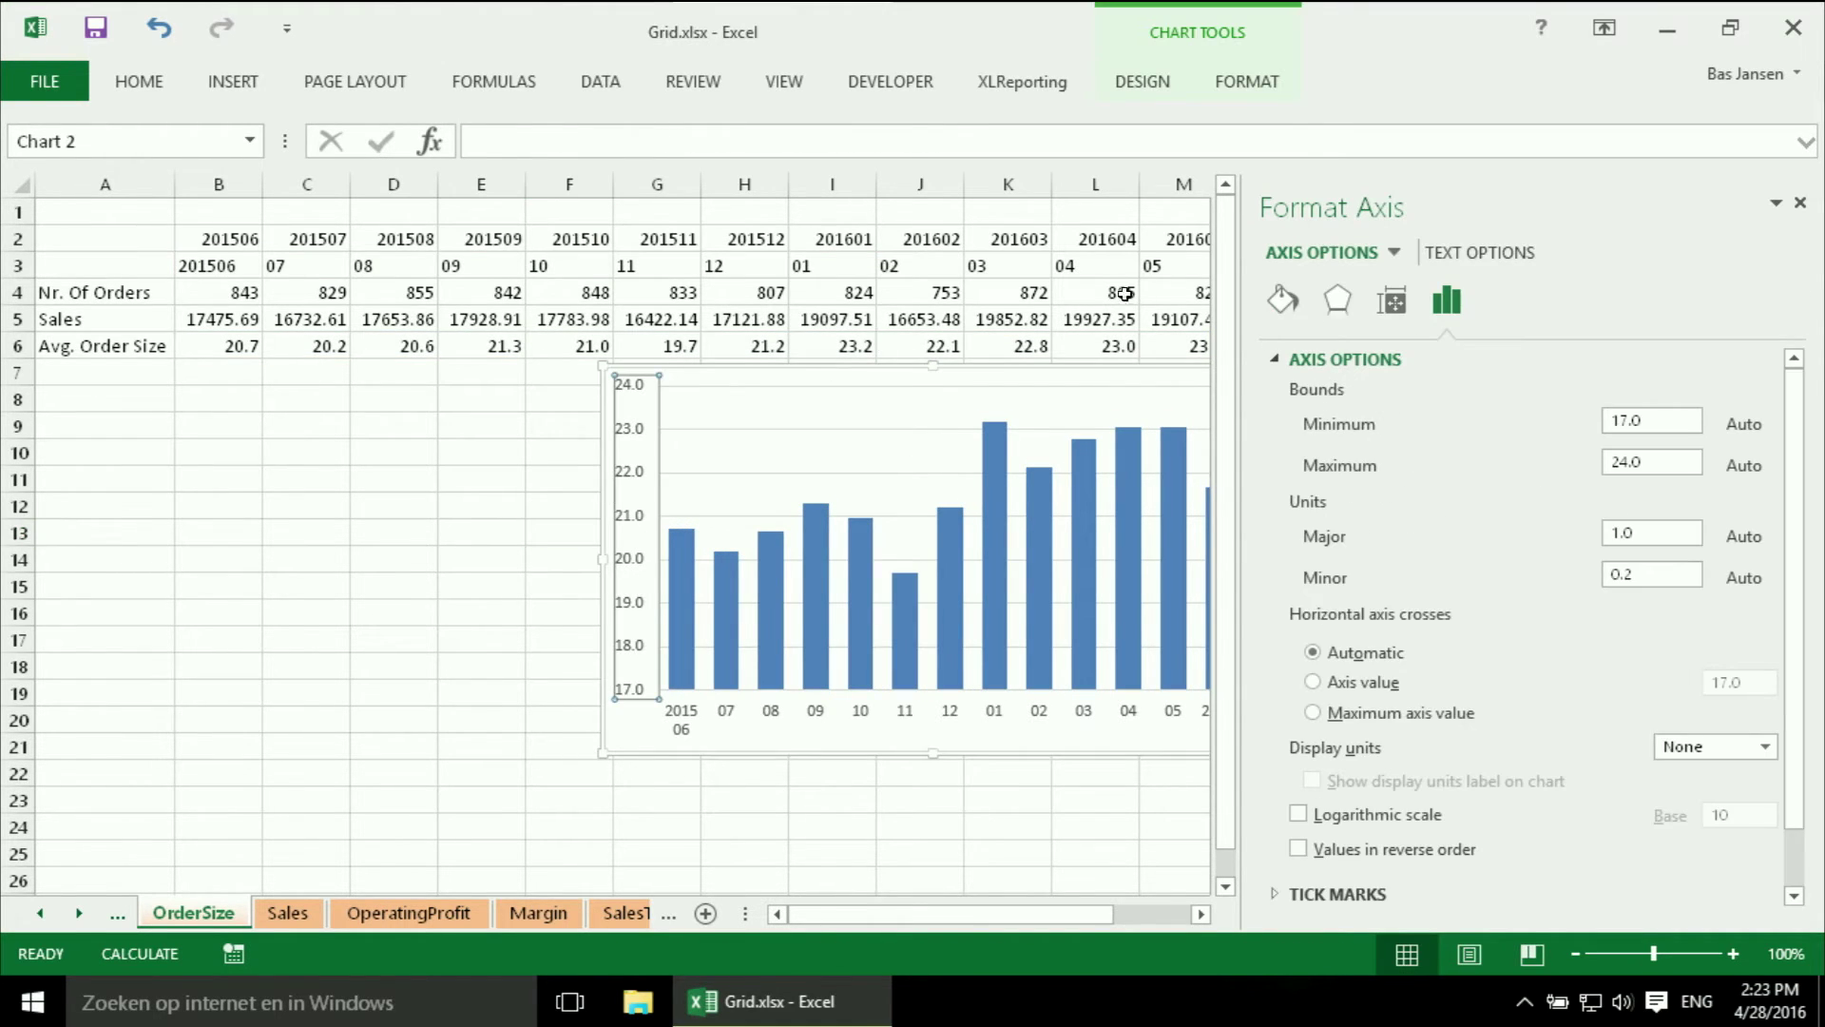
{"action": "left_click", "coordinate": [154, 87]}
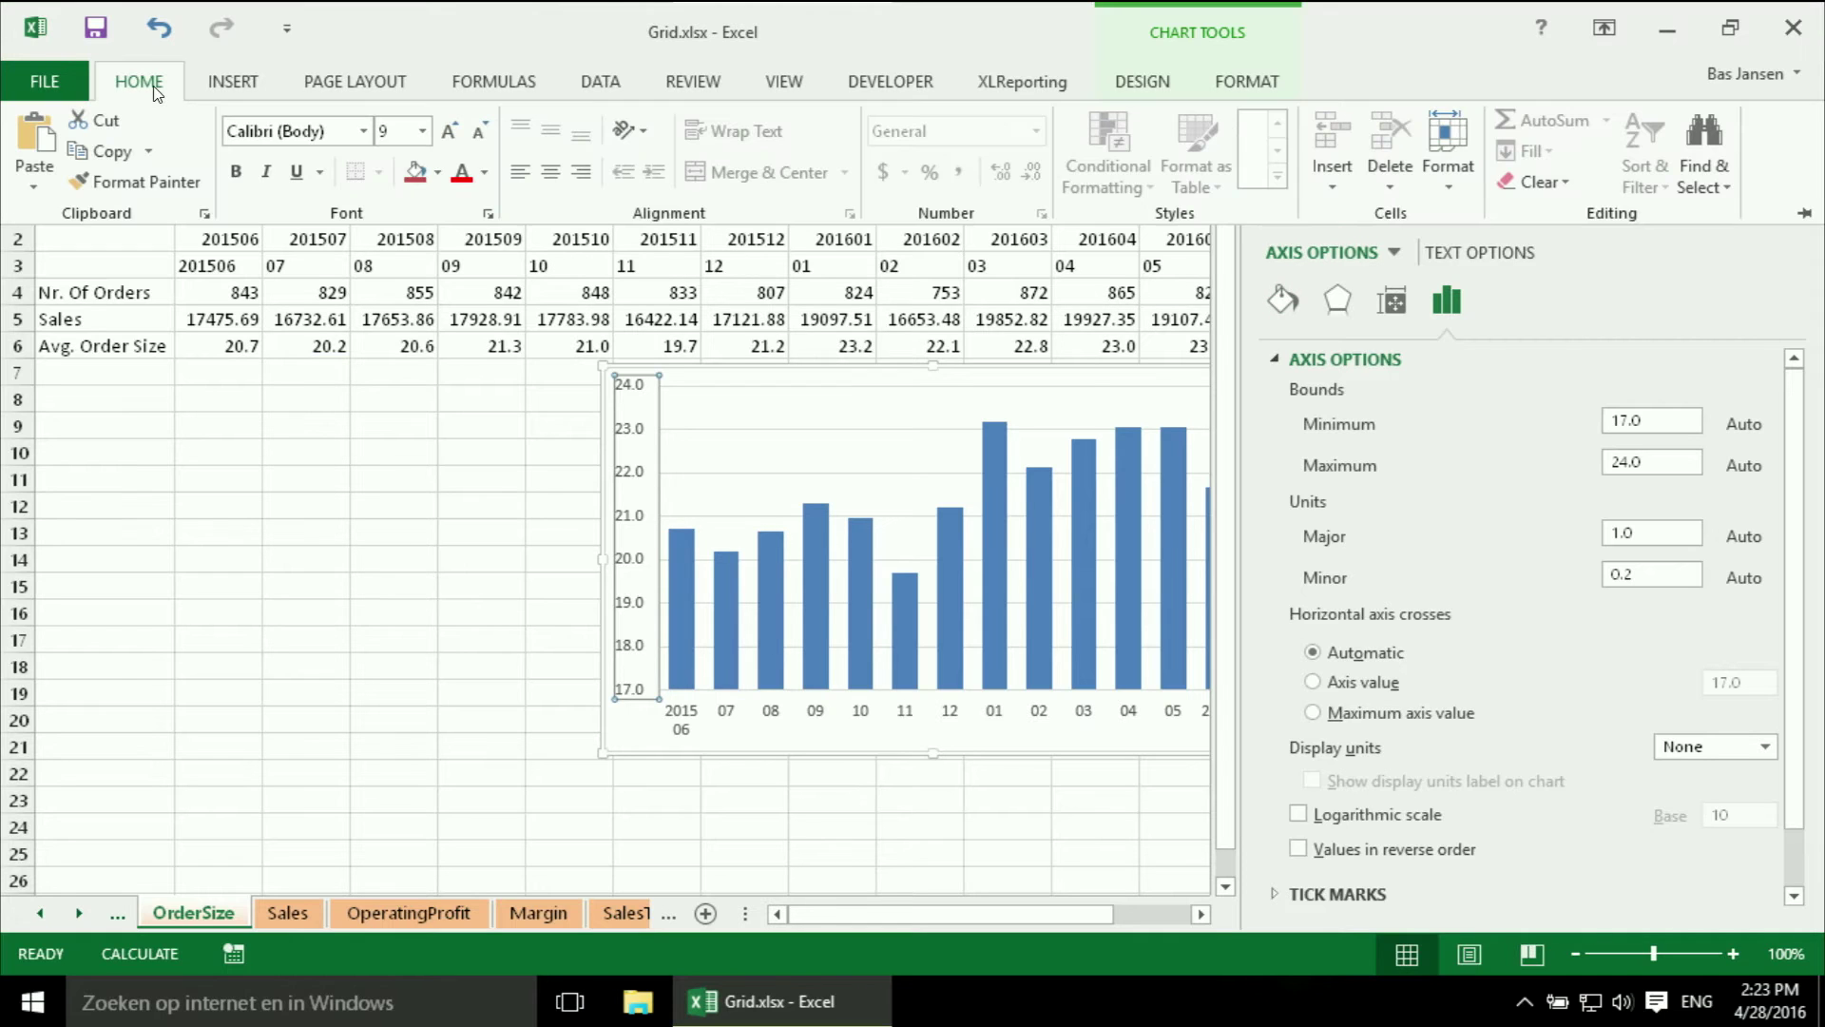
{"action": "left_click", "coordinate": [480, 133]}
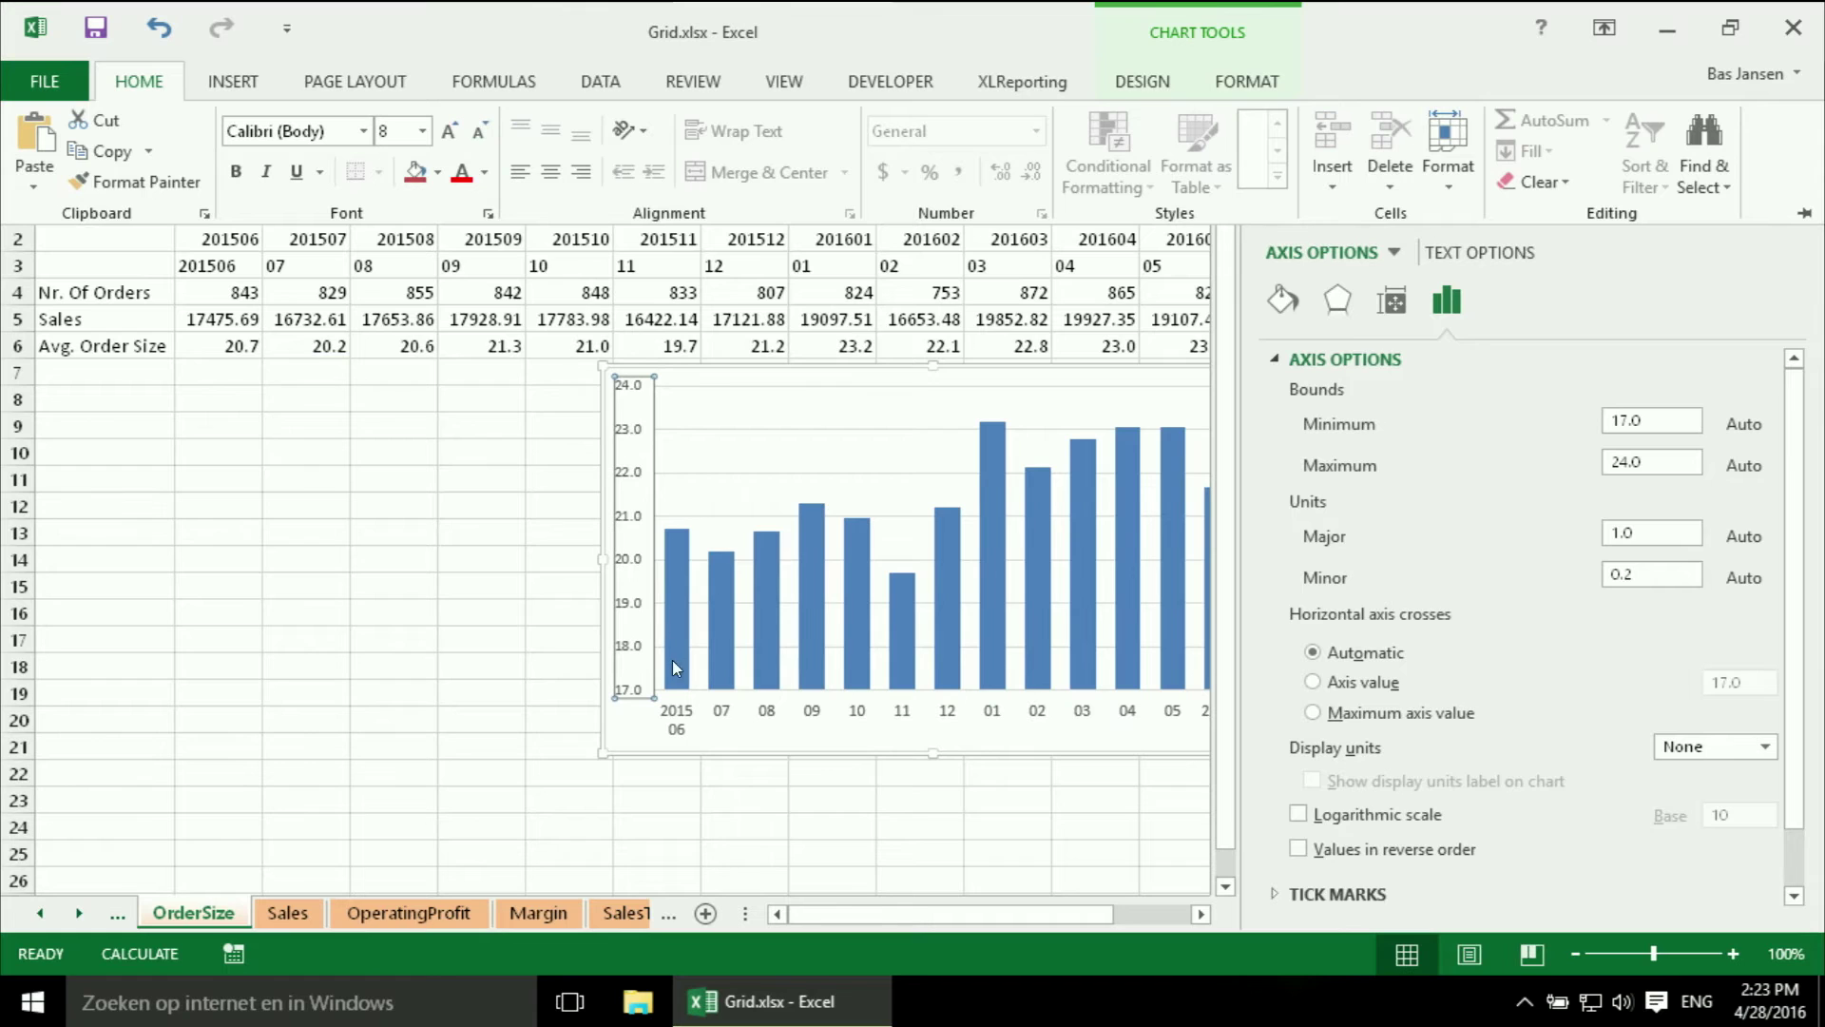
{"action": "left_click", "coordinate": [679, 721]}
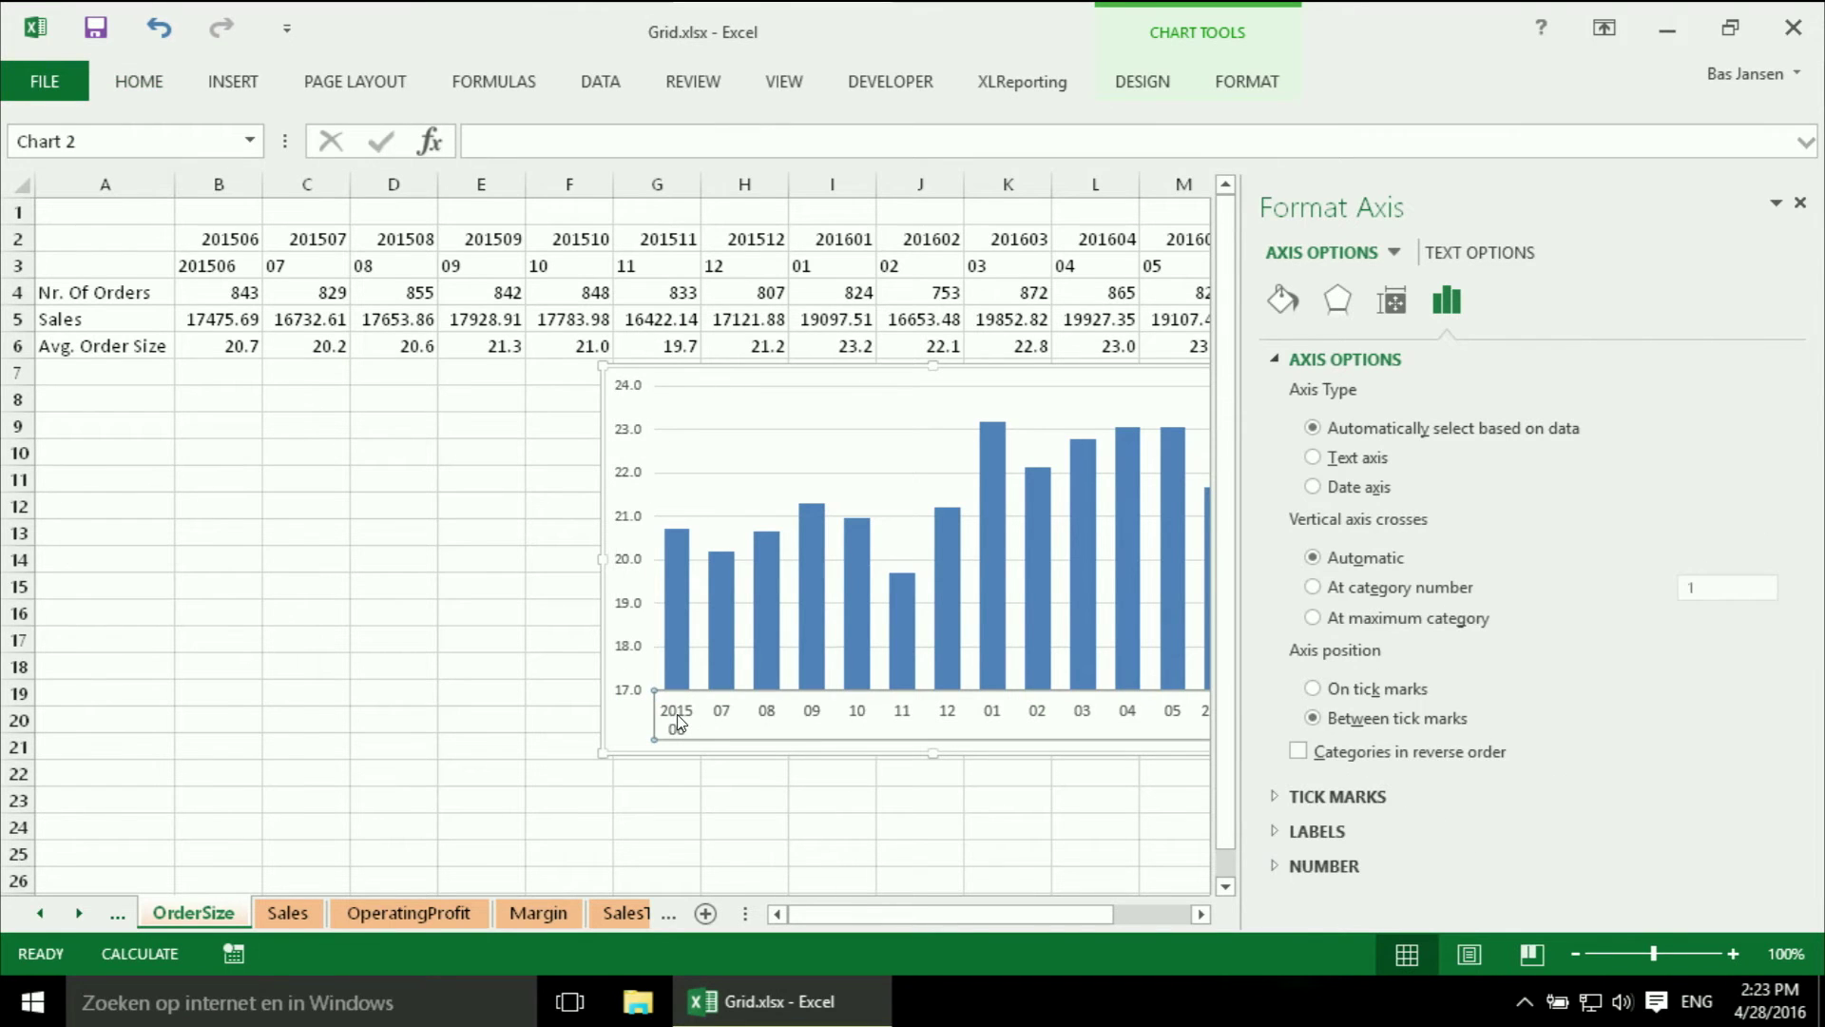
{"action": "left_click", "coordinate": [147, 90]}
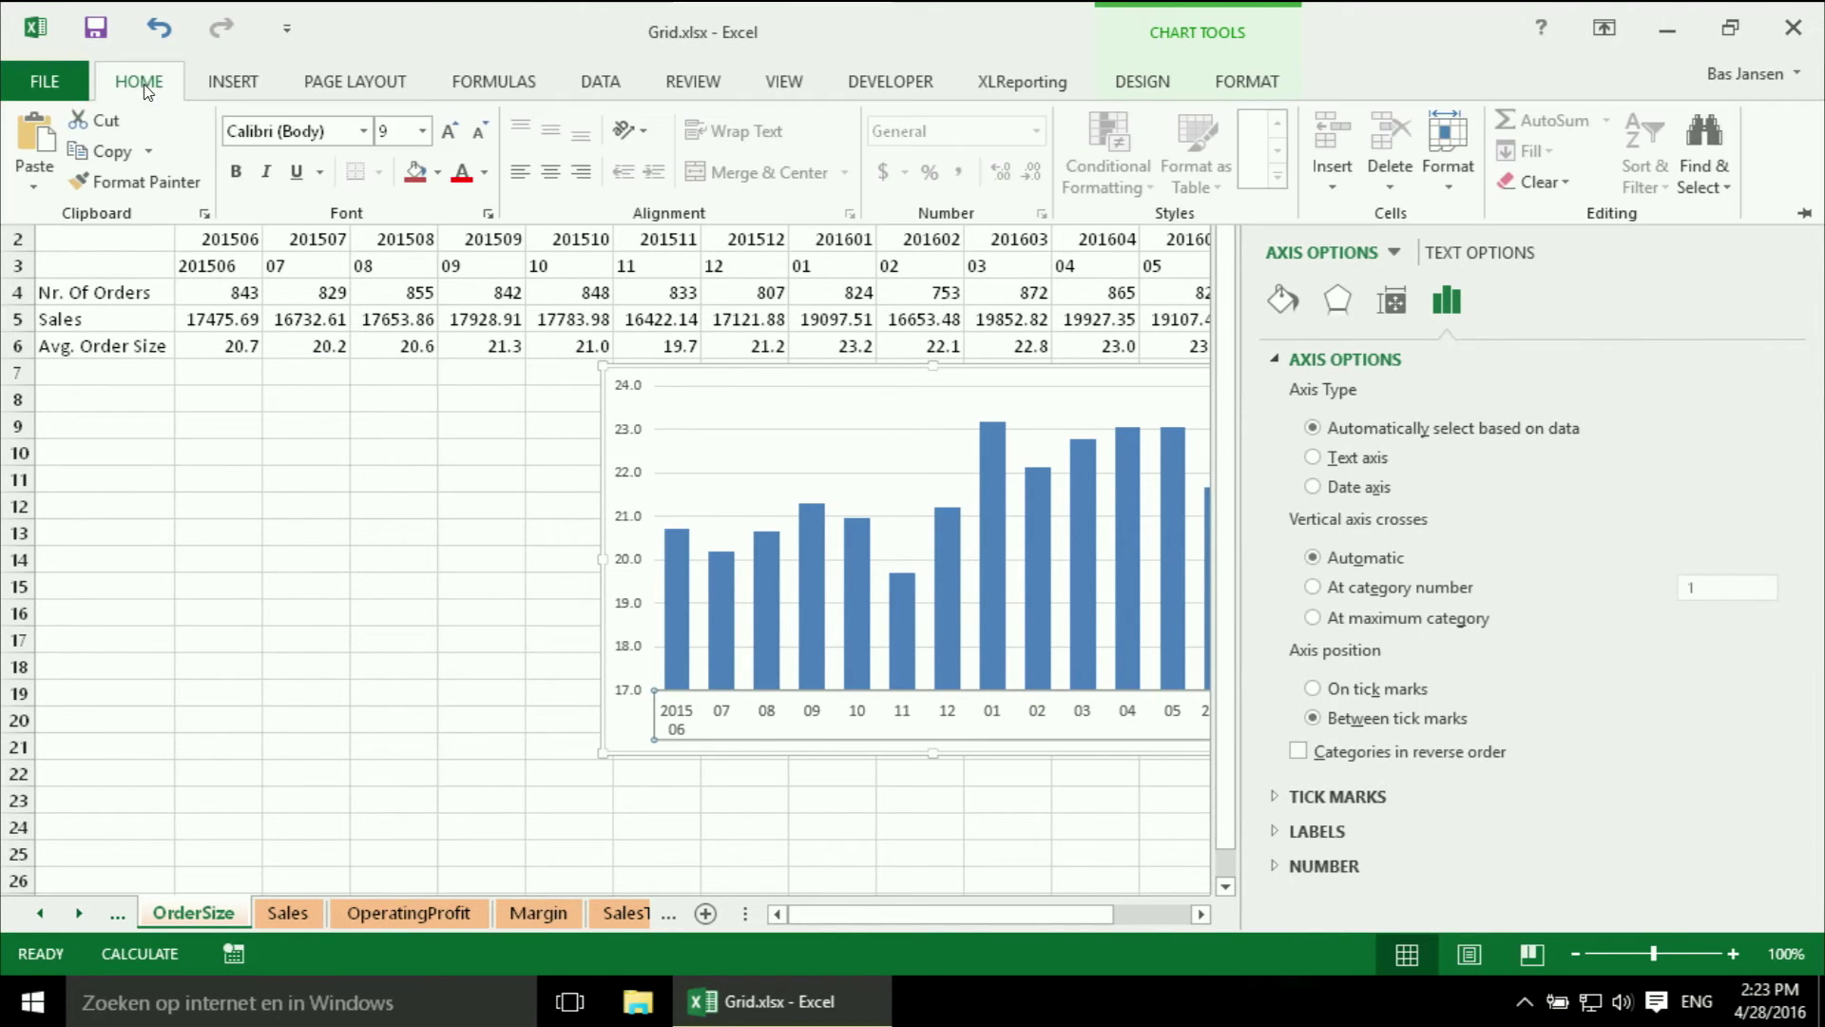
{"action": "left_click", "coordinate": [479, 130]}
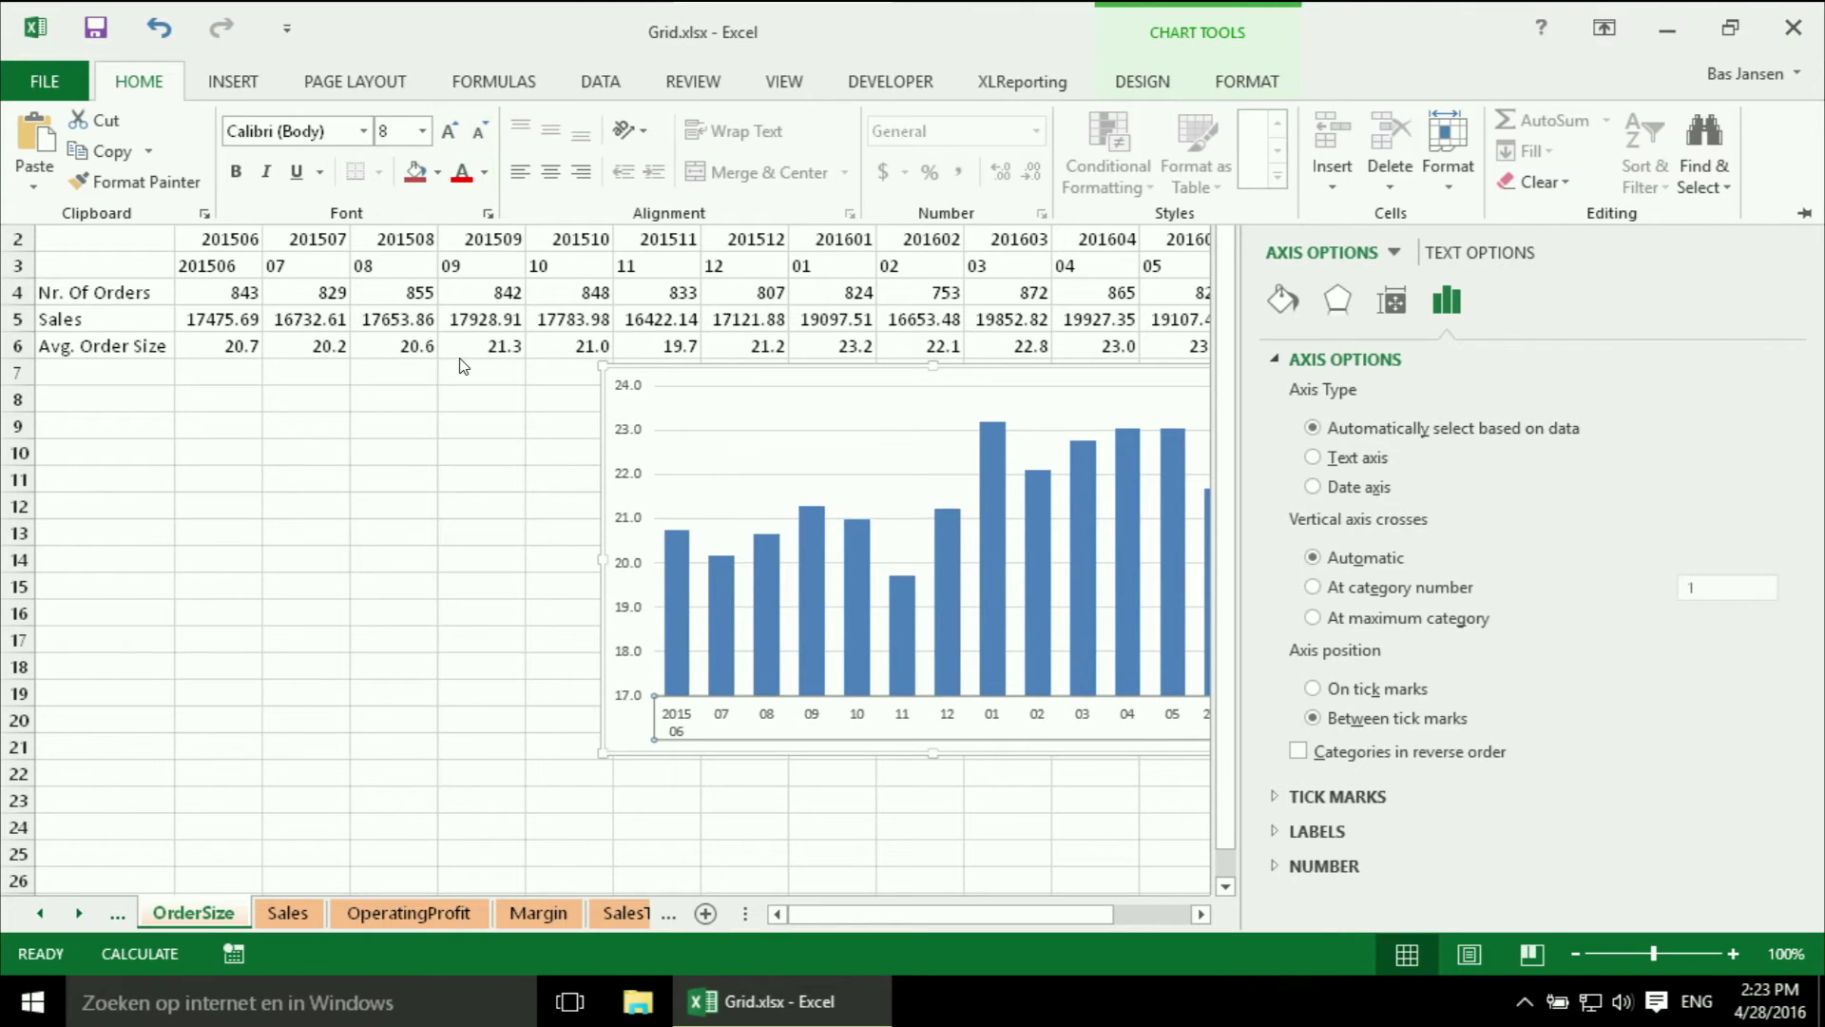
{"action": "left_click", "coordinate": [469, 603]}
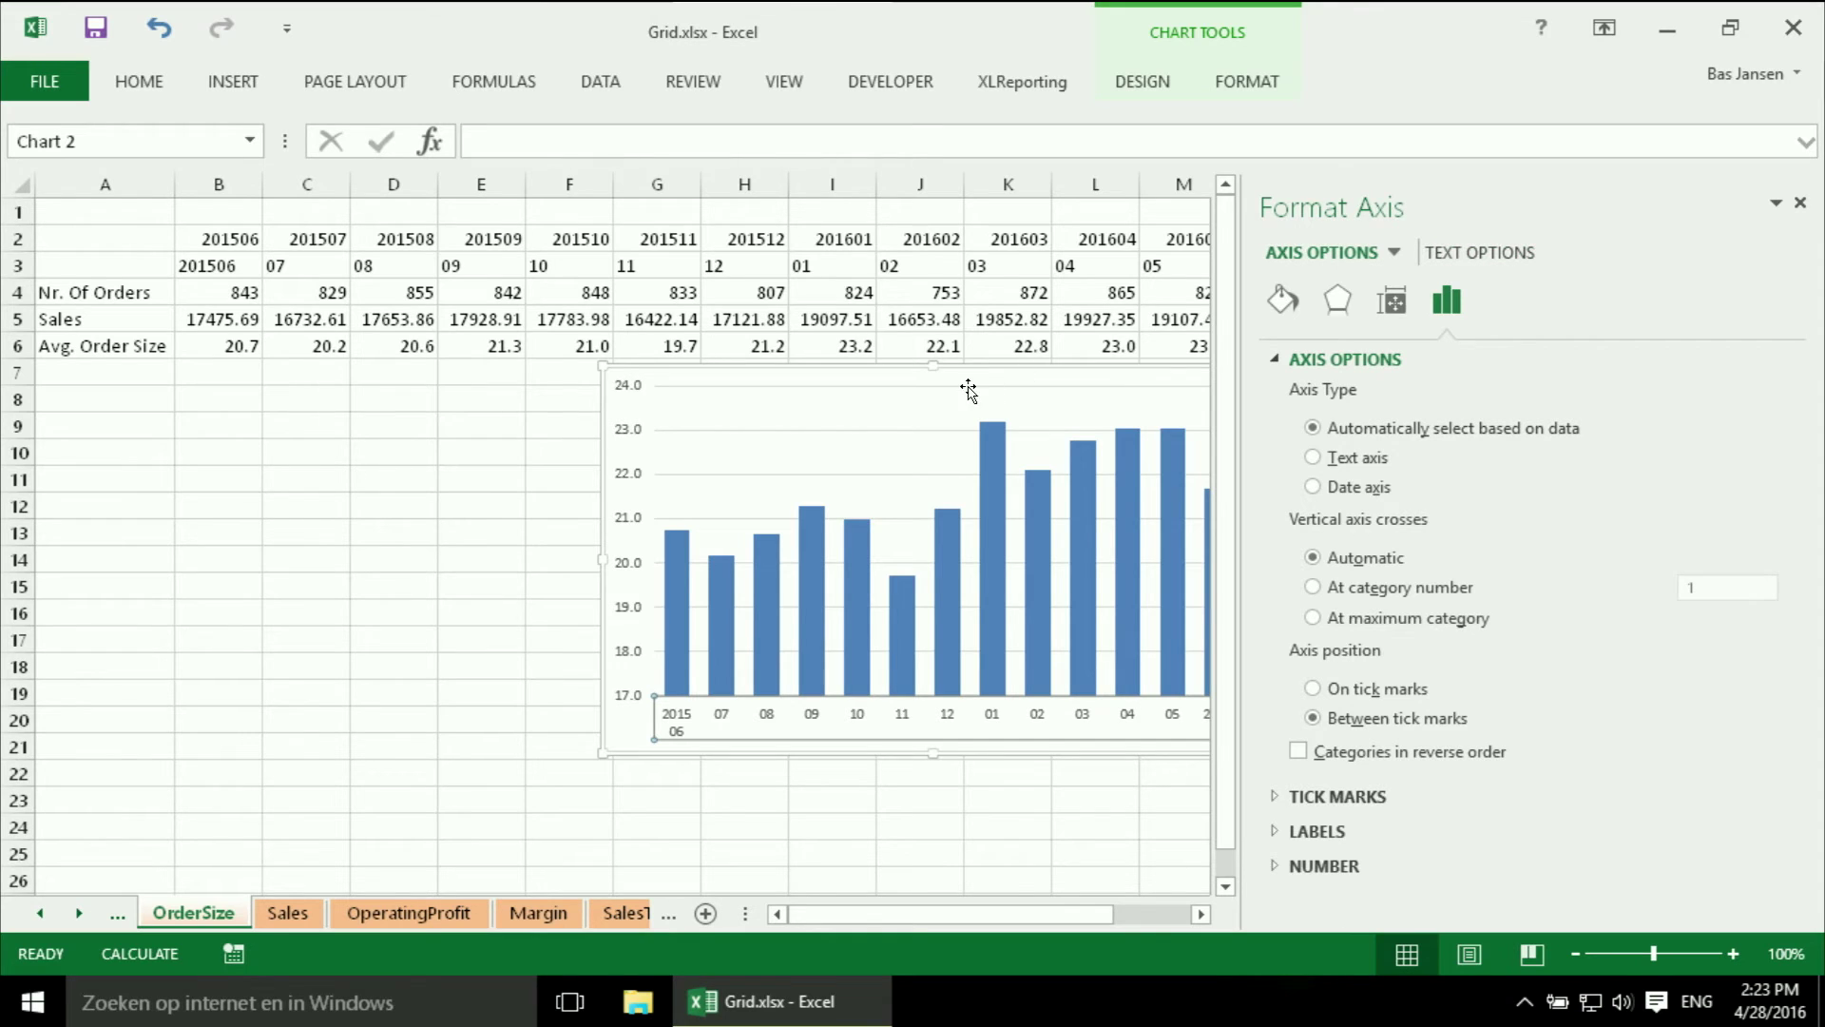
Step: Move the chart lower and further left, and delete its major gridlines
{"action": "left_click", "coordinate": [834, 392]}
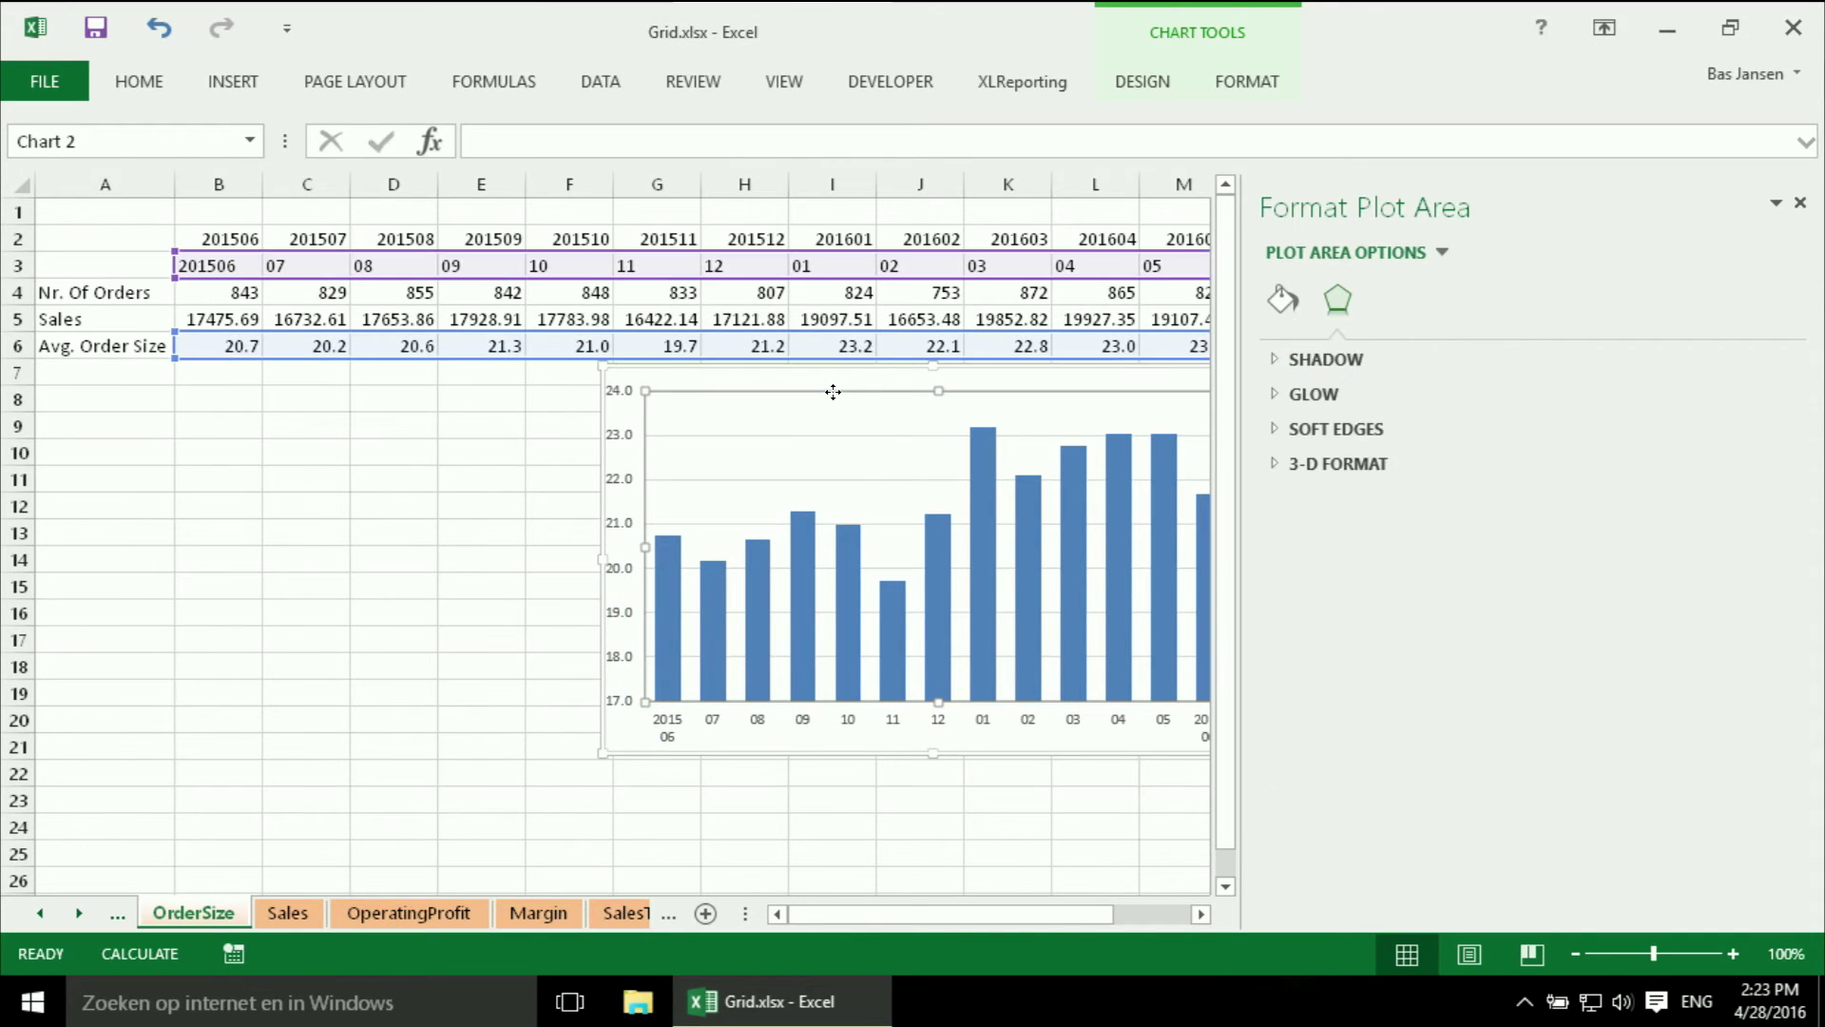
{"action": "key", "text": "ctrl+z"}
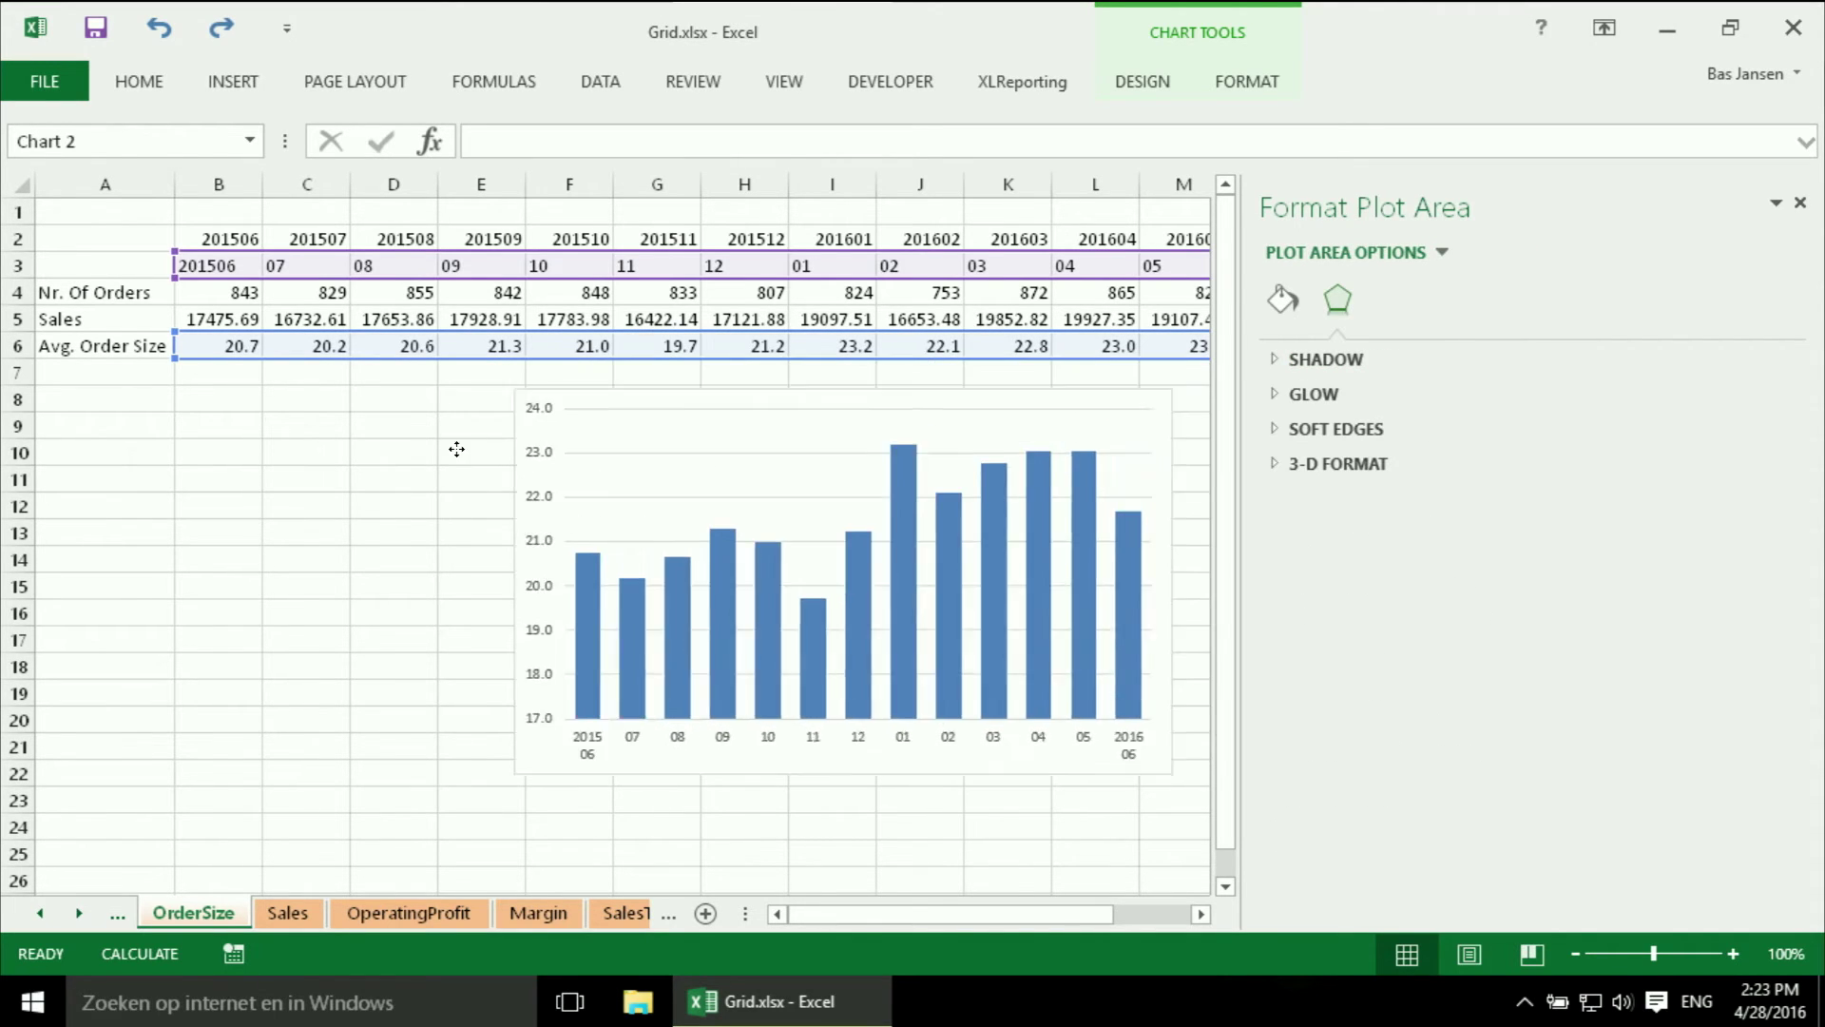
{"action": "key", "text": "ctrl+y"}
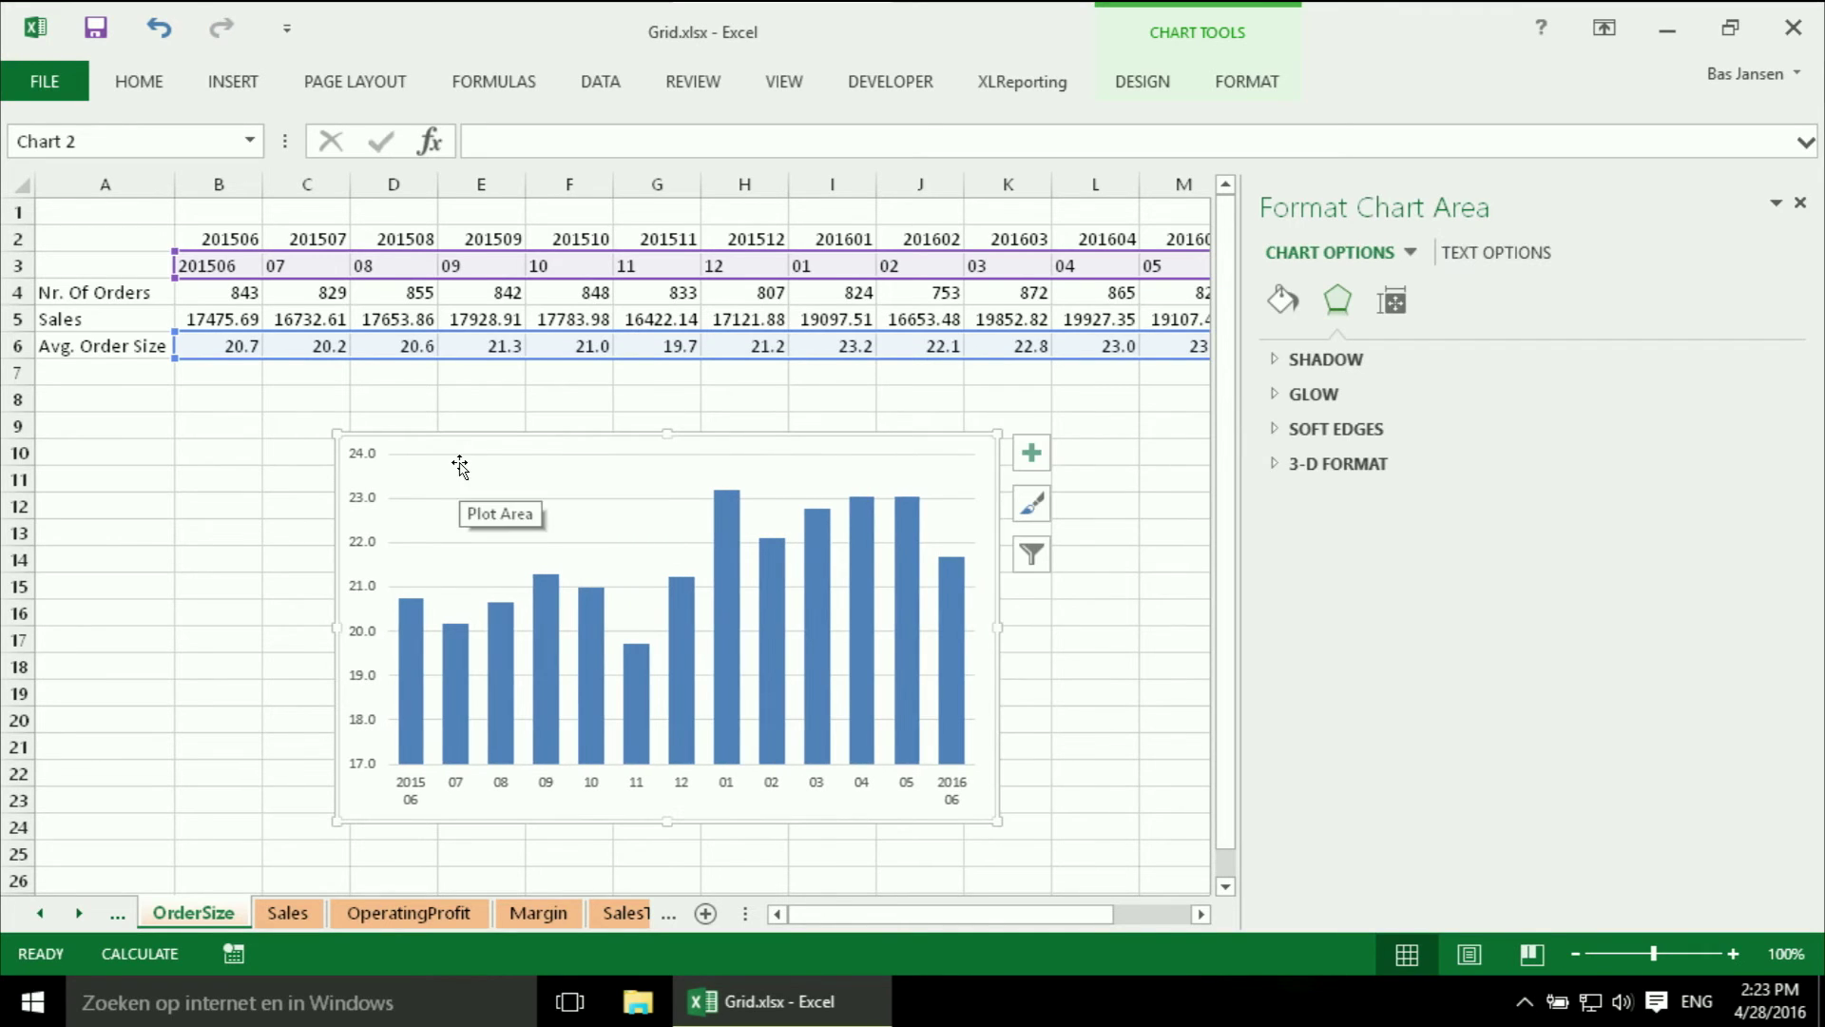
{"action": "left_click", "coordinate": [459, 466]}
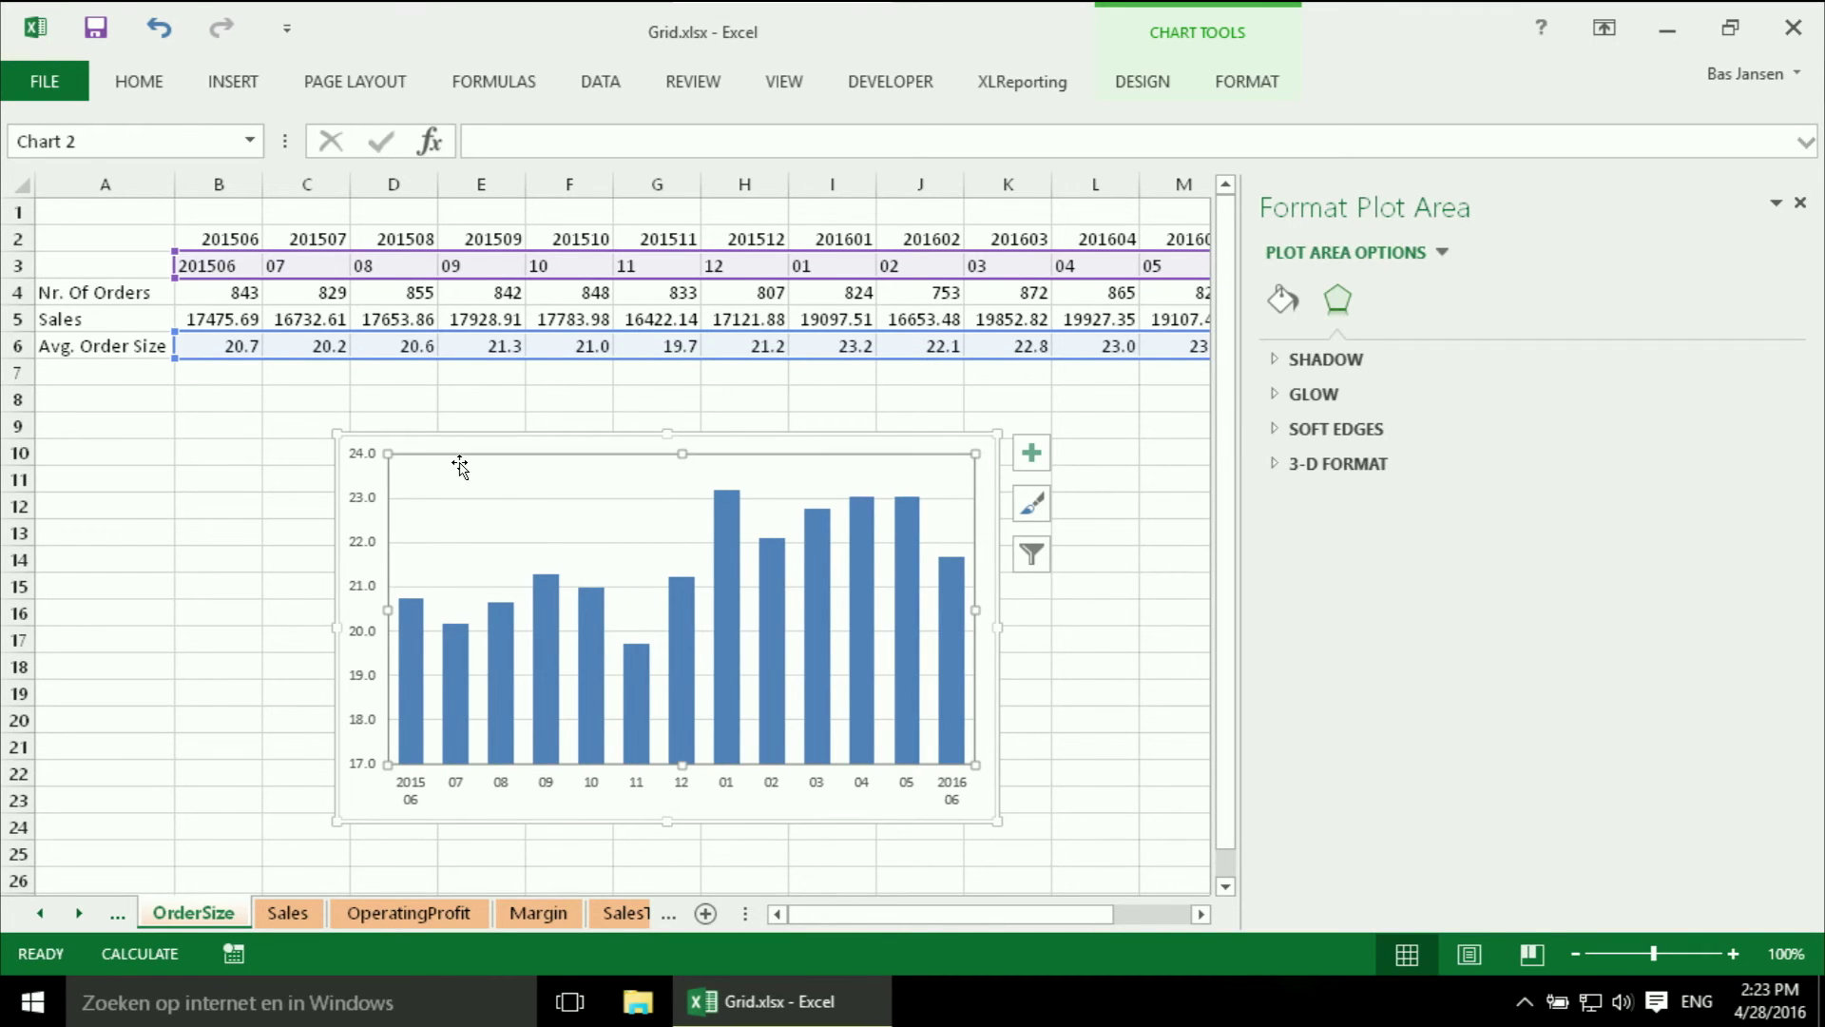
{"action": "left_click", "coordinate": [492, 504]}
{"action": "key", "text": "Delete"}
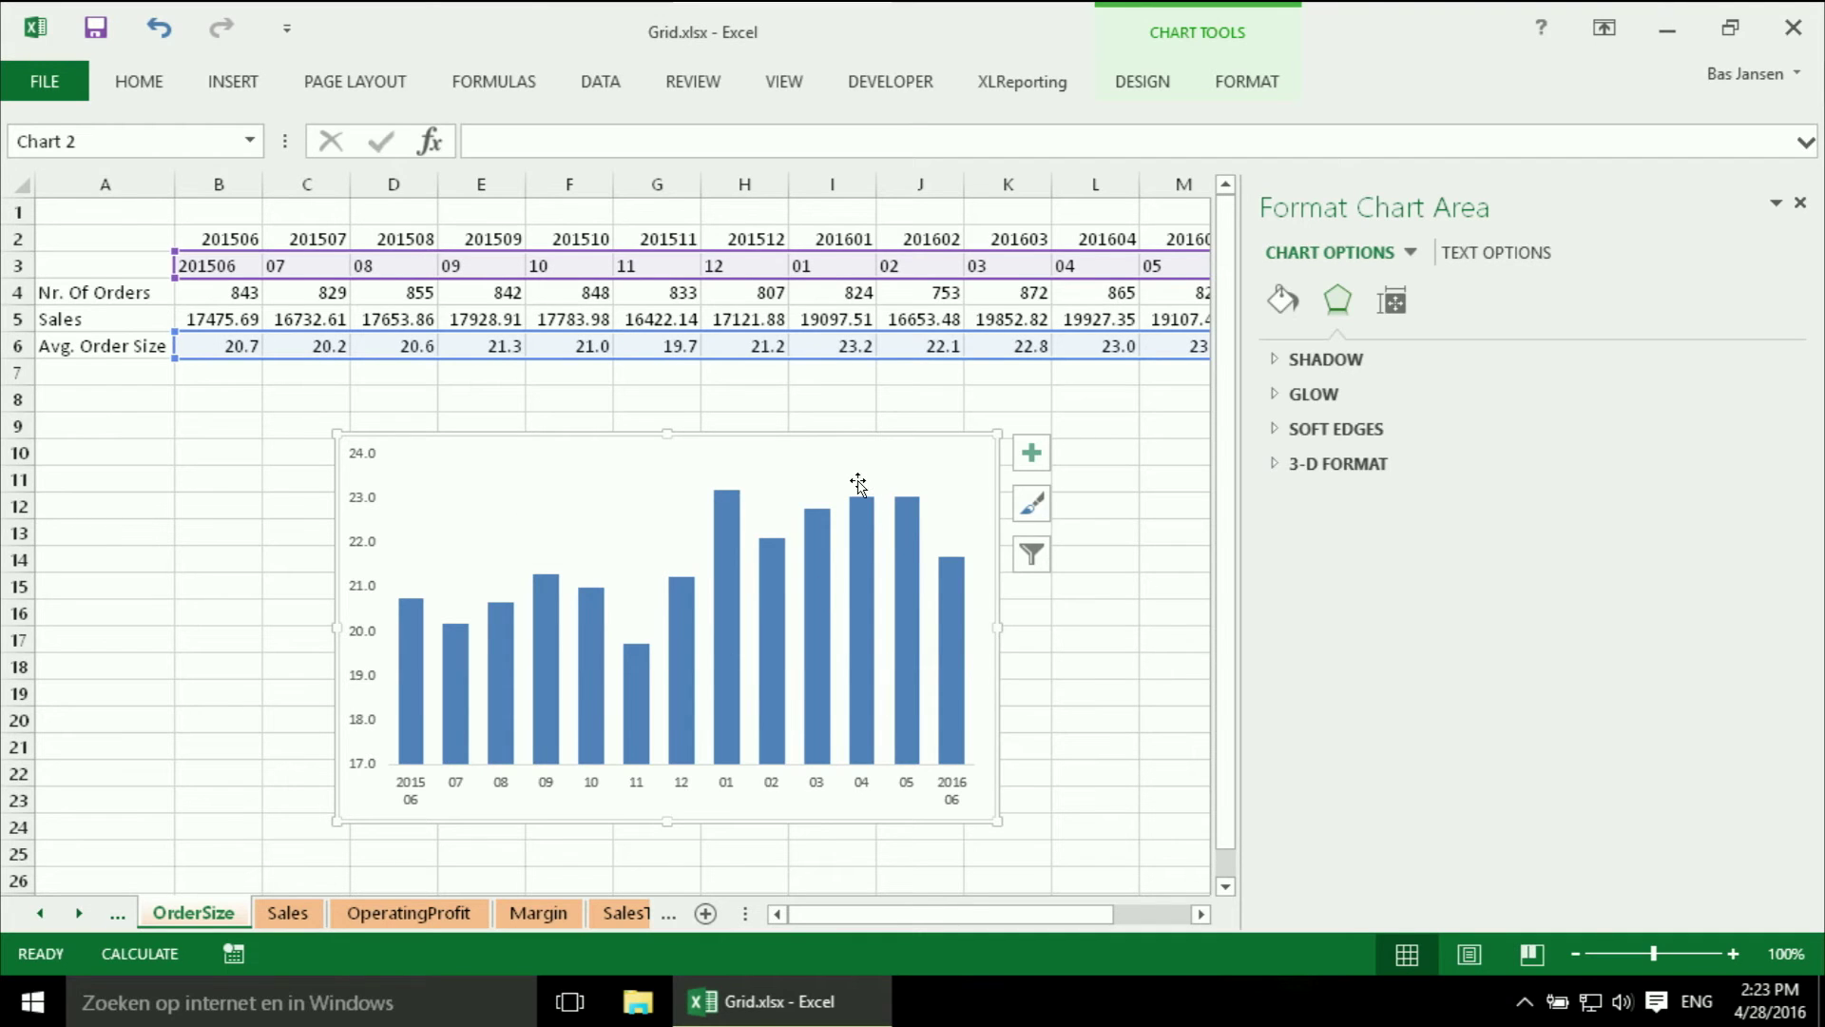
Step: Set the chart area to No fill and No line border
{"action": "left_click", "coordinate": [1283, 300]}
{"action": "left_click", "coordinate": [1300, 397]}
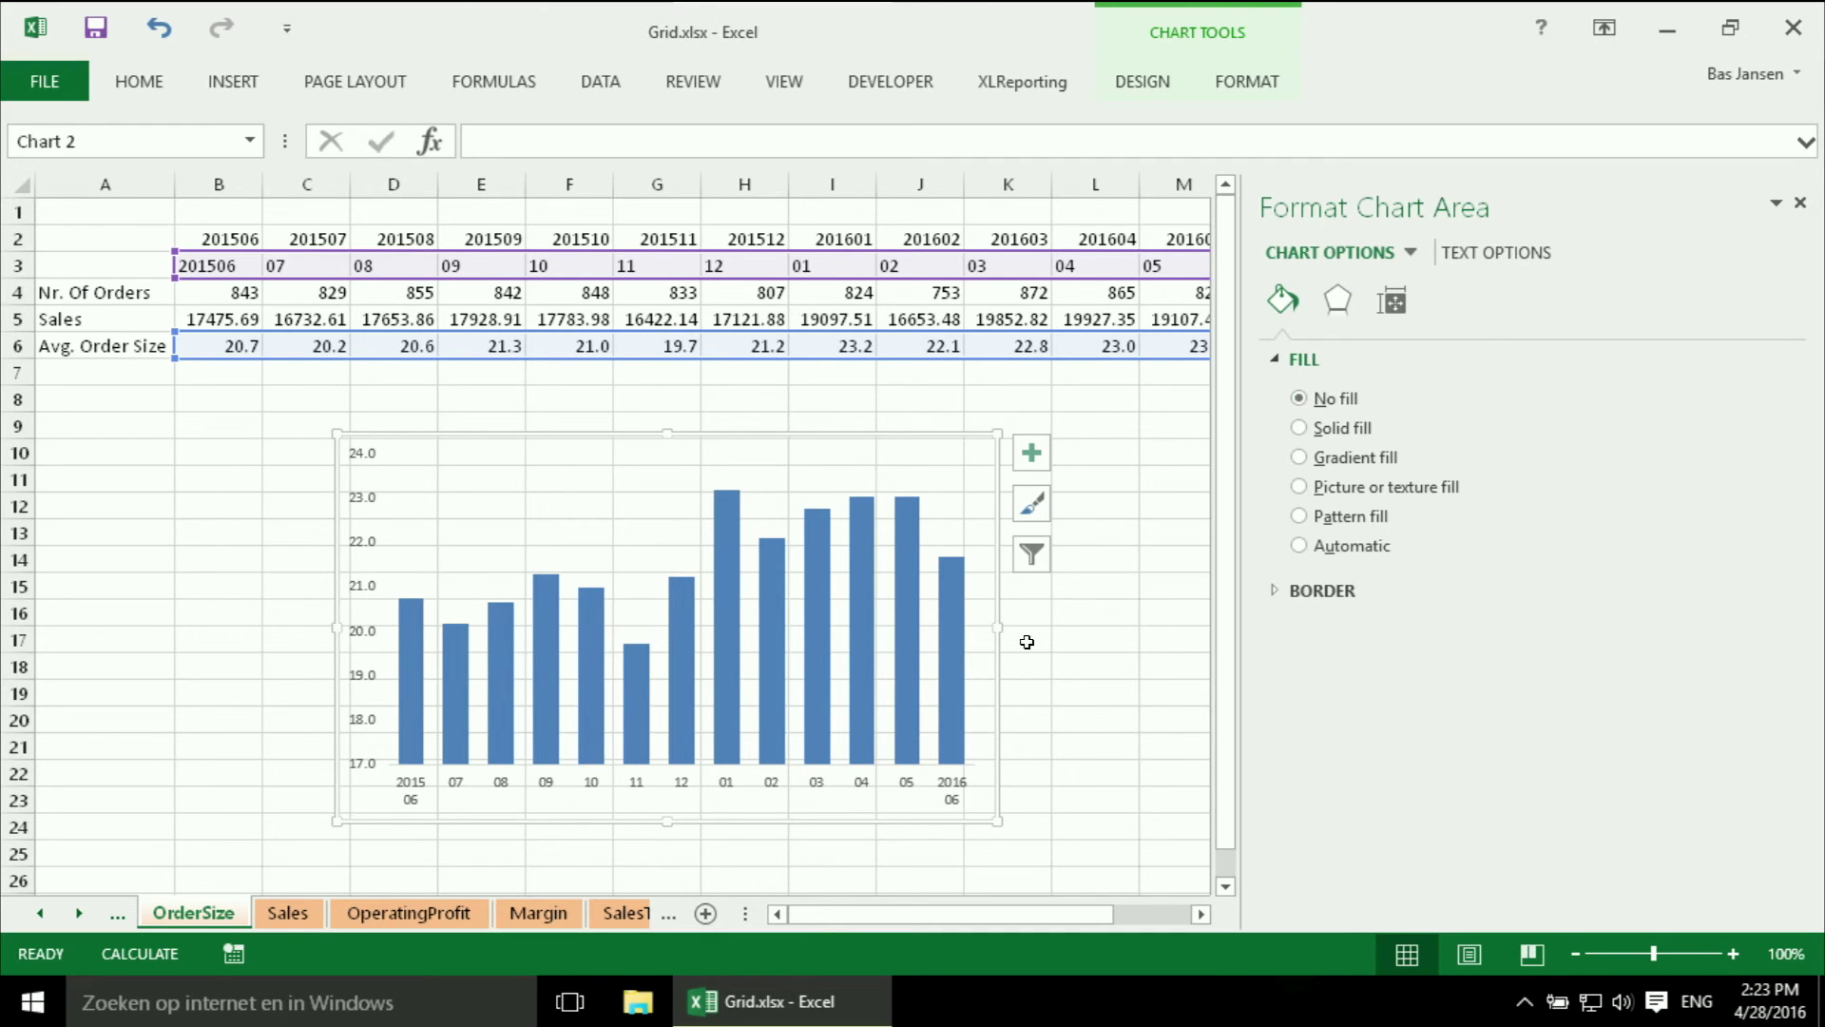
{"action": "left_click", "coordinate": [1275, 592]}
{"action": "left_click", "coordinate": [1300, 632]}
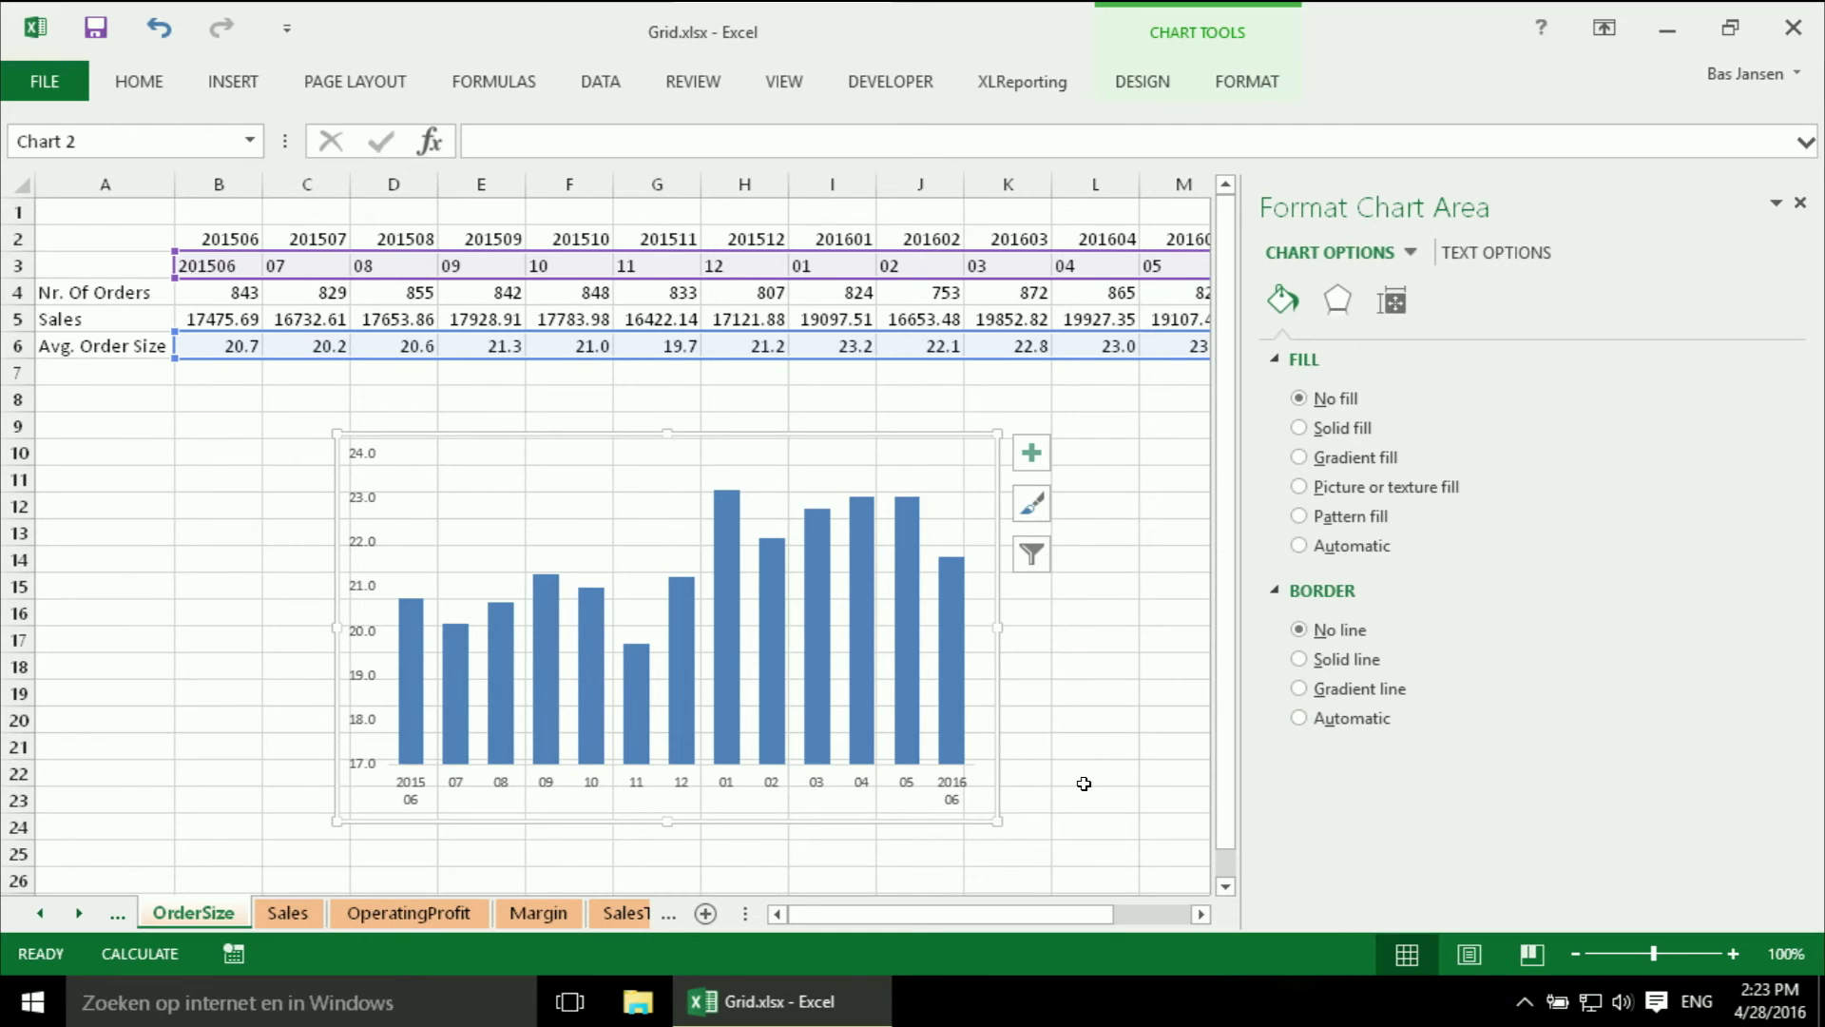
{"action": "key", "text": "super+Tab"}
{"action": "left_click", "coordinate": [1134, 595]}
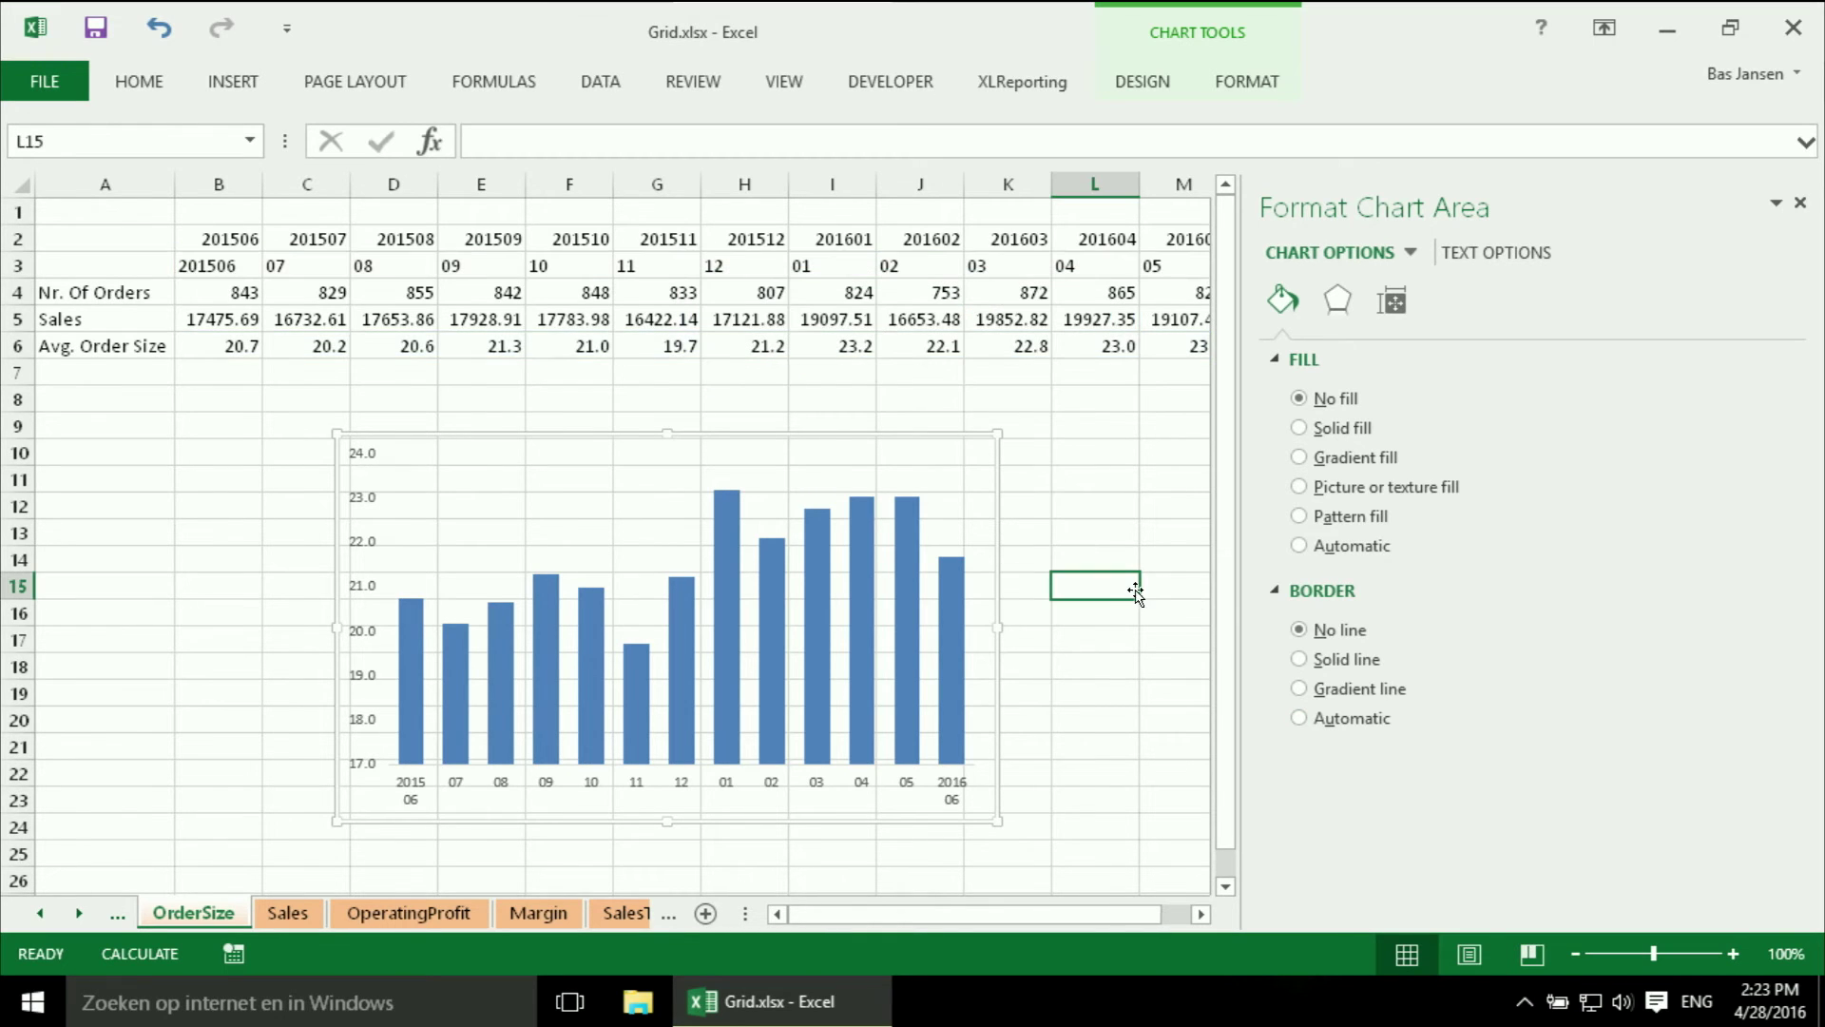
{"action": "left_click", "coordinate": [946, 503]}
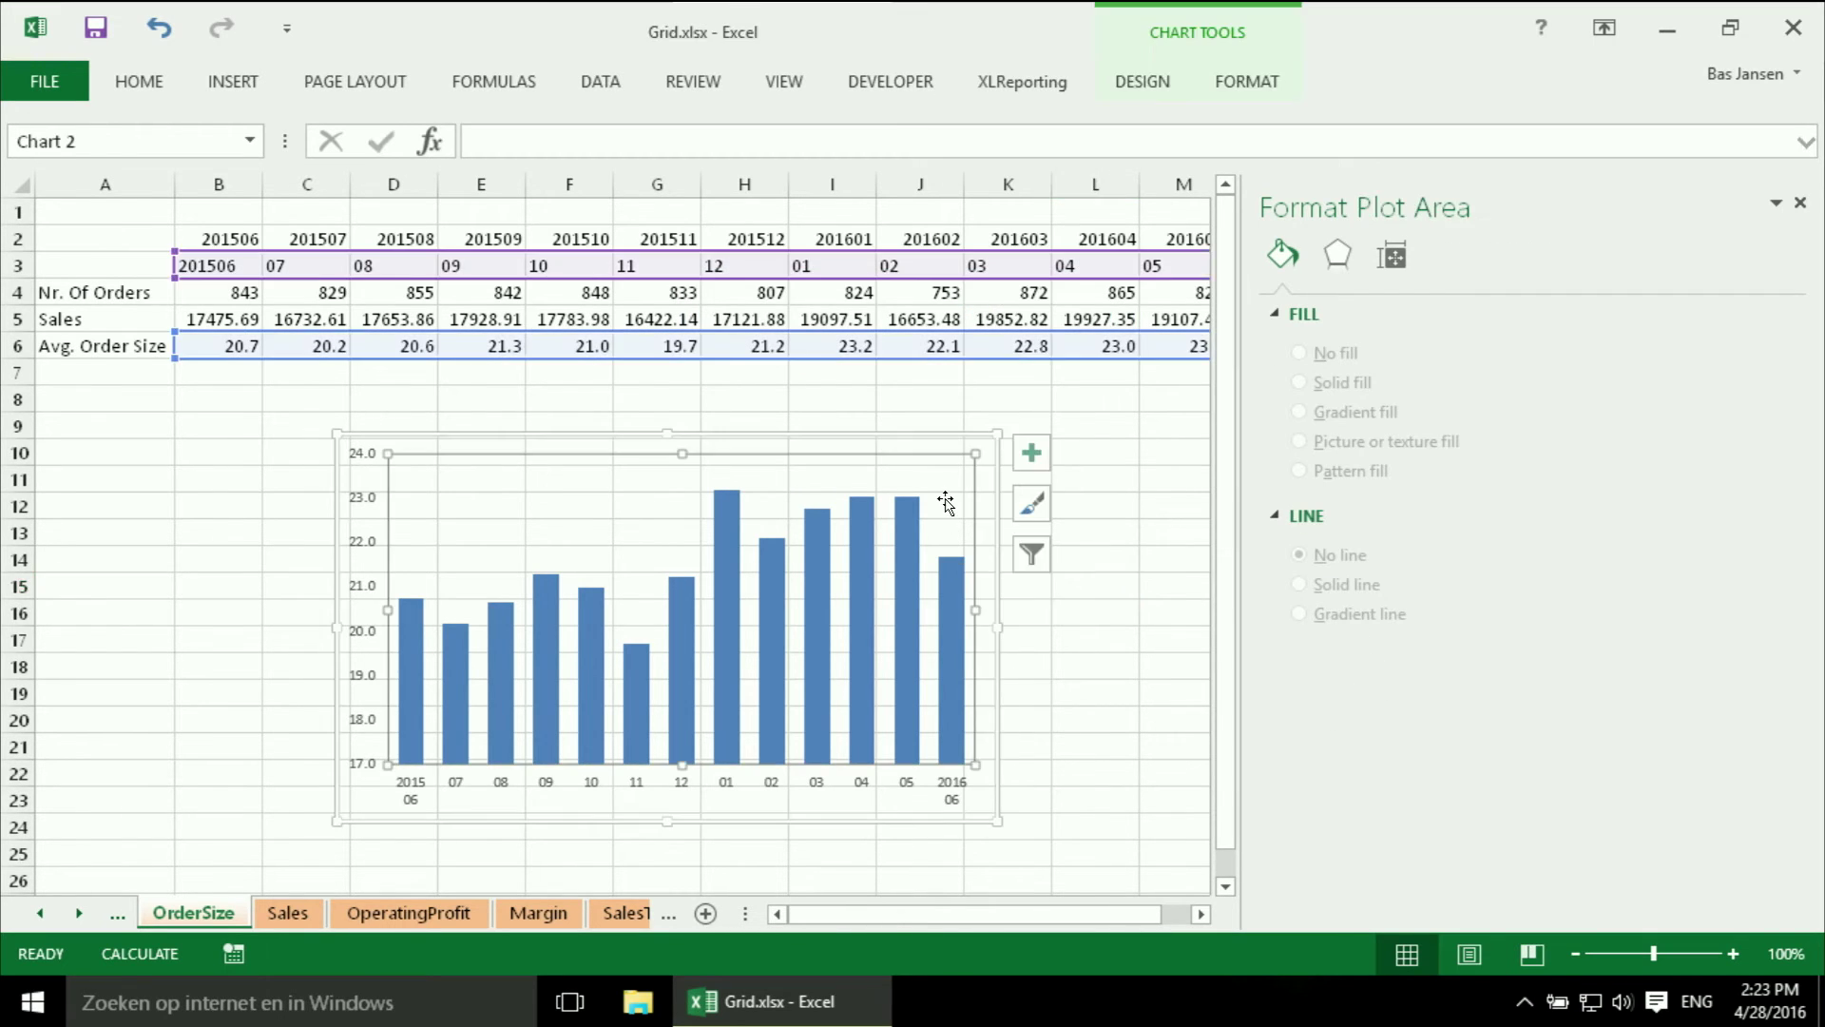
{"action": "left_click", "coordinate": [981, 443]}
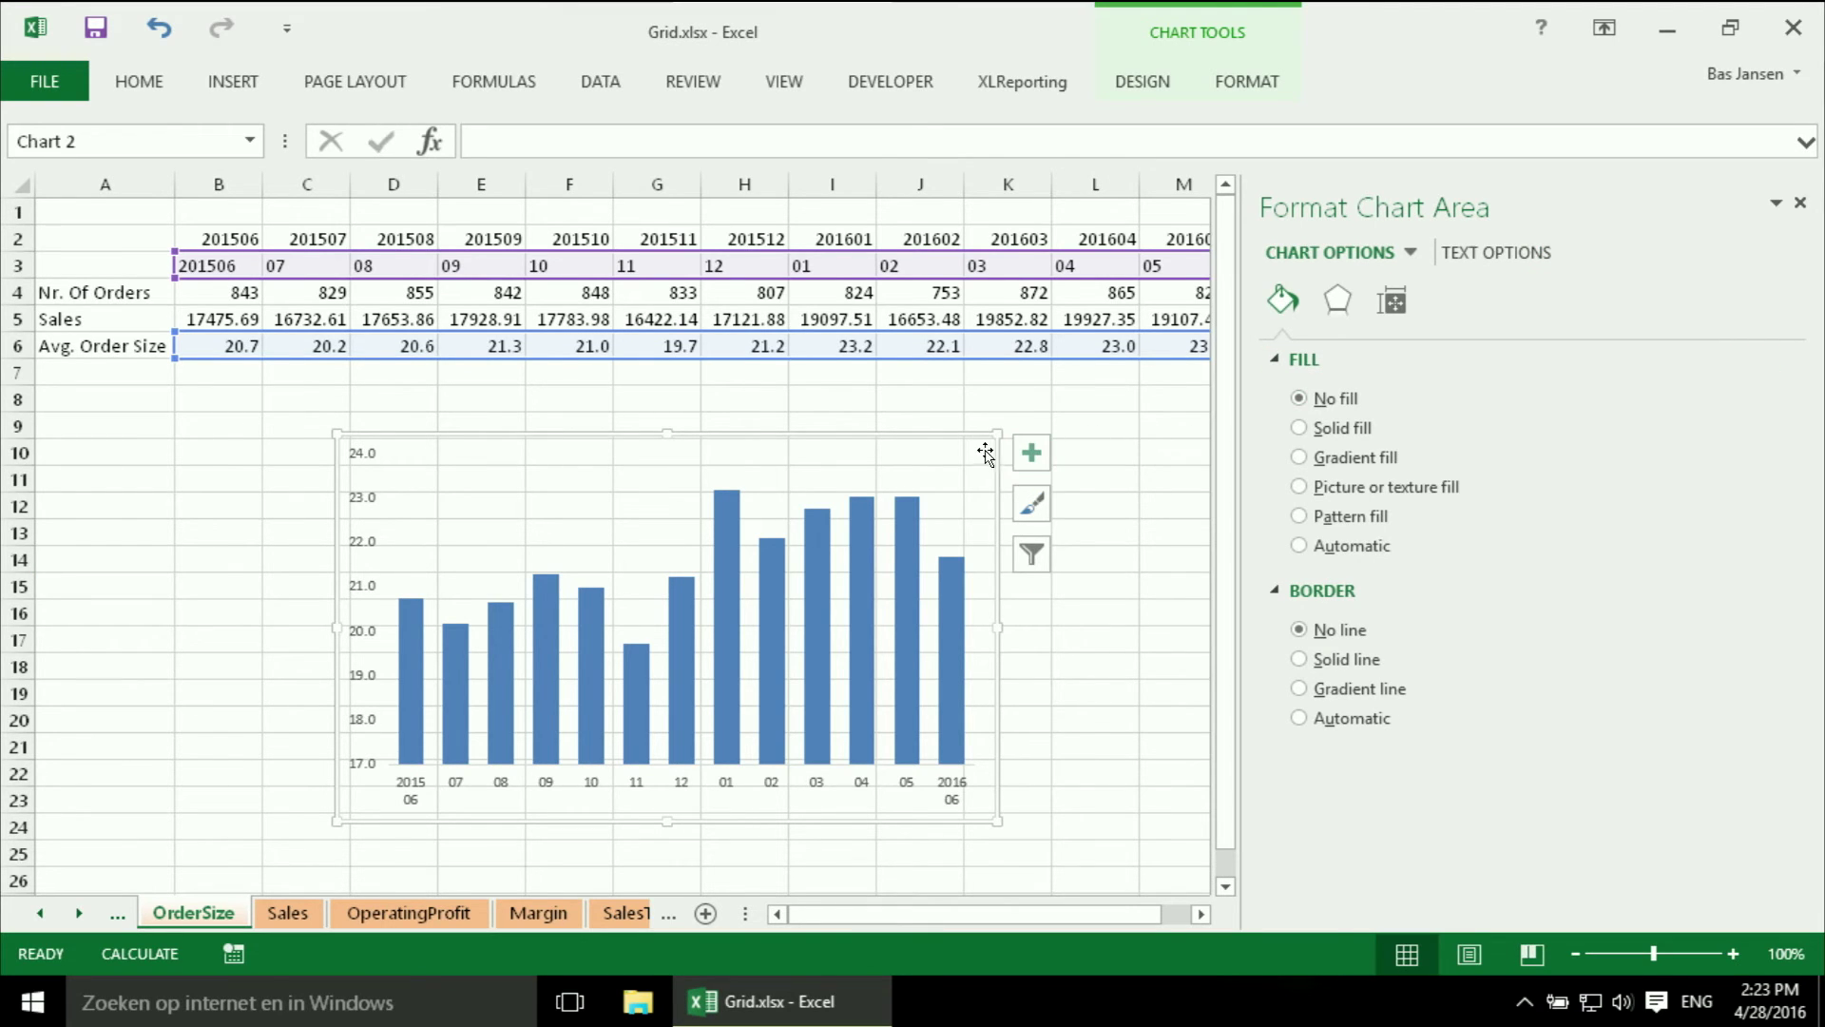
Step: Set the chart's Shape Height to 2.15" and Shape Width to 2.27"
{"action": "left_click", "coordinate": [1245, 93]}
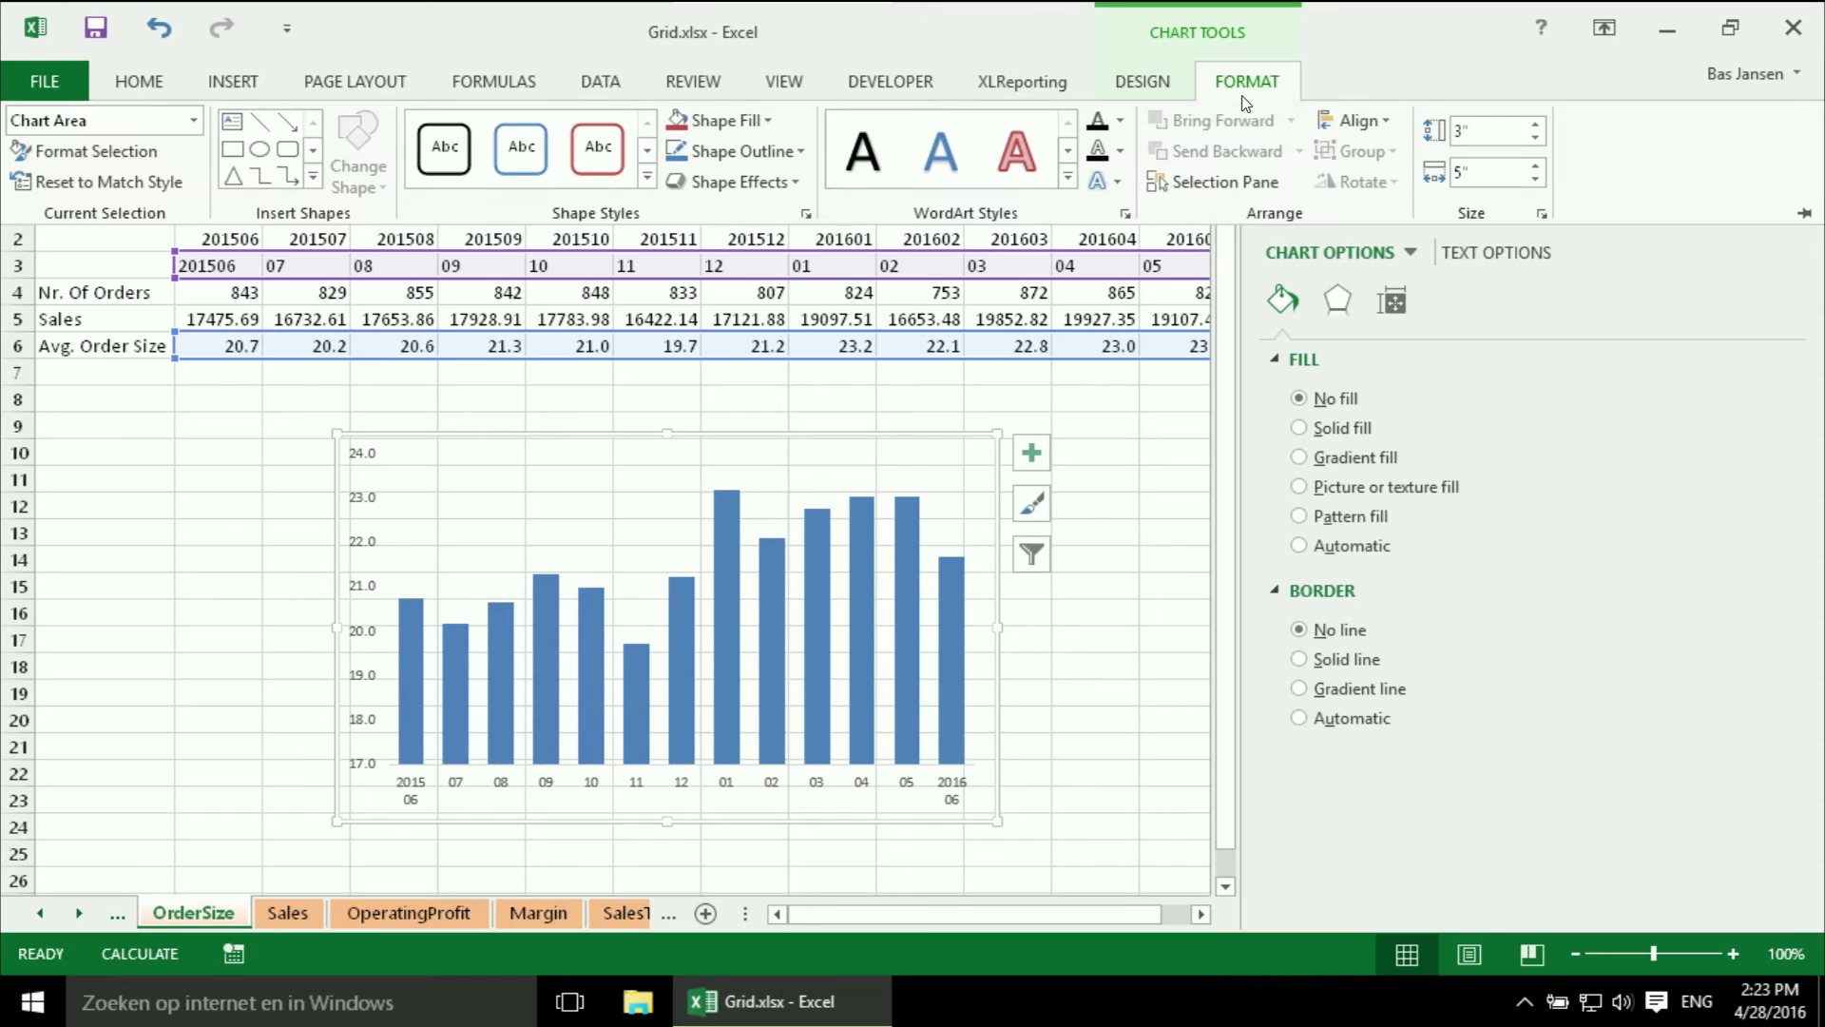
{"action": "left_click", "coordinate": [1478, 132]}
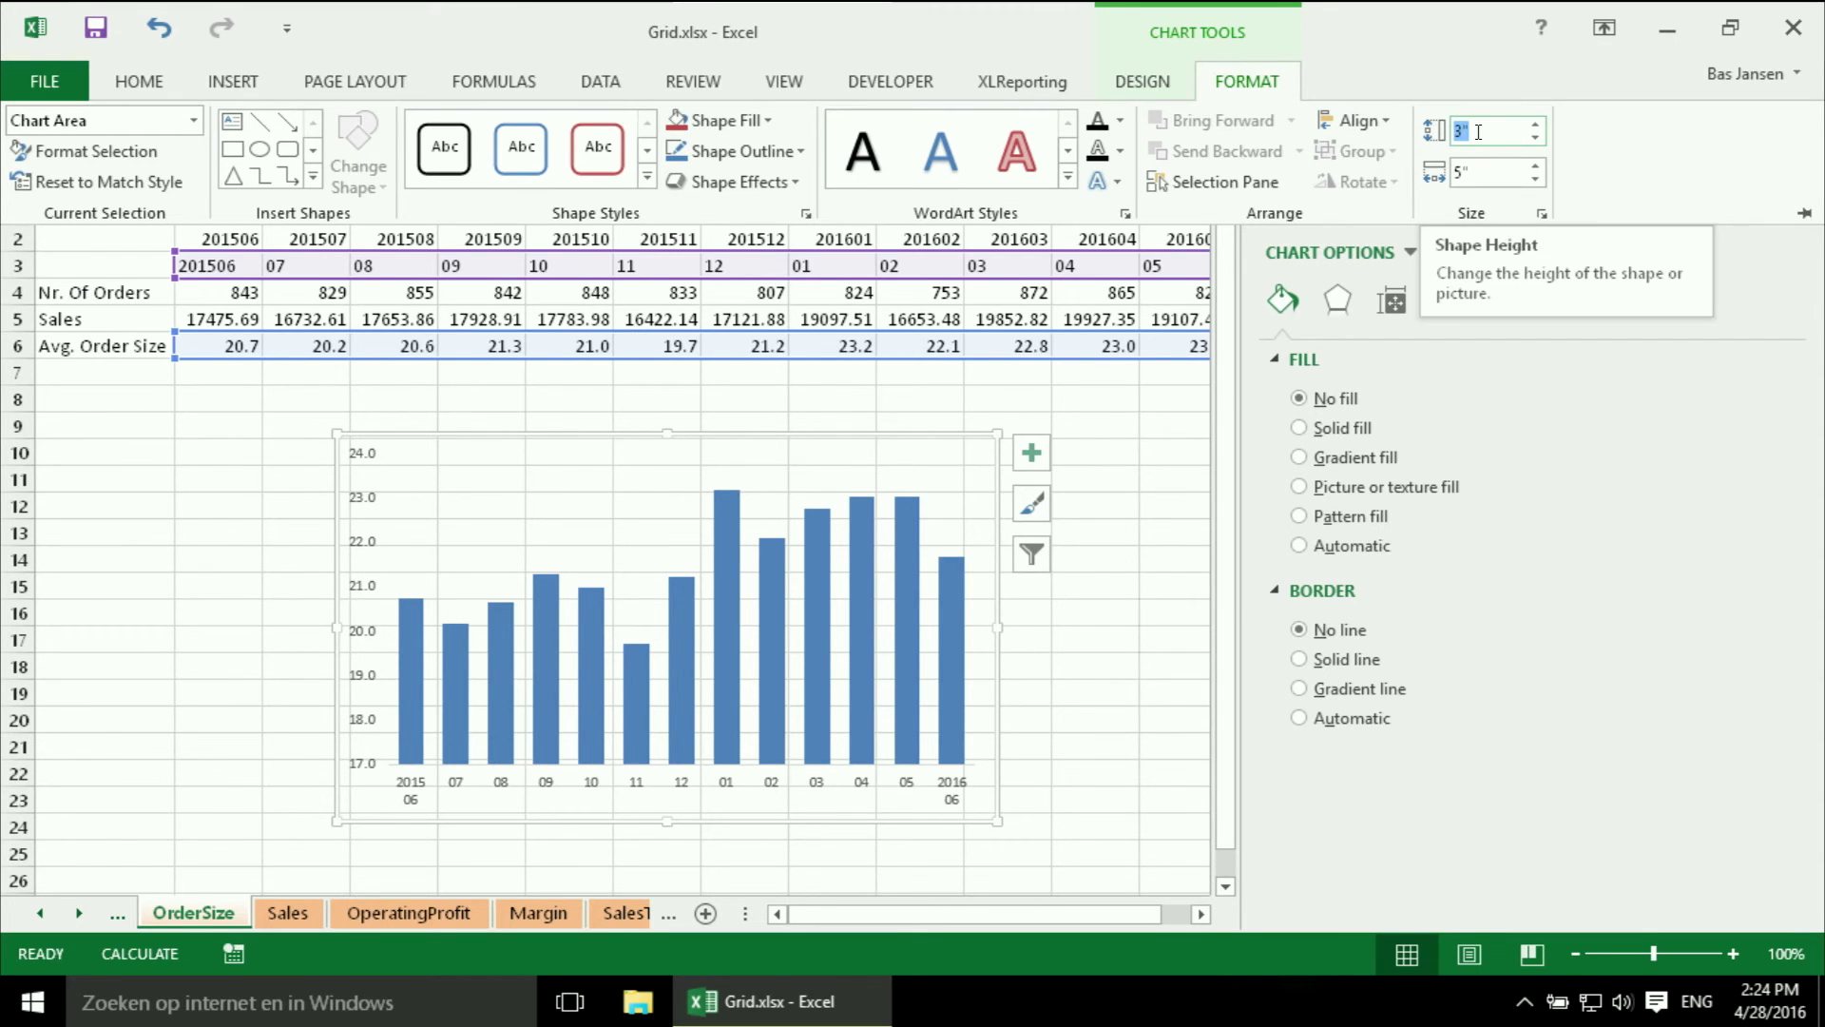
{"action": "type", "text": "2.15"}
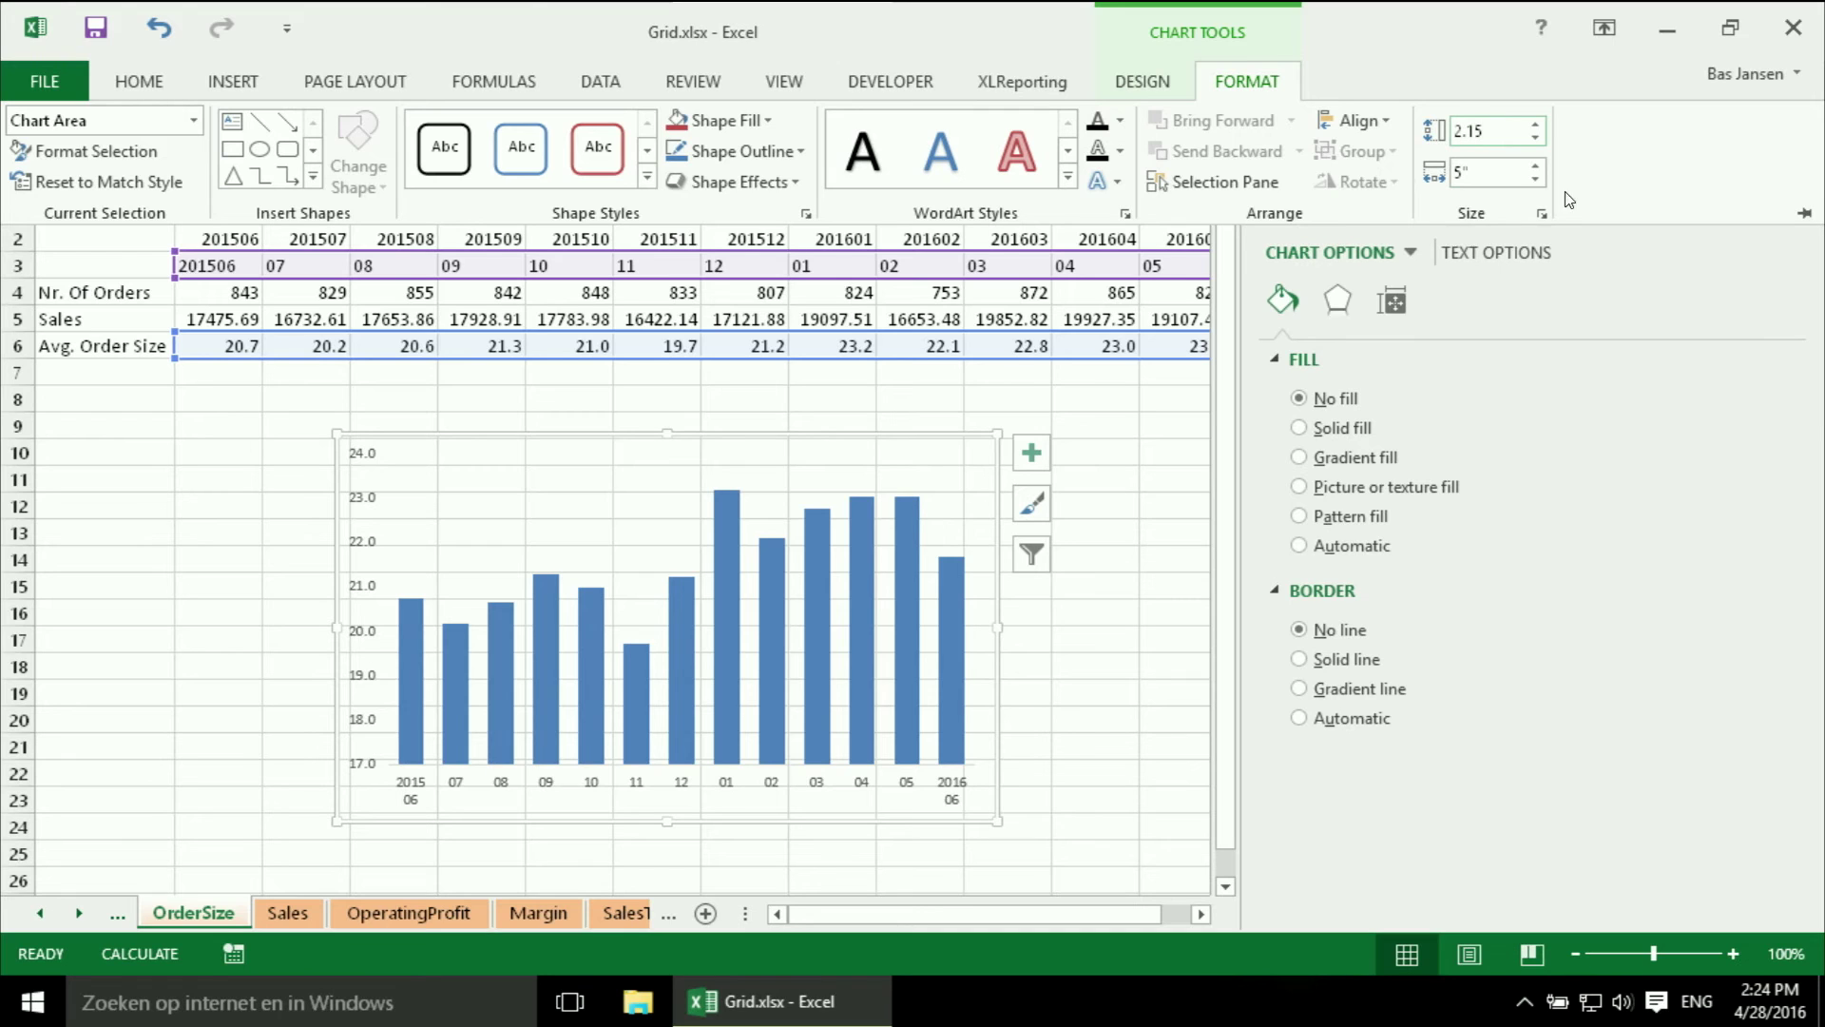
{"action": "left_click", "coordinate": [1481, 174]}
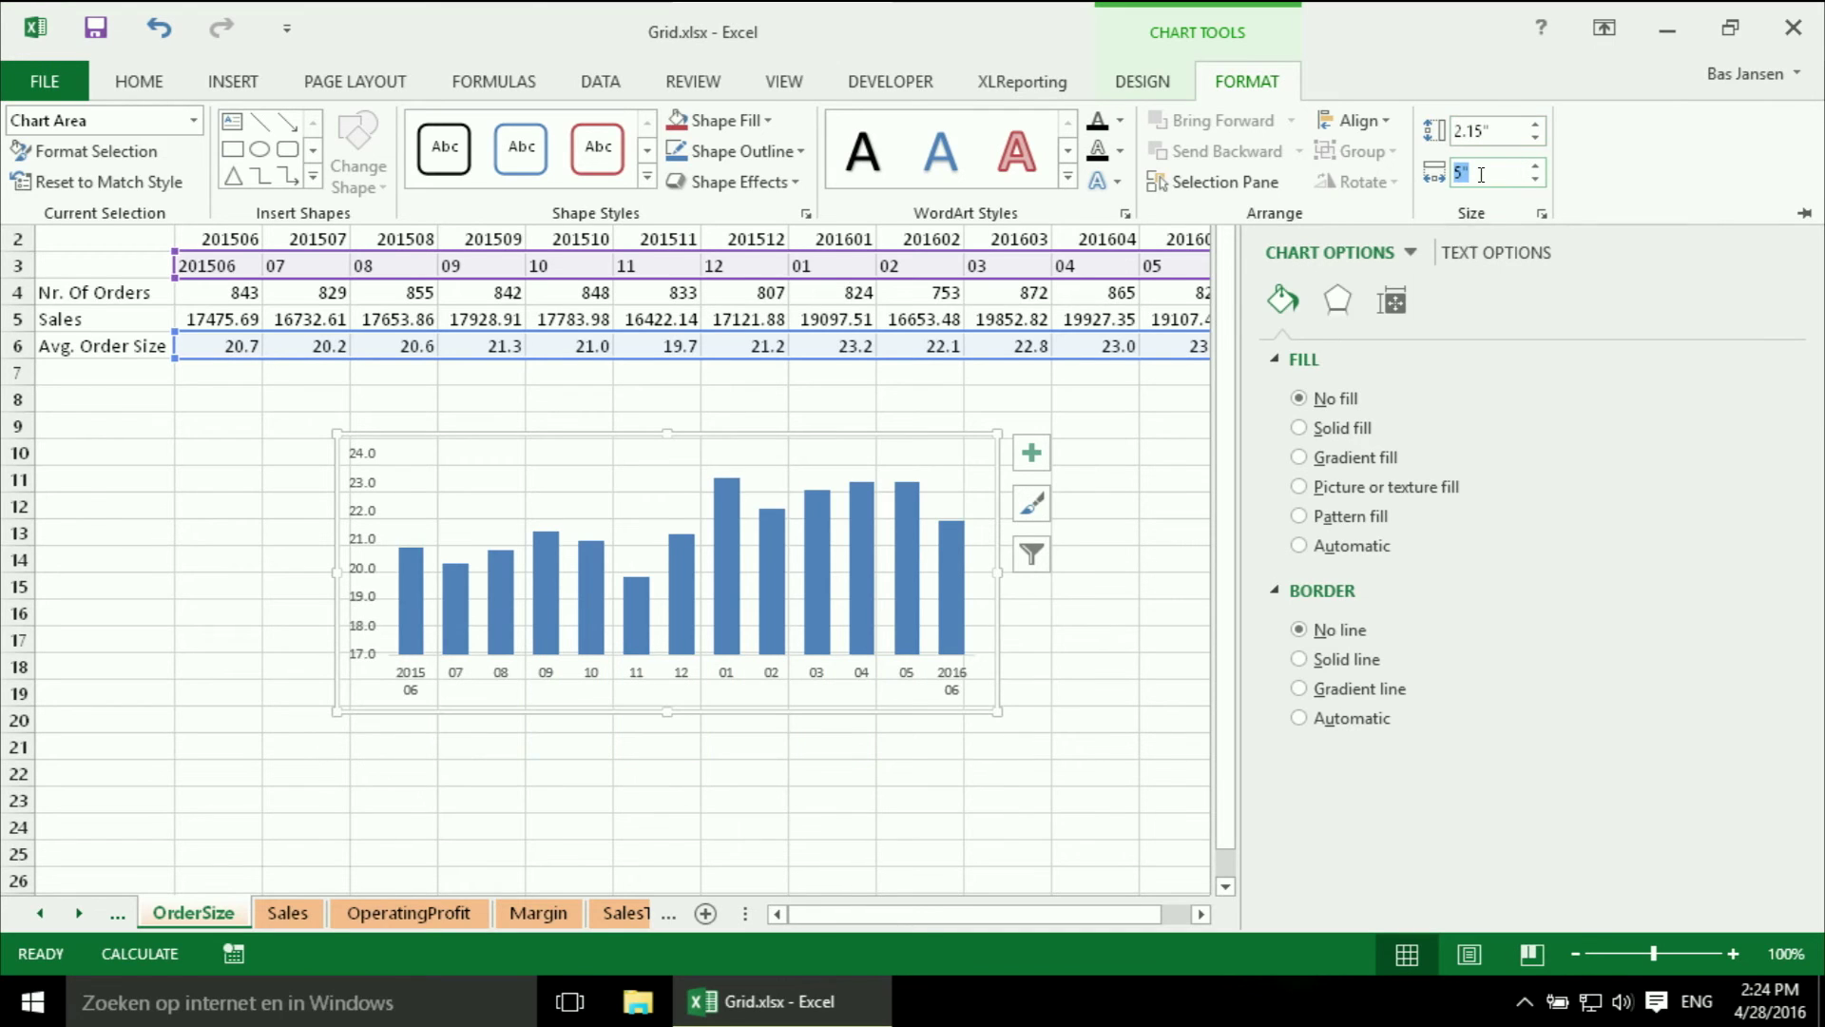
{"action": "type", "text": "2.27"}
{"action": "key", "text": "Return"}
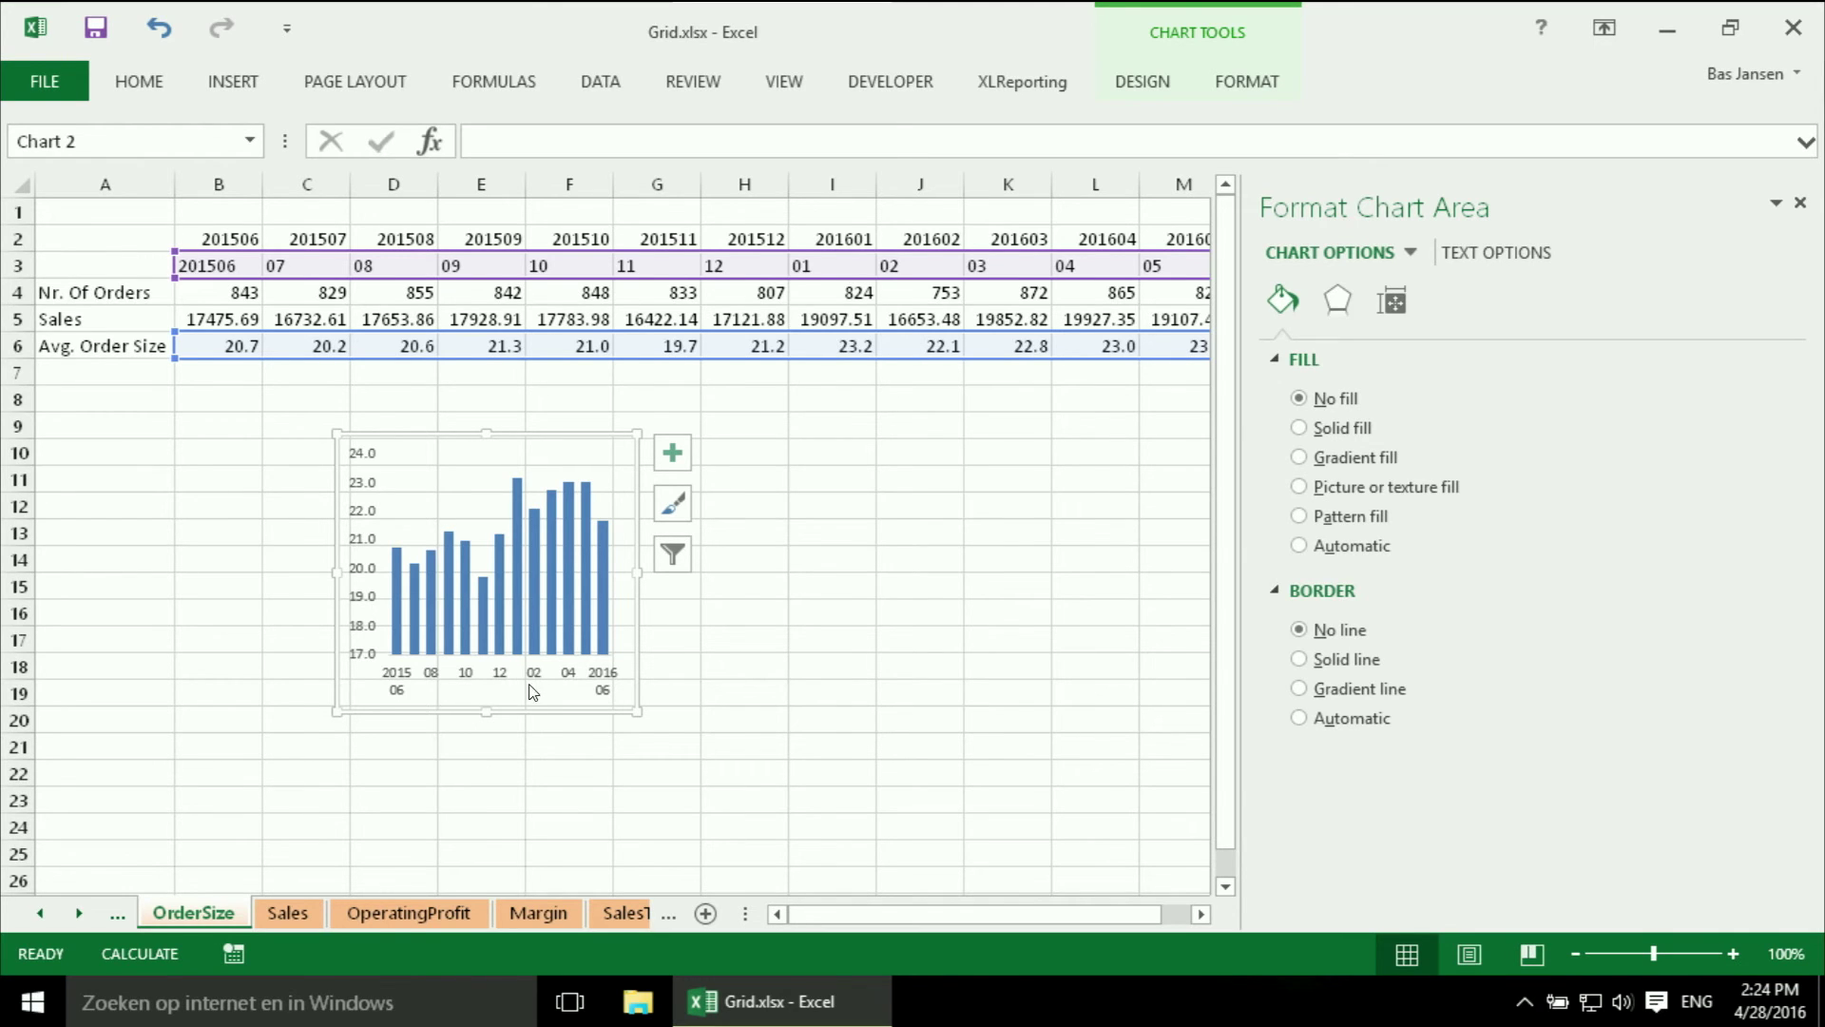
Step: Set the month axis label interval unit to 3 so every third month shows
{"action": "left_click", "coordinate": [433, 678]}
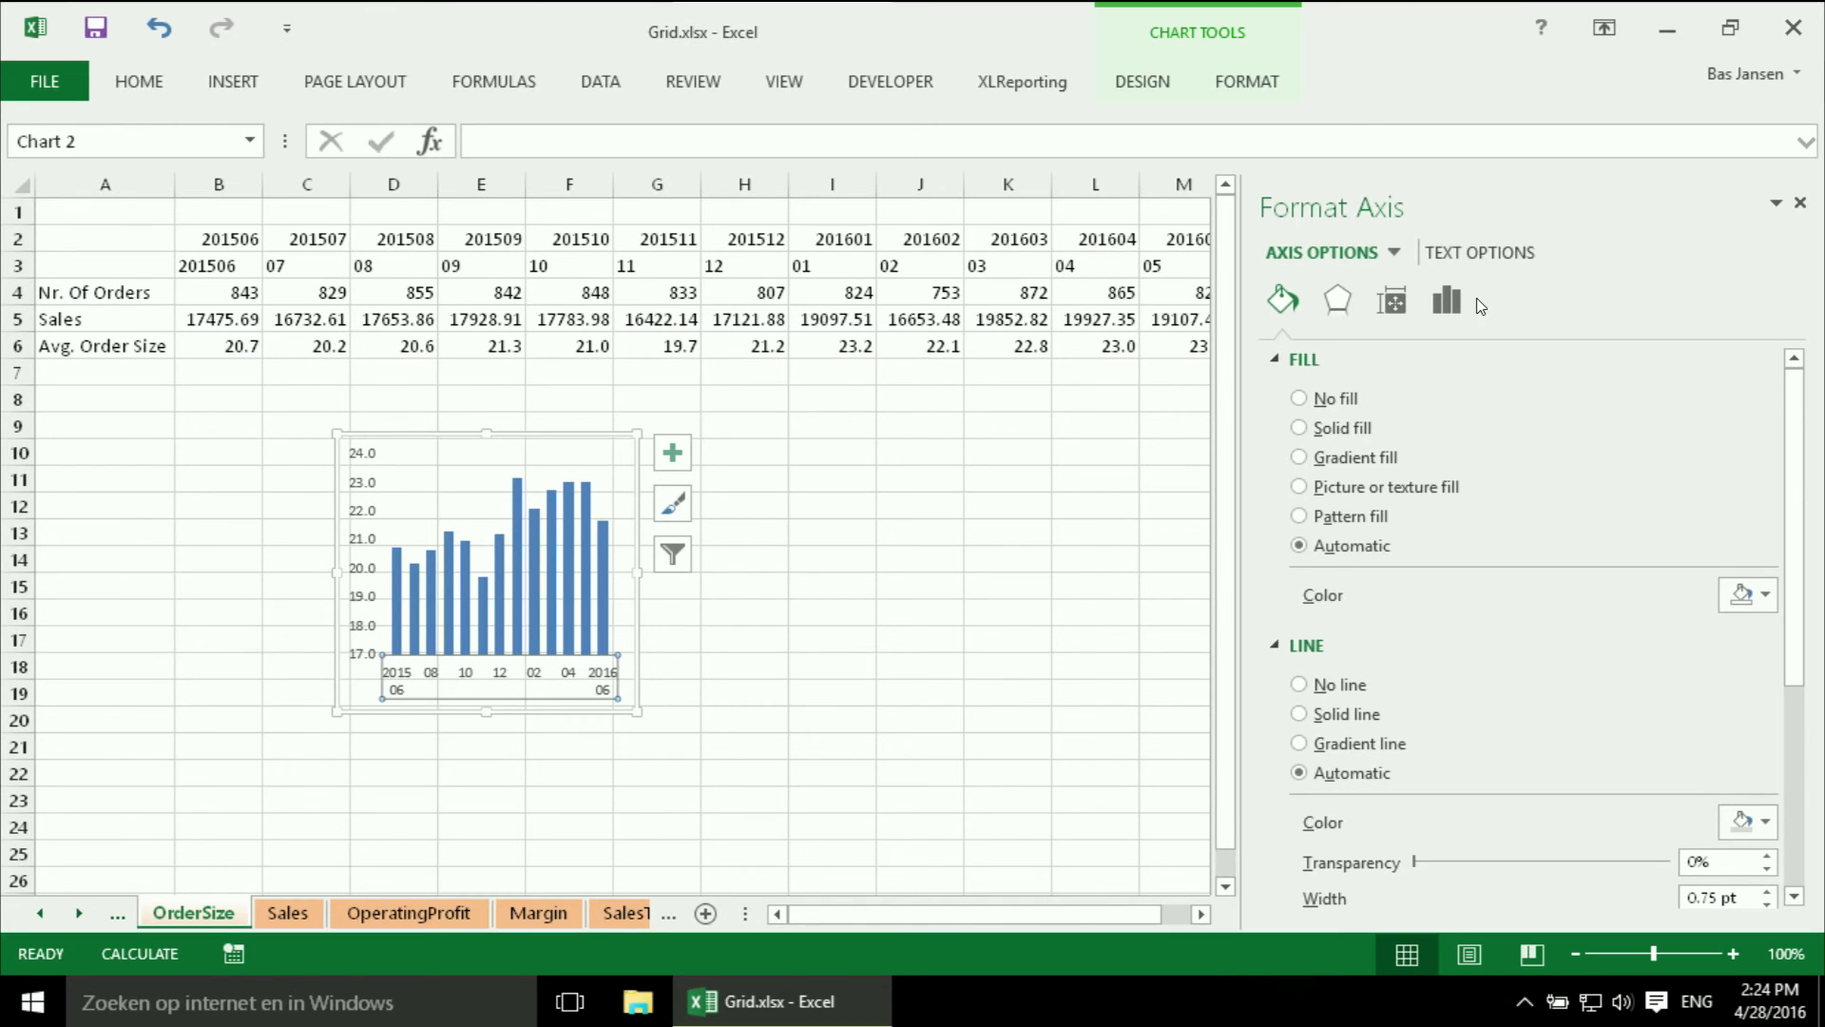
{"action": "left_click", "coordinate": [1448, 306]}
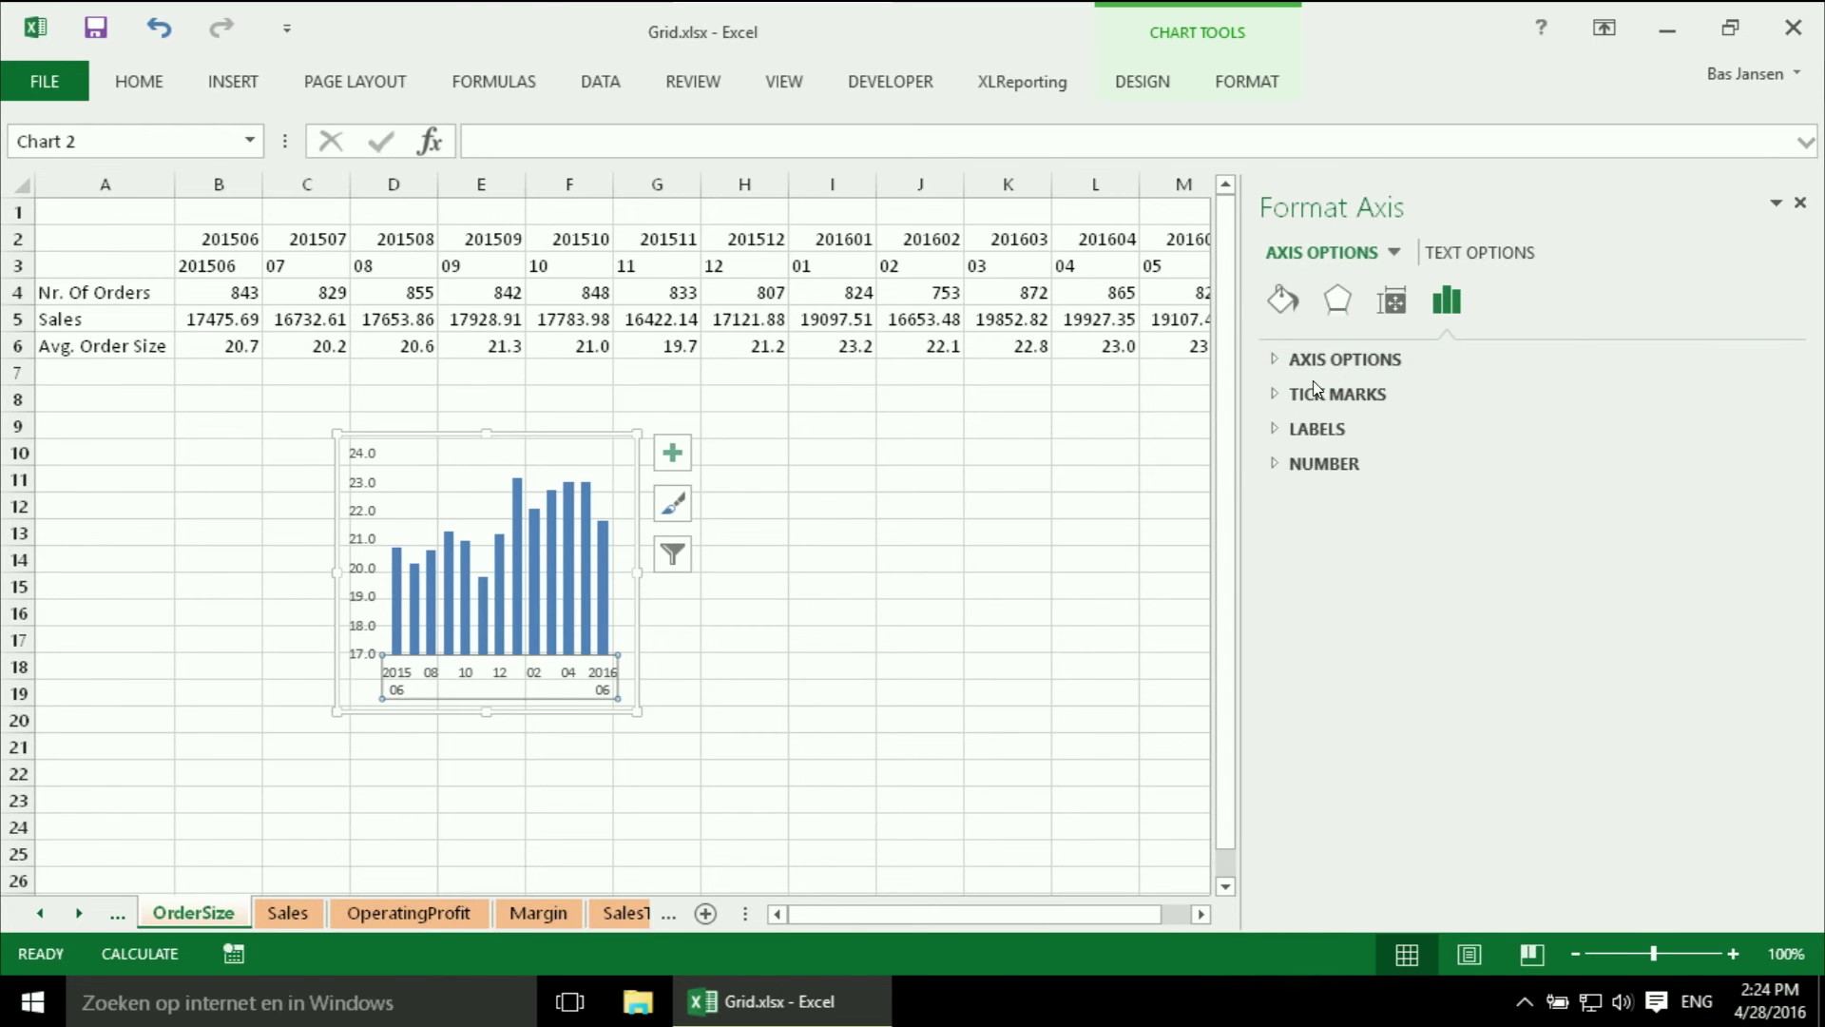
{"action": "left_click", "coordinate": [1277, 430]}
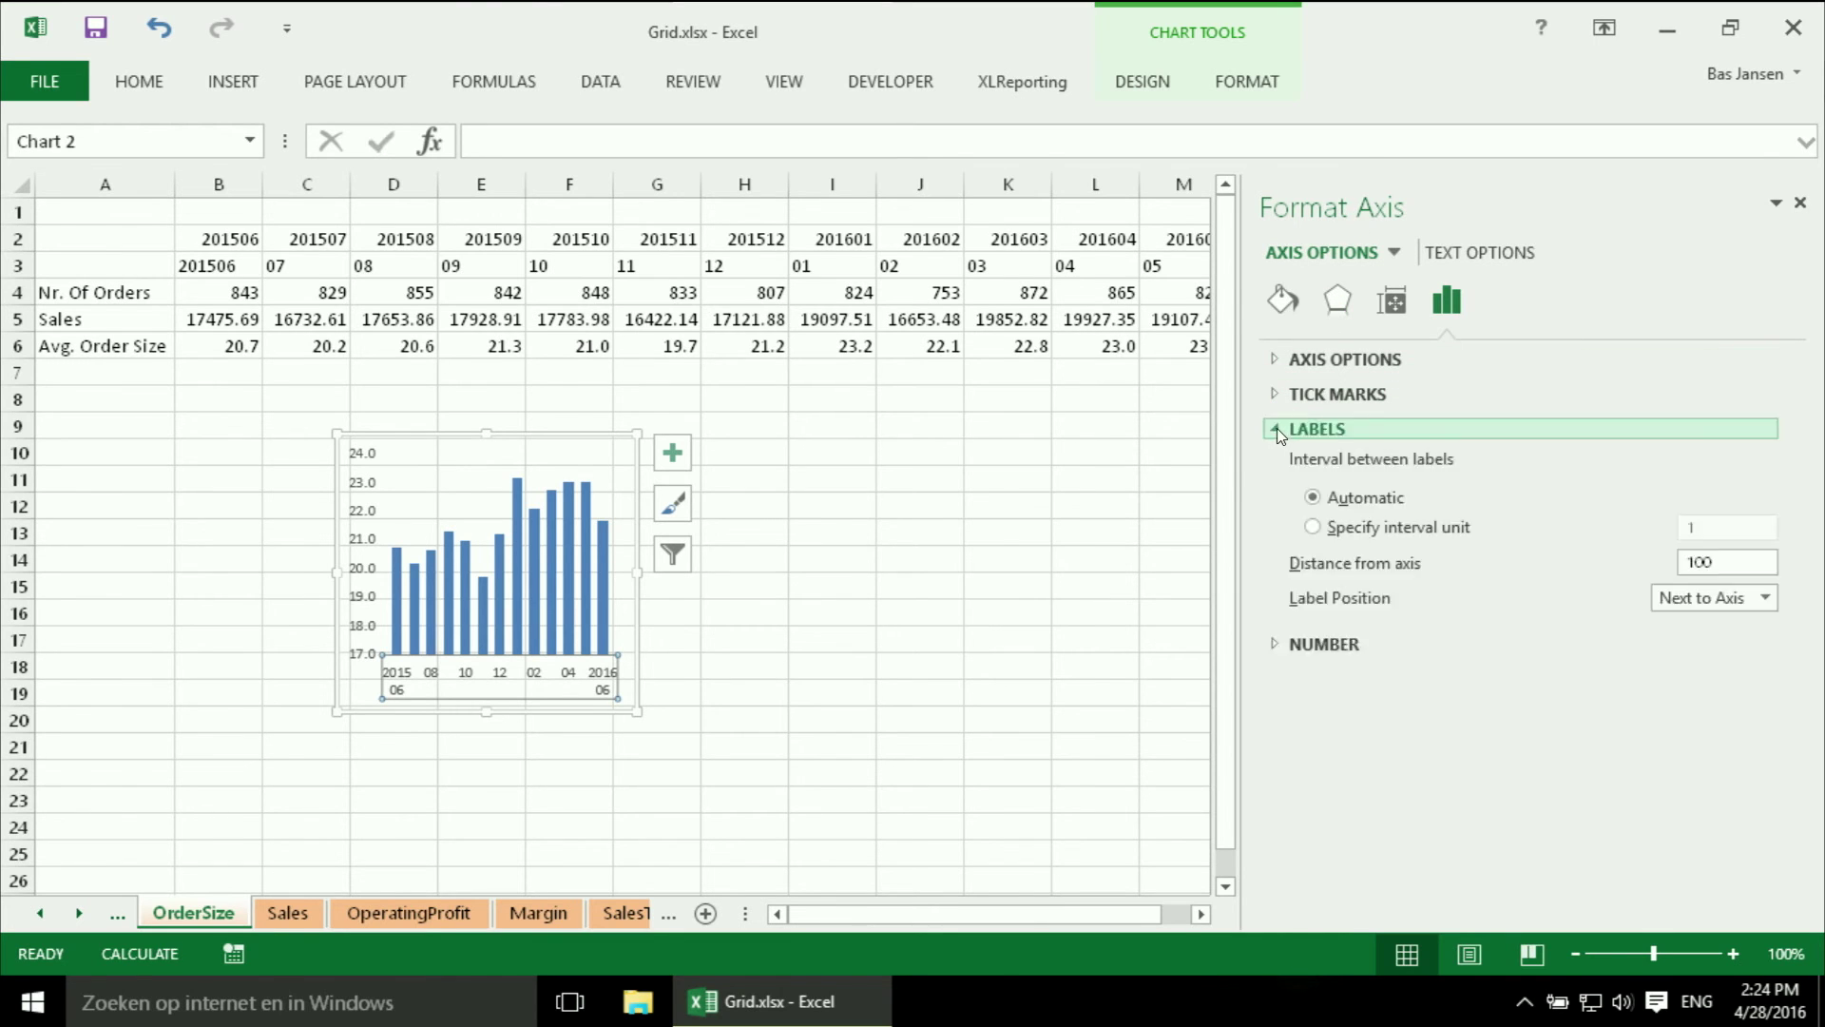
{"action": "left_click", "coordinate": [1320, 529]}
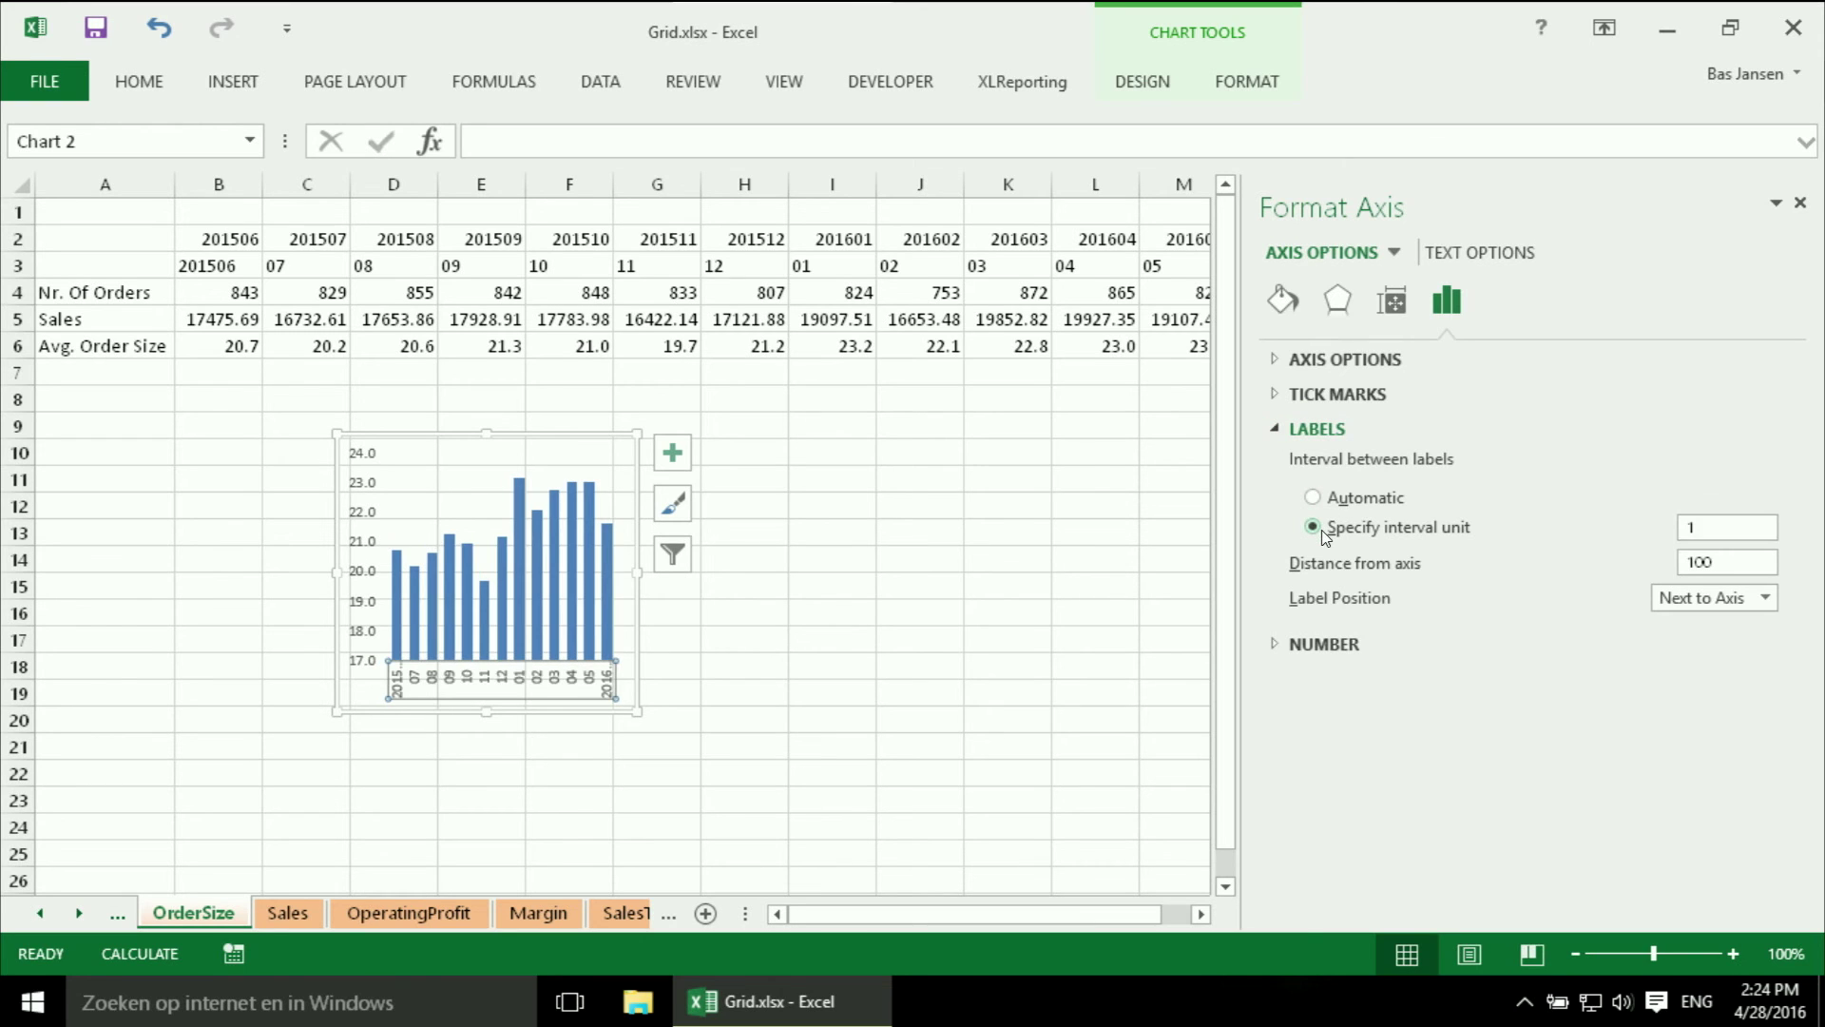
{"action": "left_click", "coordinate": [1713, 525]}
{"action": "left_click", "coordinate": [962, 704]}
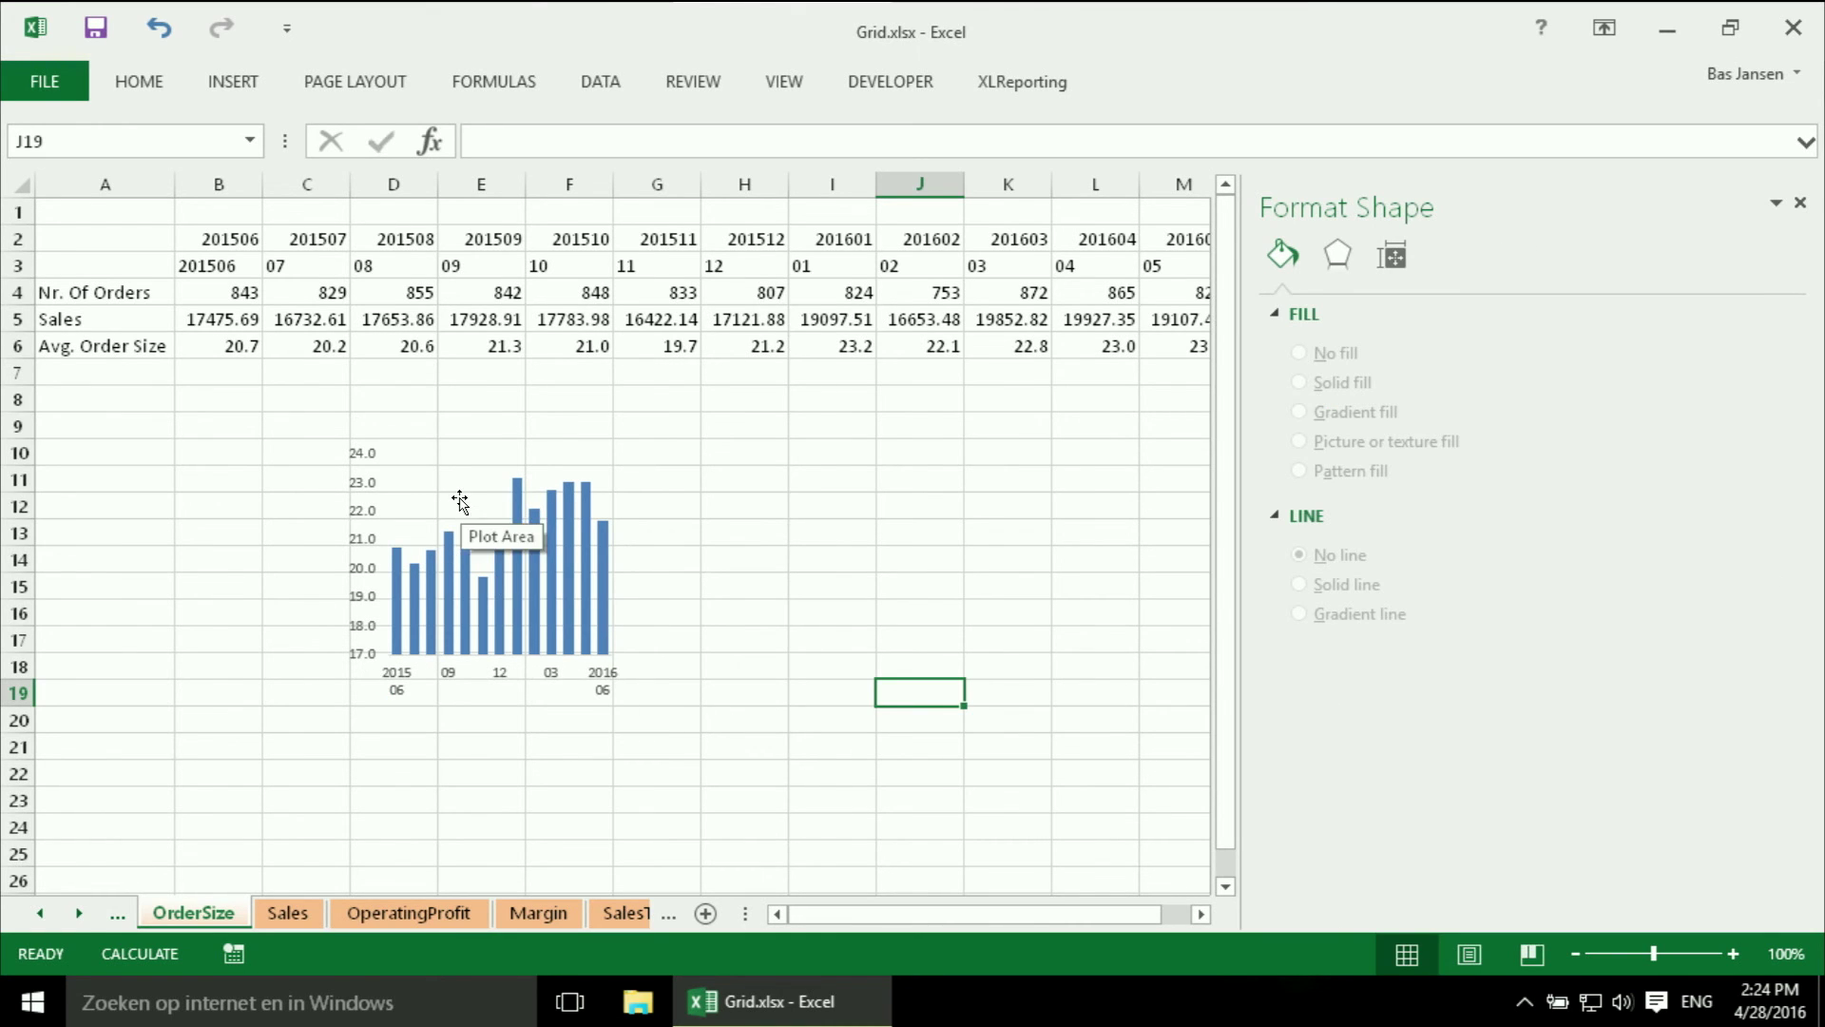
Step: Select the whole chart area and cut it from the OrderSize sheet
{"action": "left_click", "coordinate": [449, 466]}
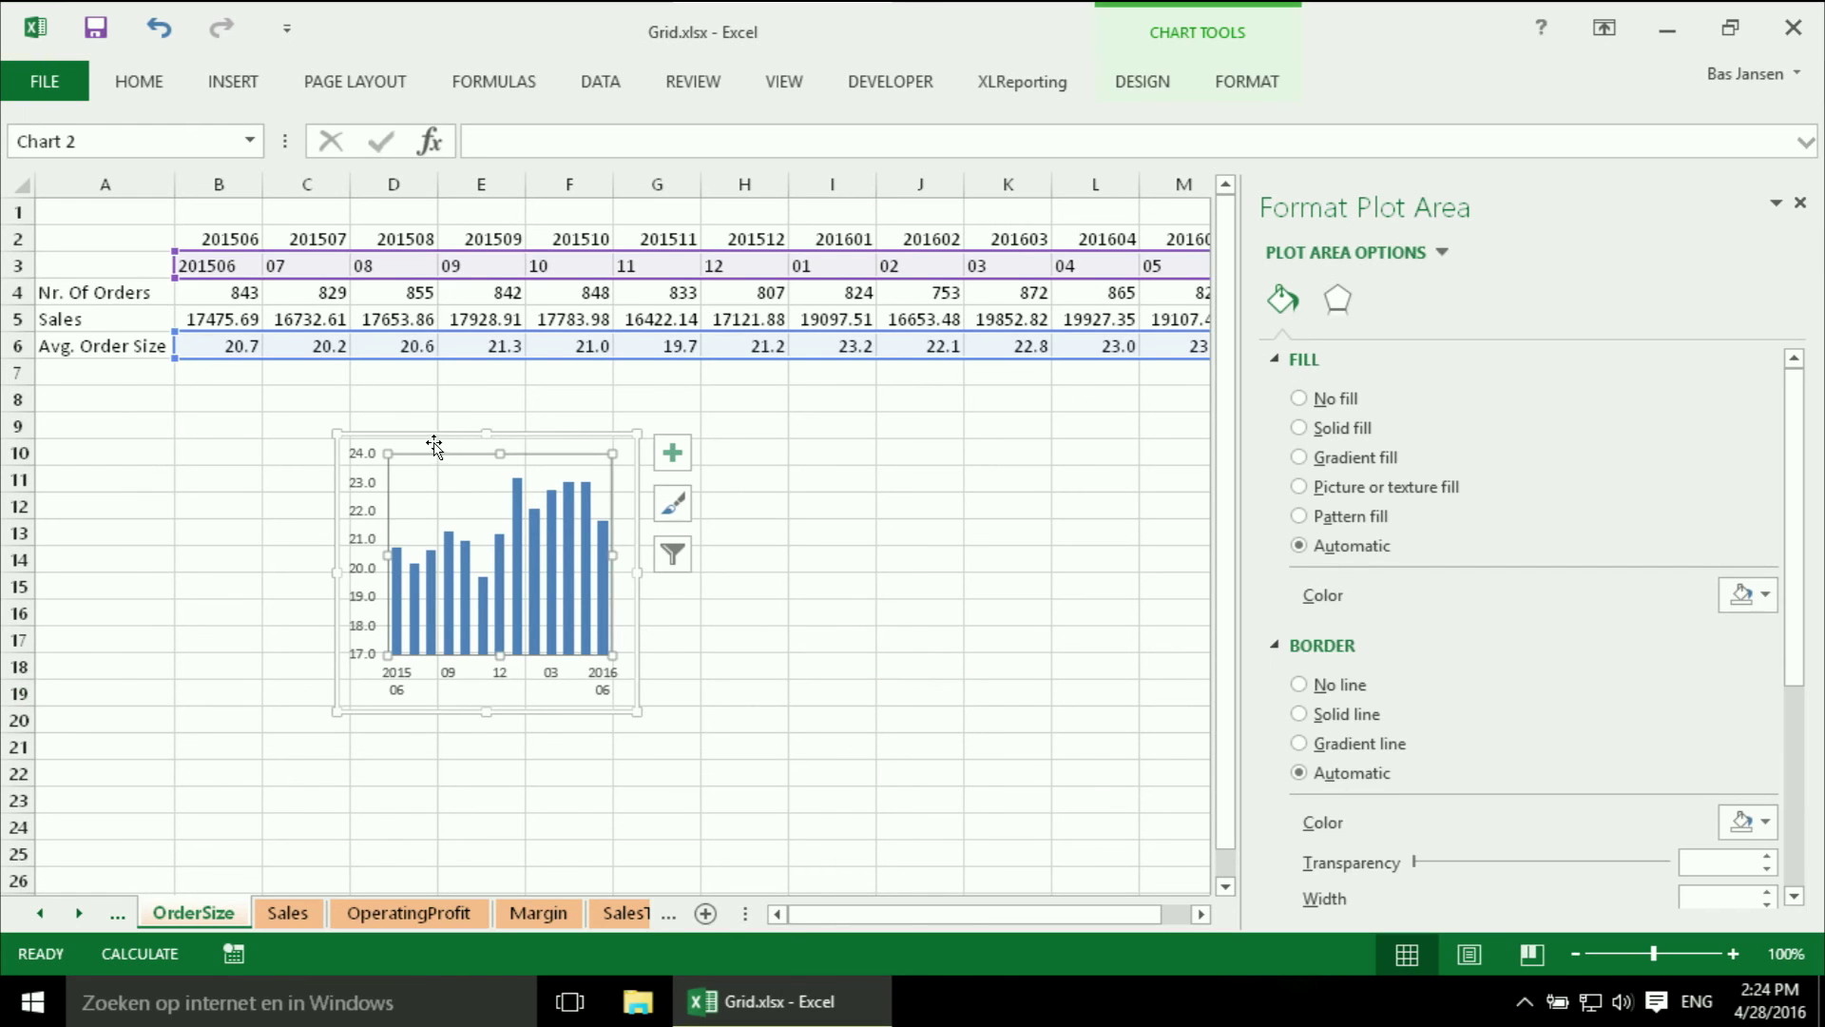
{"action": "left_click", "coordinate": [433, 440]}
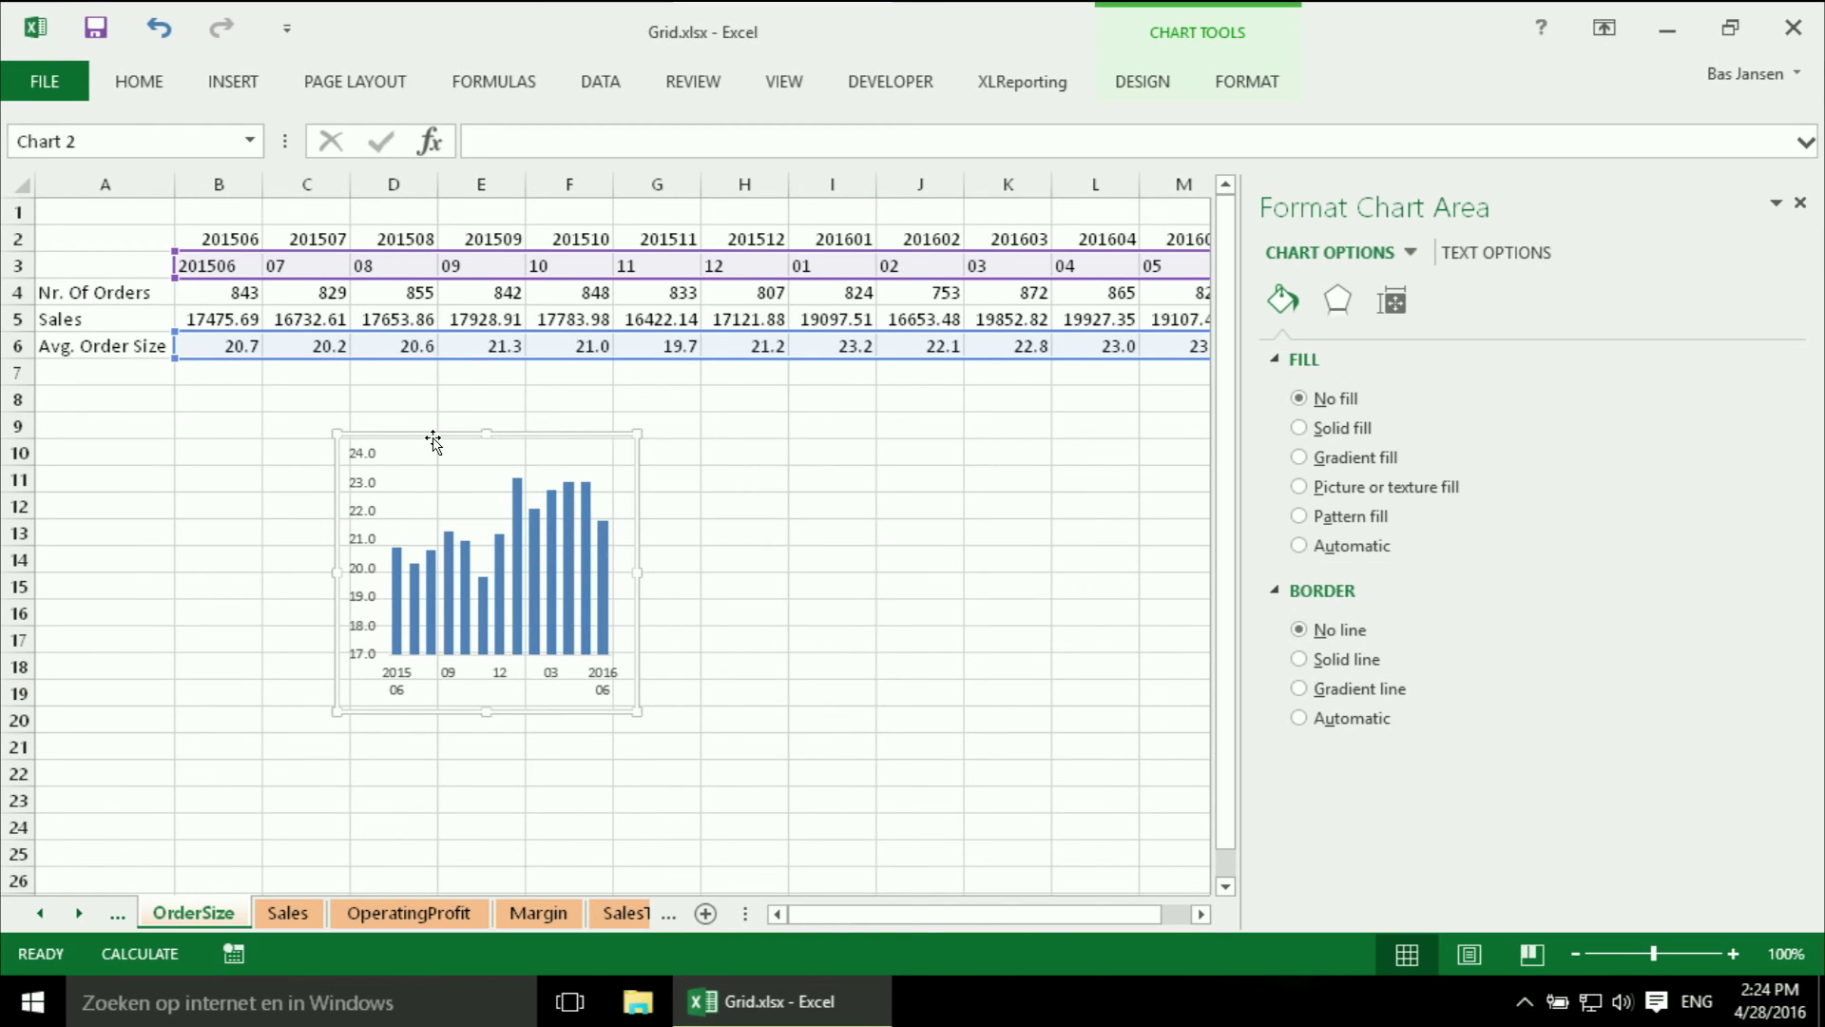
{"action": "key", "text": "Delete"}
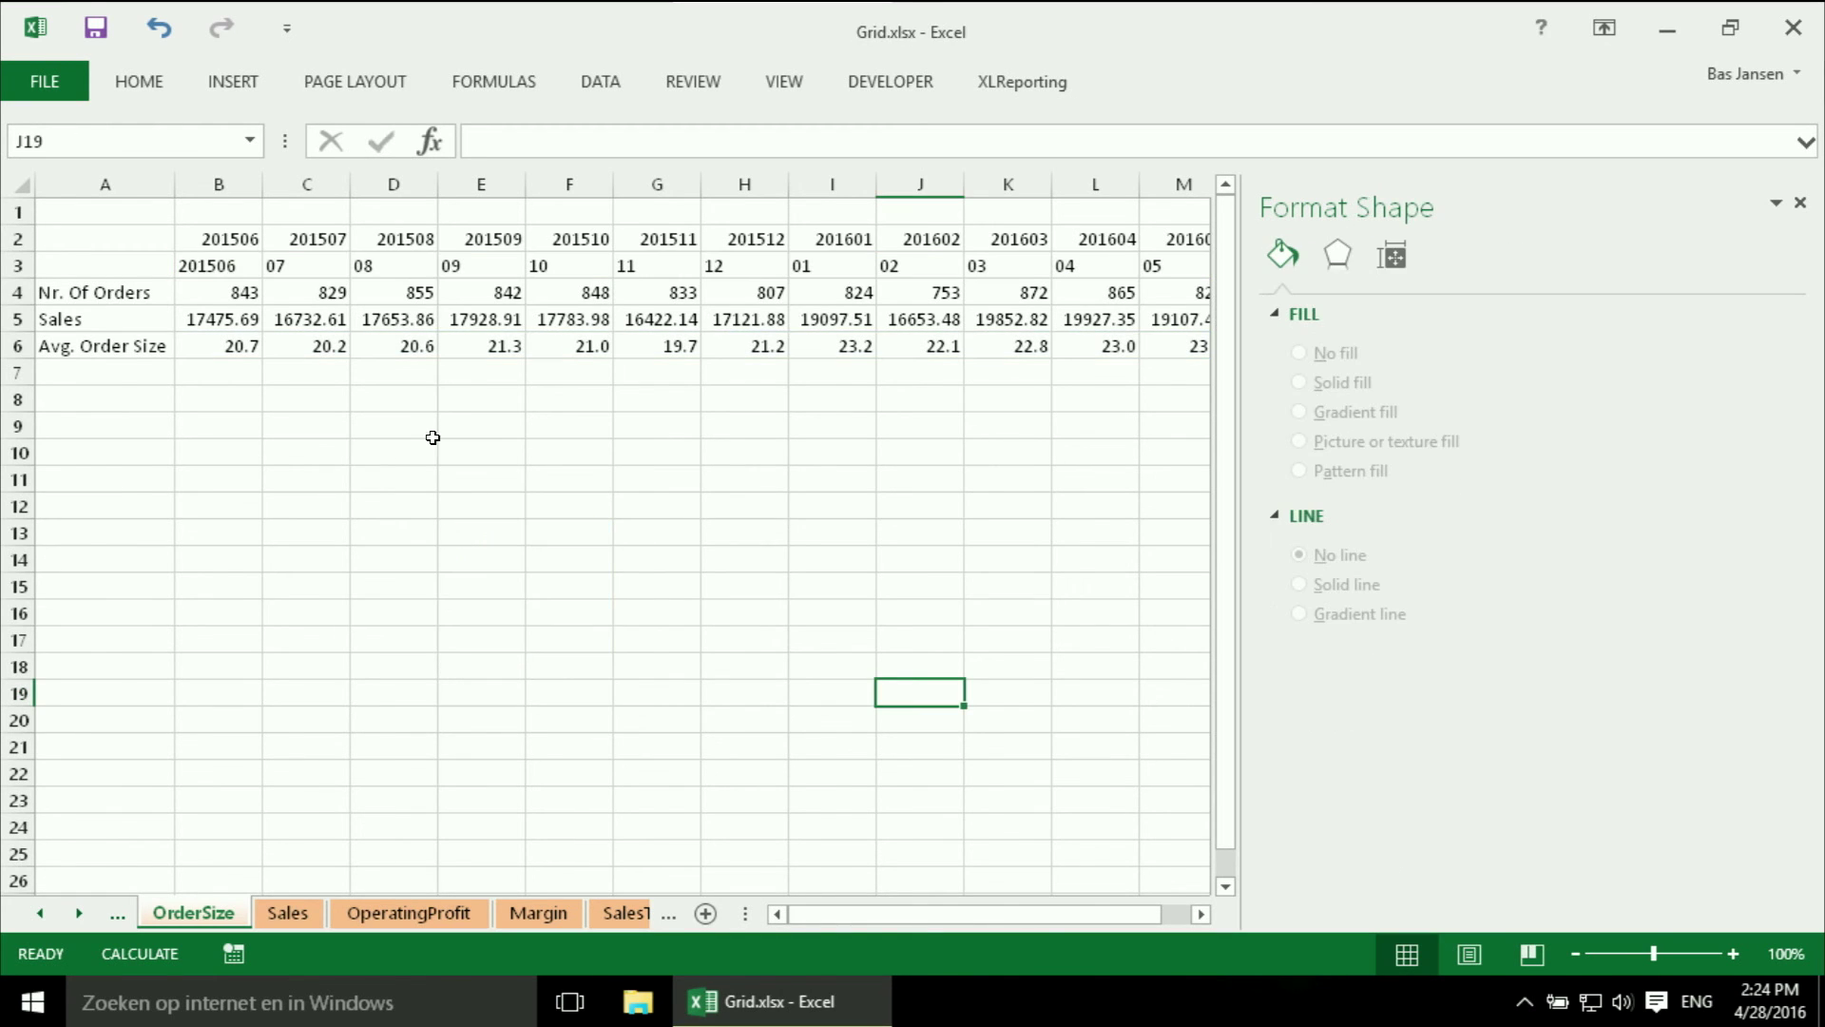
Step: Activate the Dashboard sheet and paste the chart at cell V8
{"action": "right_click", "coordinate": [68, 915]}
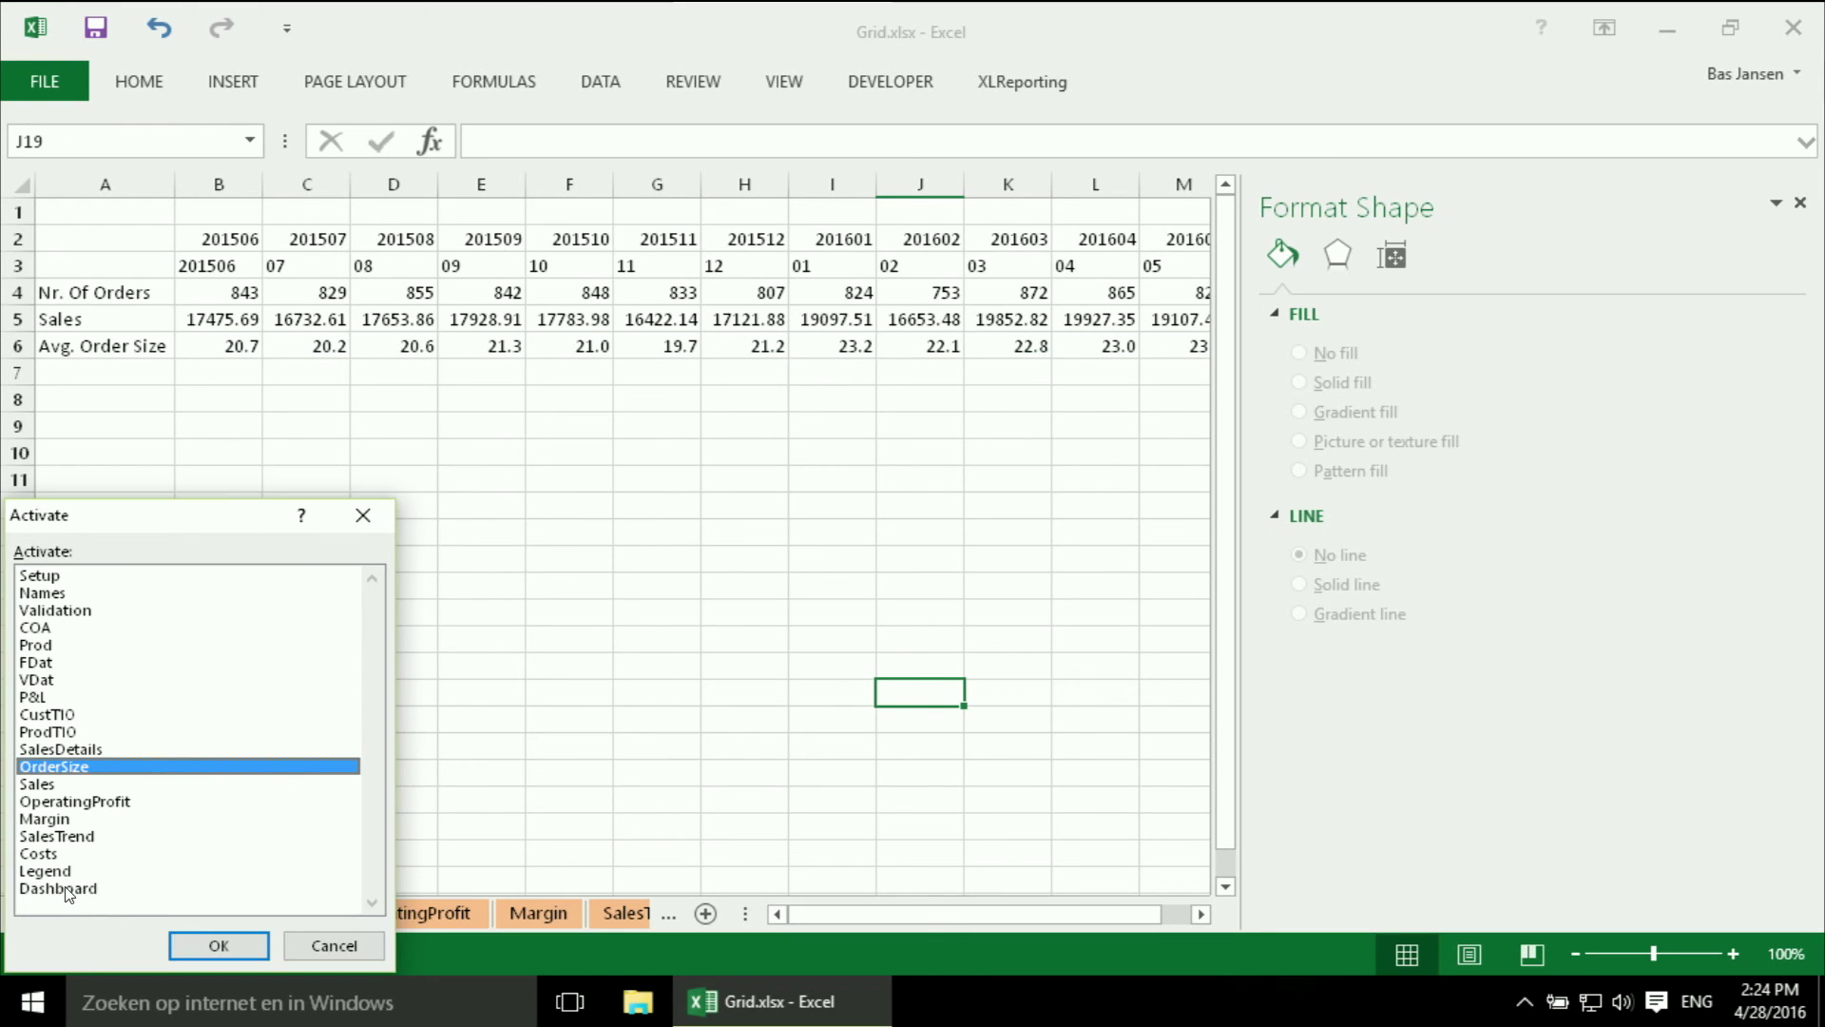
{"action": "left_click", "coordinate": [68, 888]}
{"action": "left_click", "coordinate": [214, 945]}
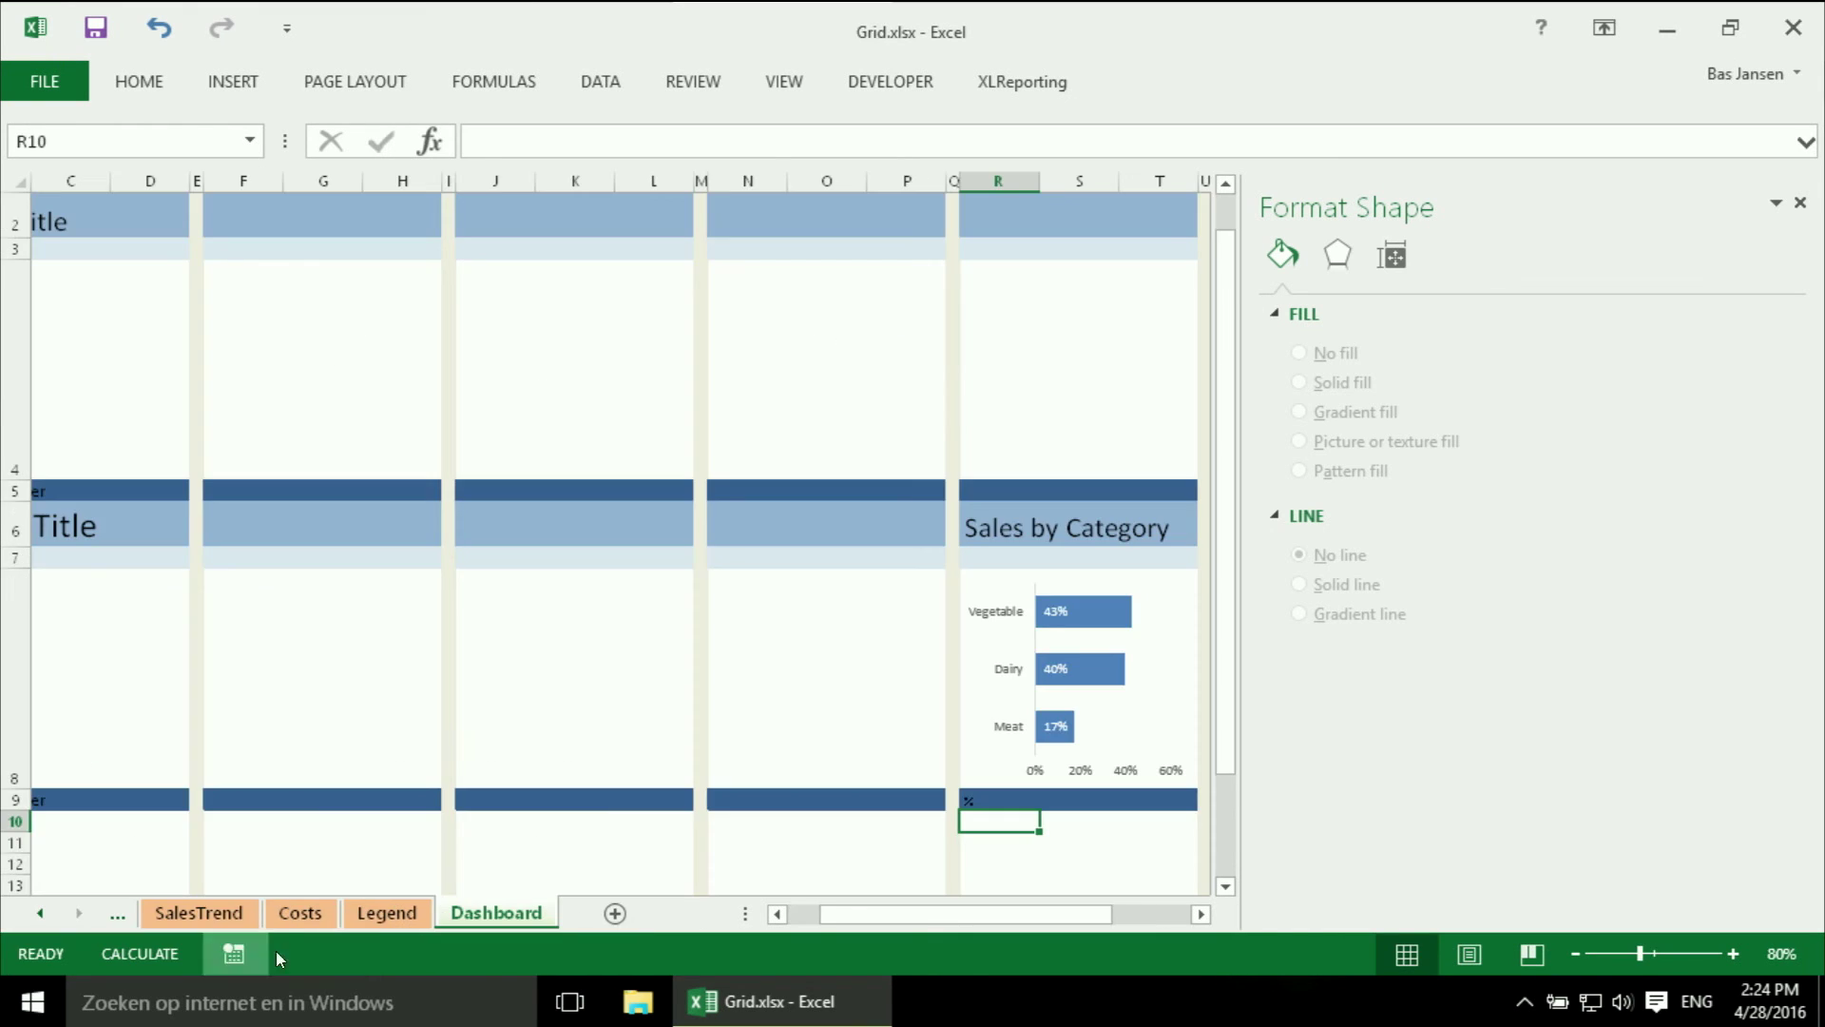
{"action": "left_click", "coordinate": [1200, 914]}
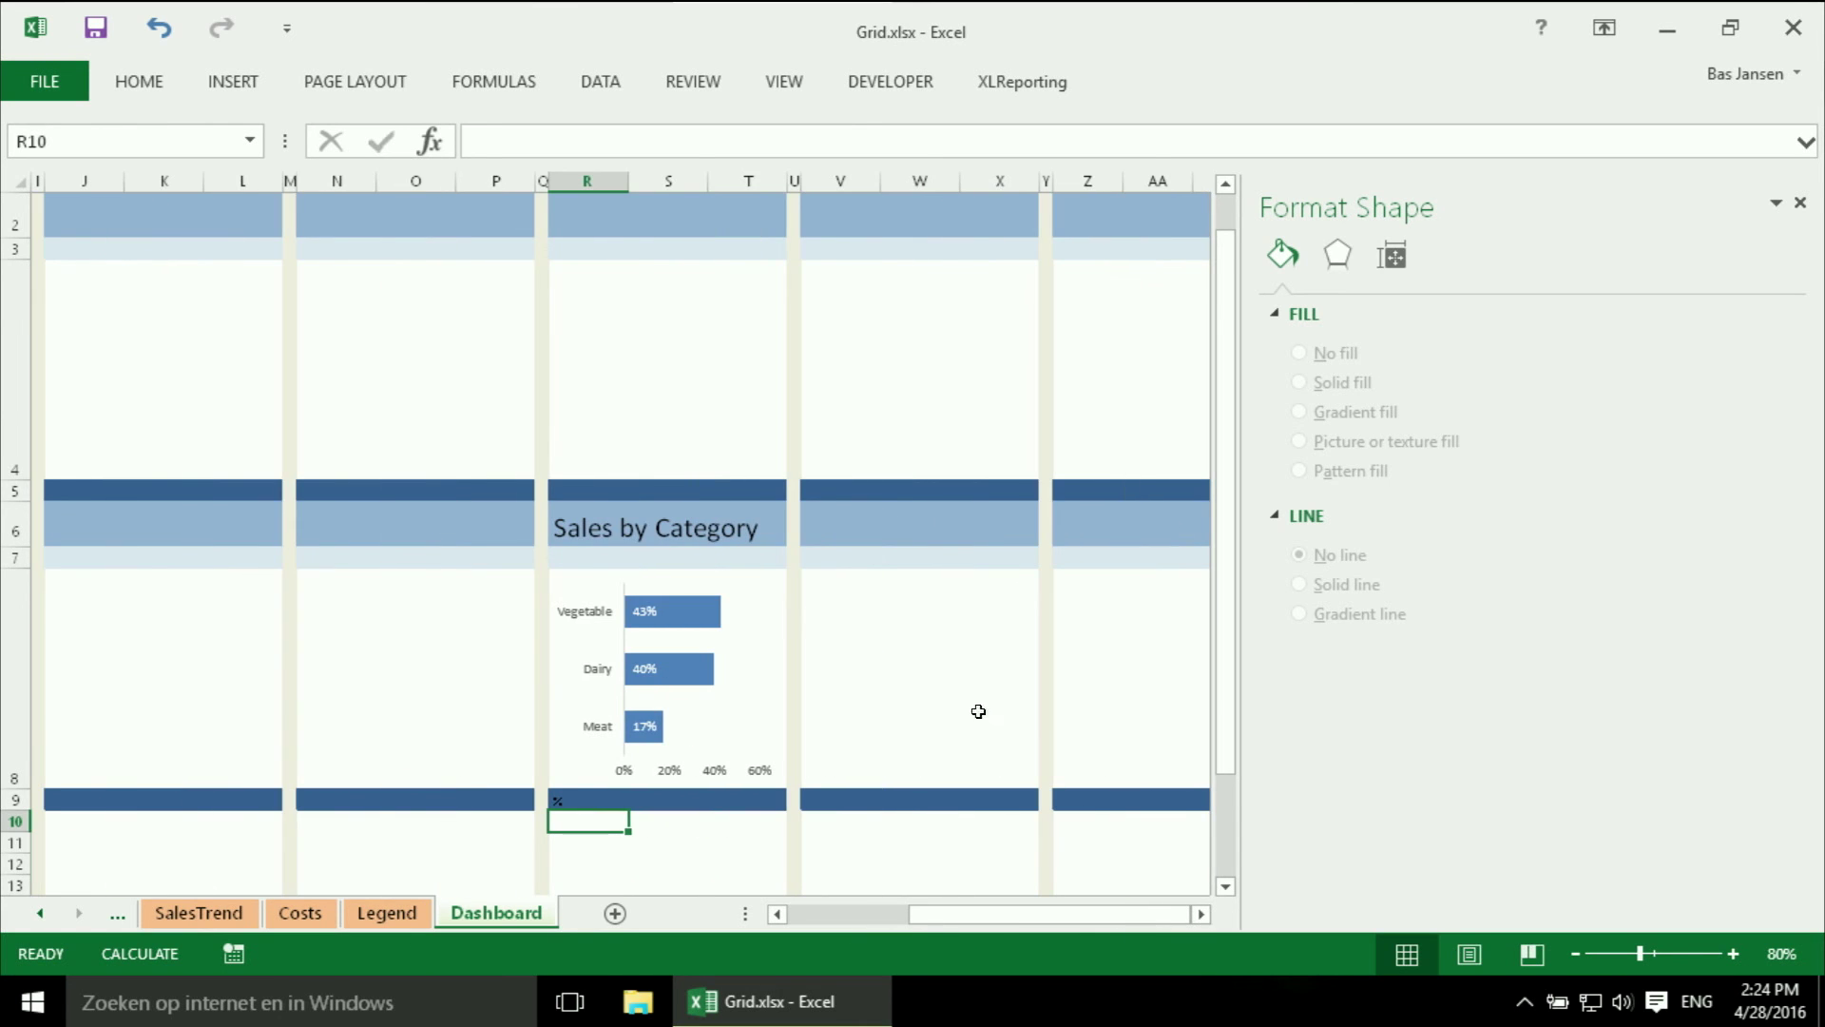
{"action": "left_click", "coordinate": [829, 590]}
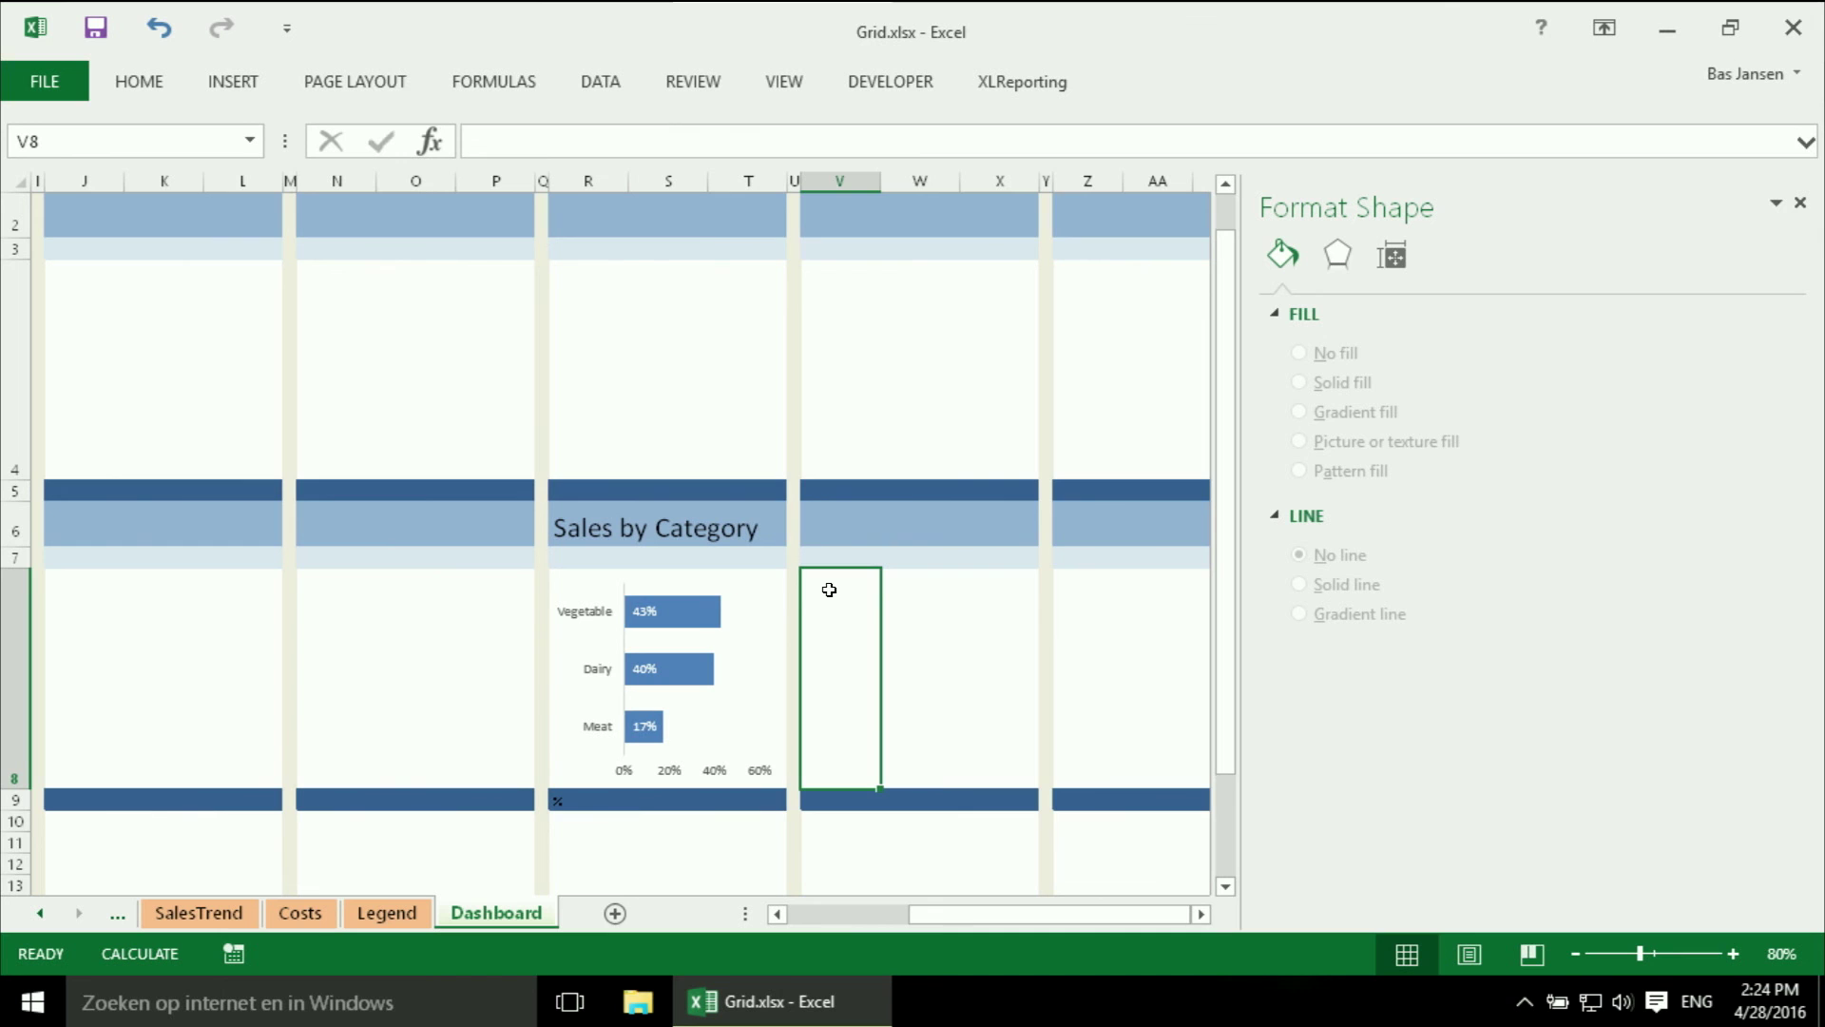
{"action": "right_click", "coordinate": [829, 590]}
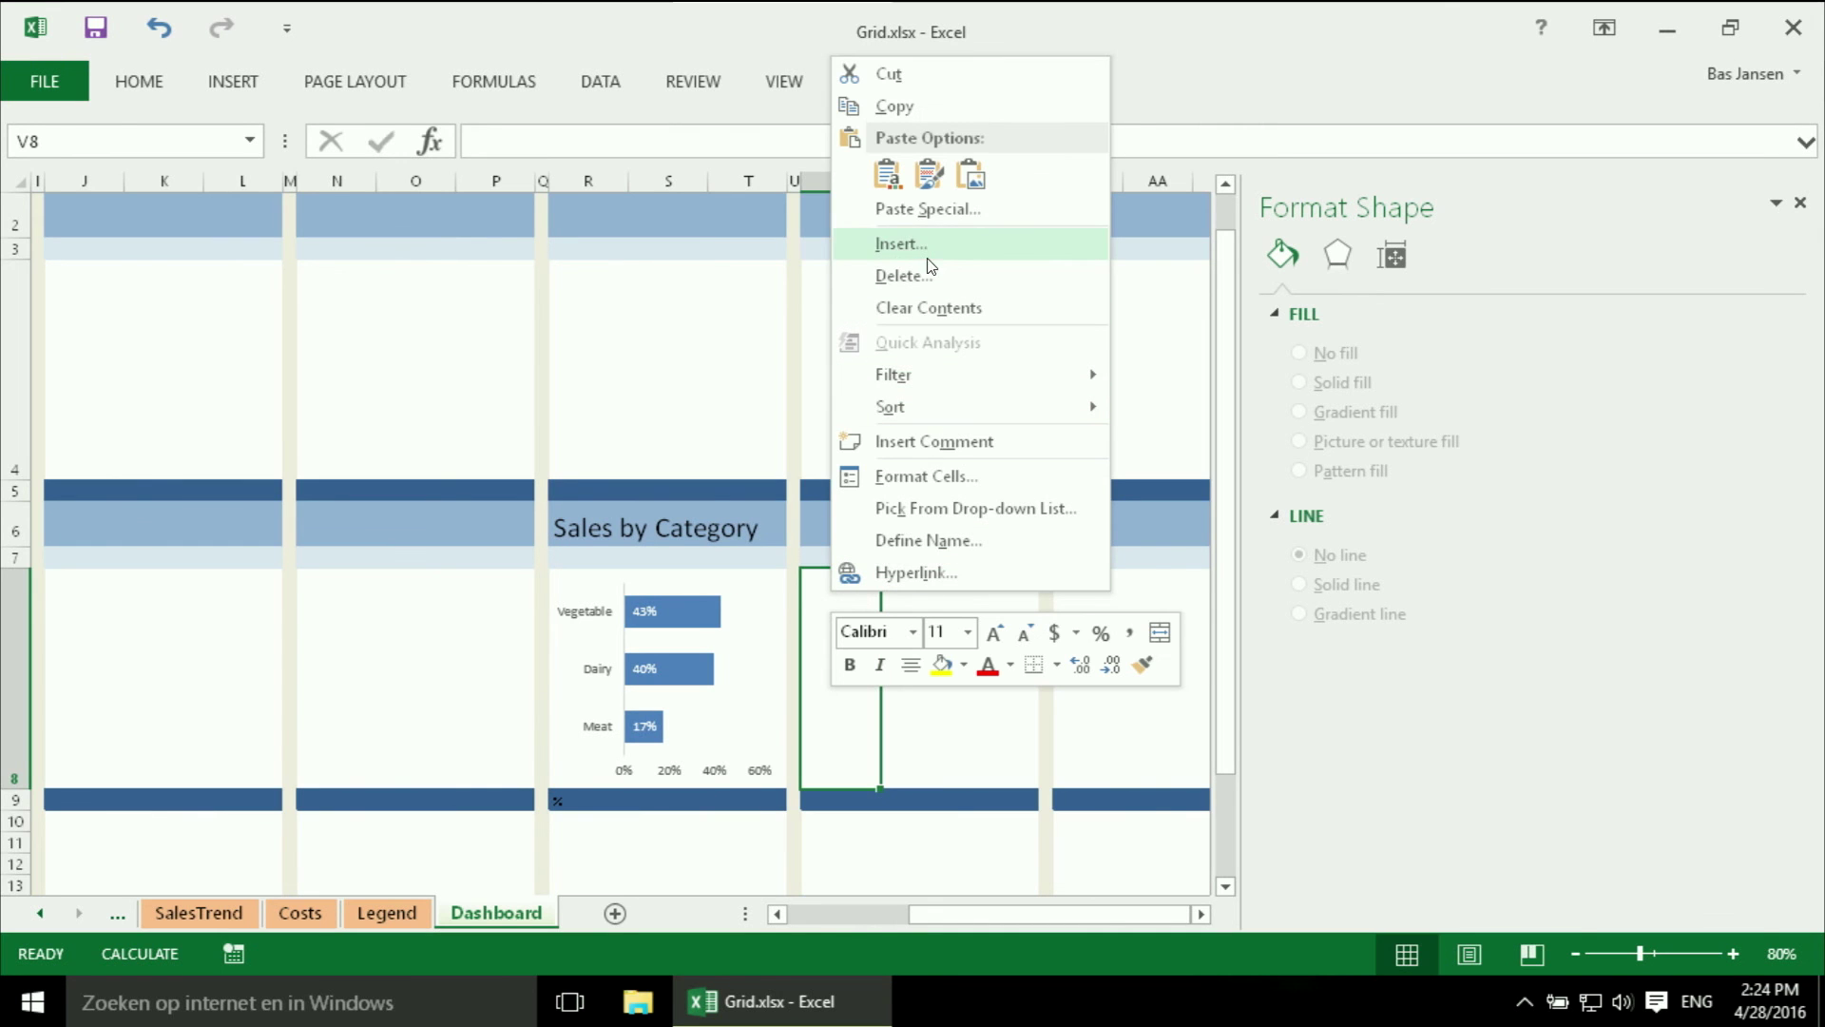
{"action": "left_click", "coordinate": [887, 175]}
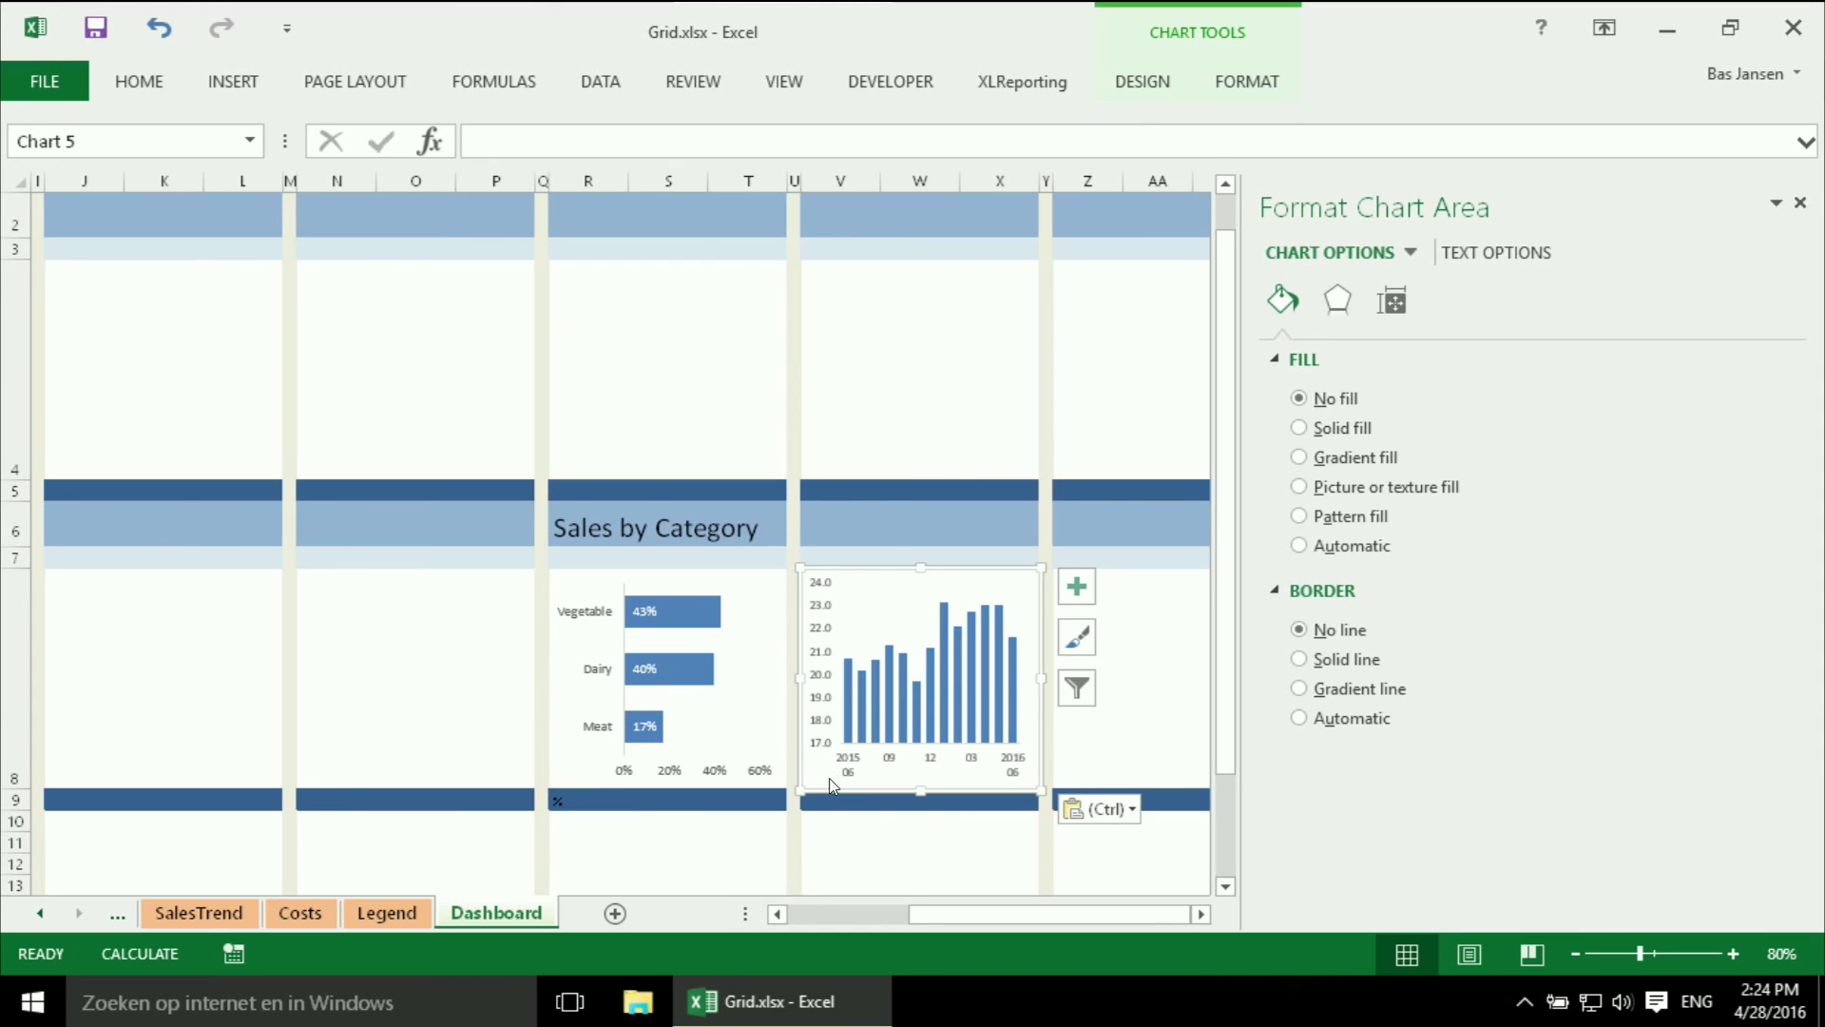
Step: Enter the footer '1 X $' in V9 and the title 'Avg. Order Size' in V6
{"action": "left_click", "coordinate": [828, 805]}
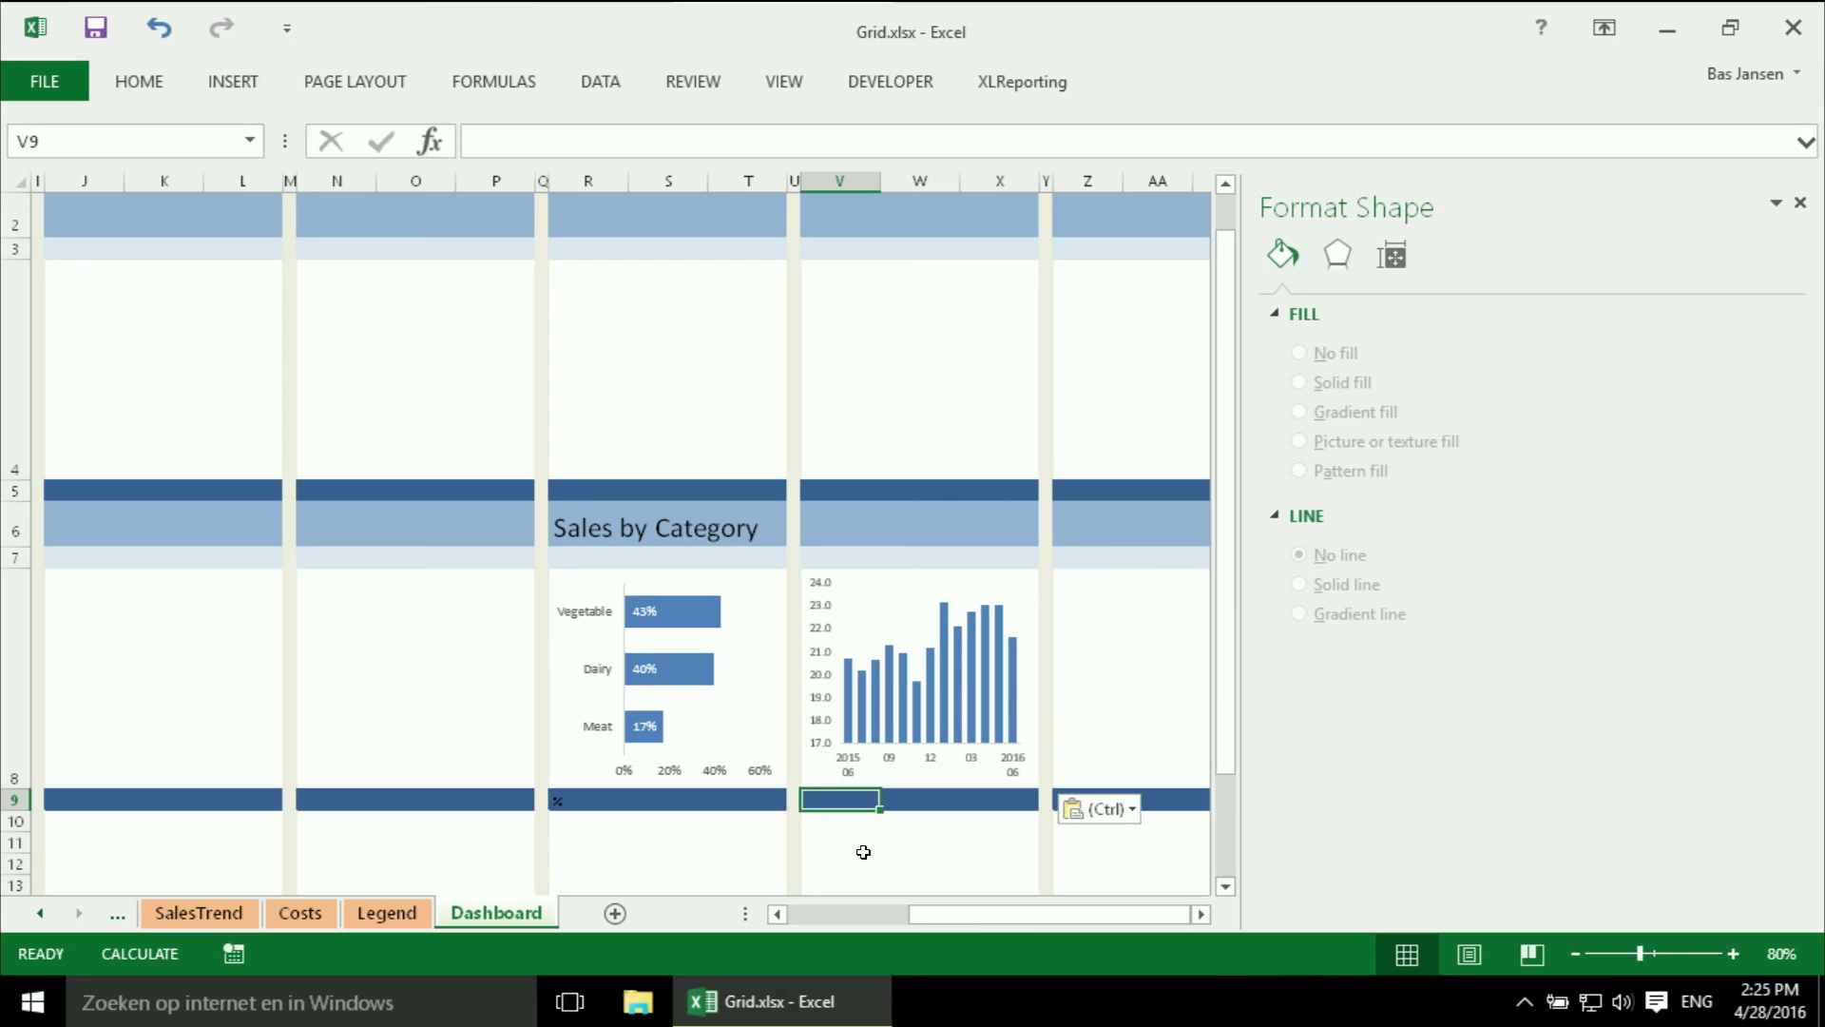
{"action": "type", "text": "1 X $"}
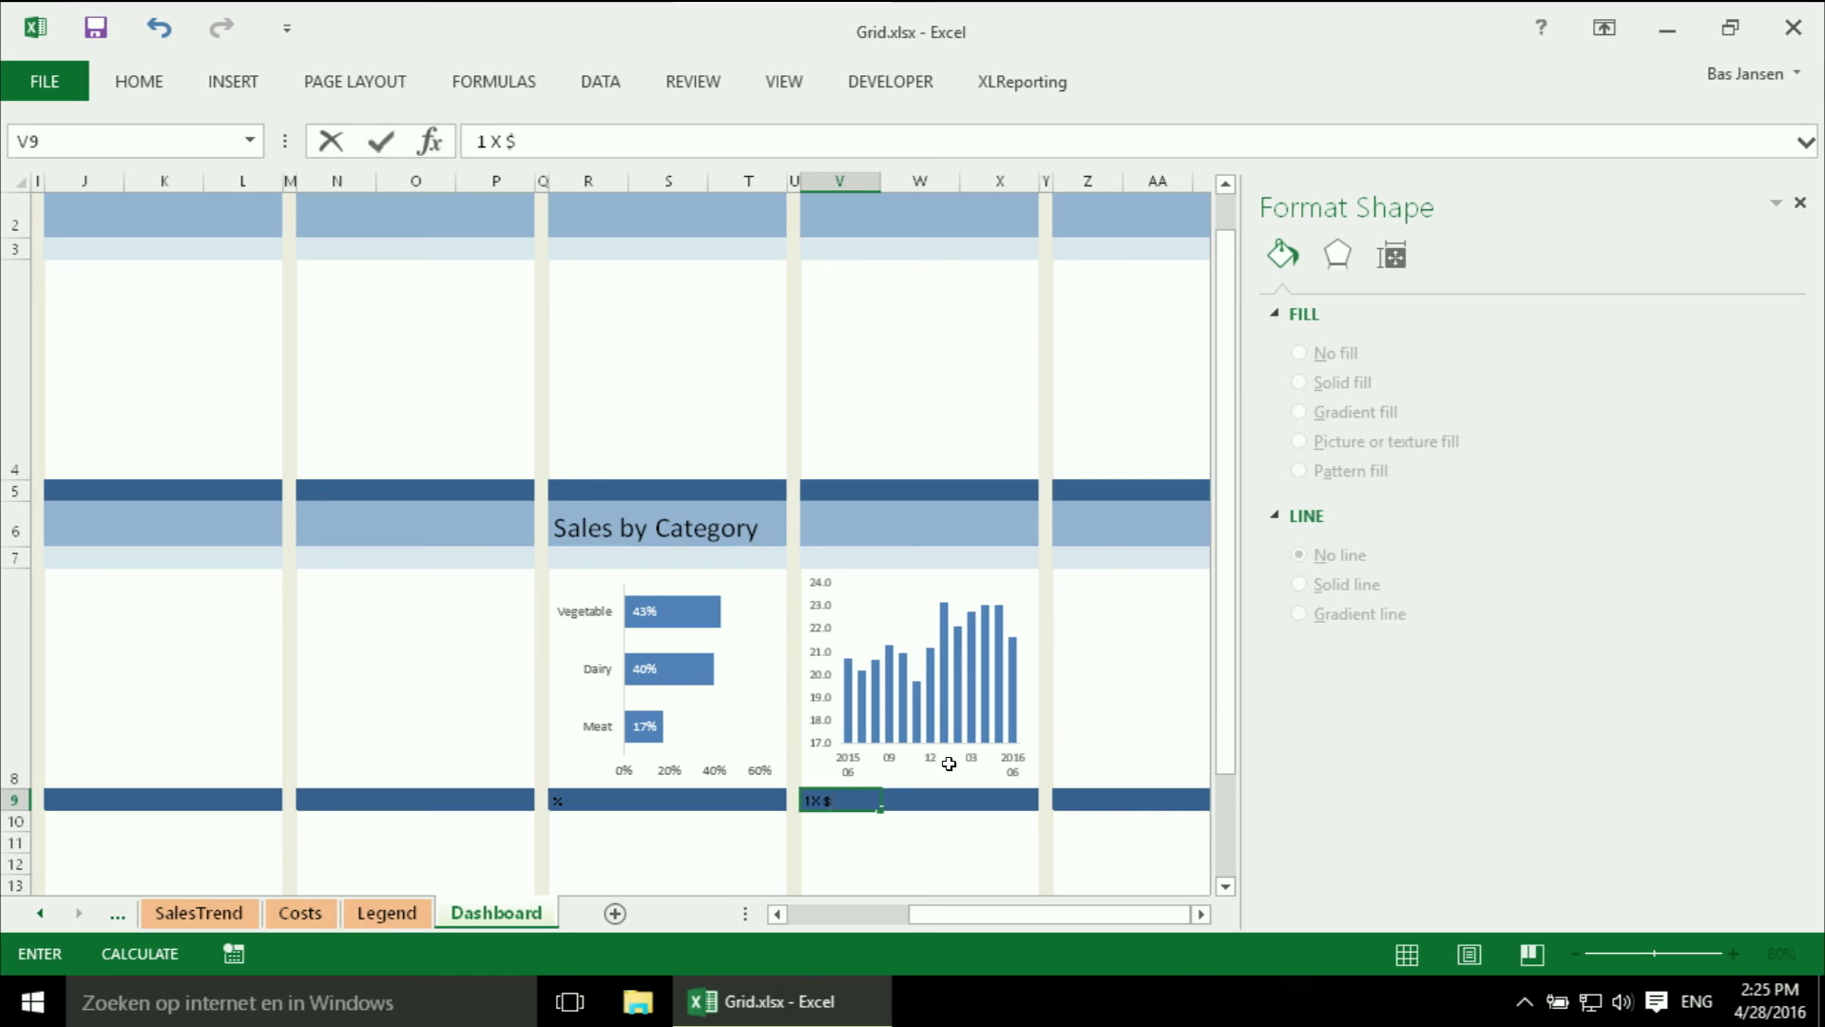
{"action": "left_click", "coordinate": [858, 527]}
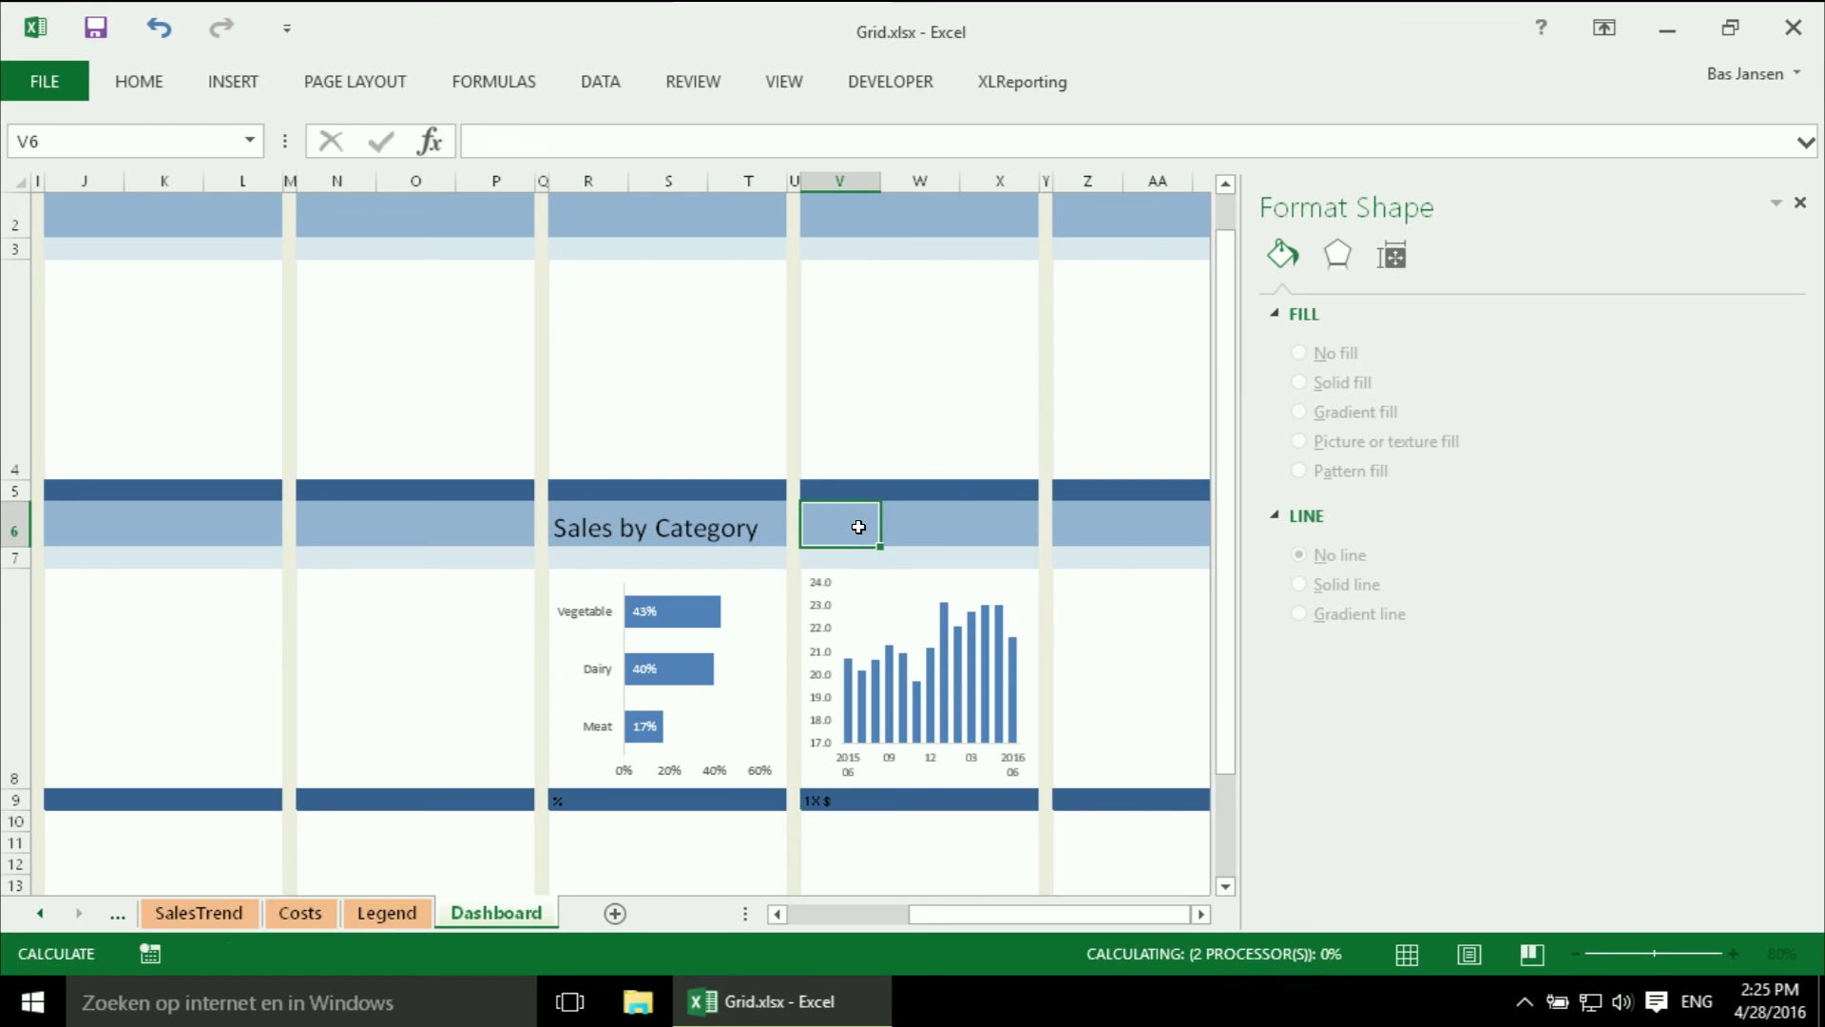
{"action": "type", "text": "Av"}
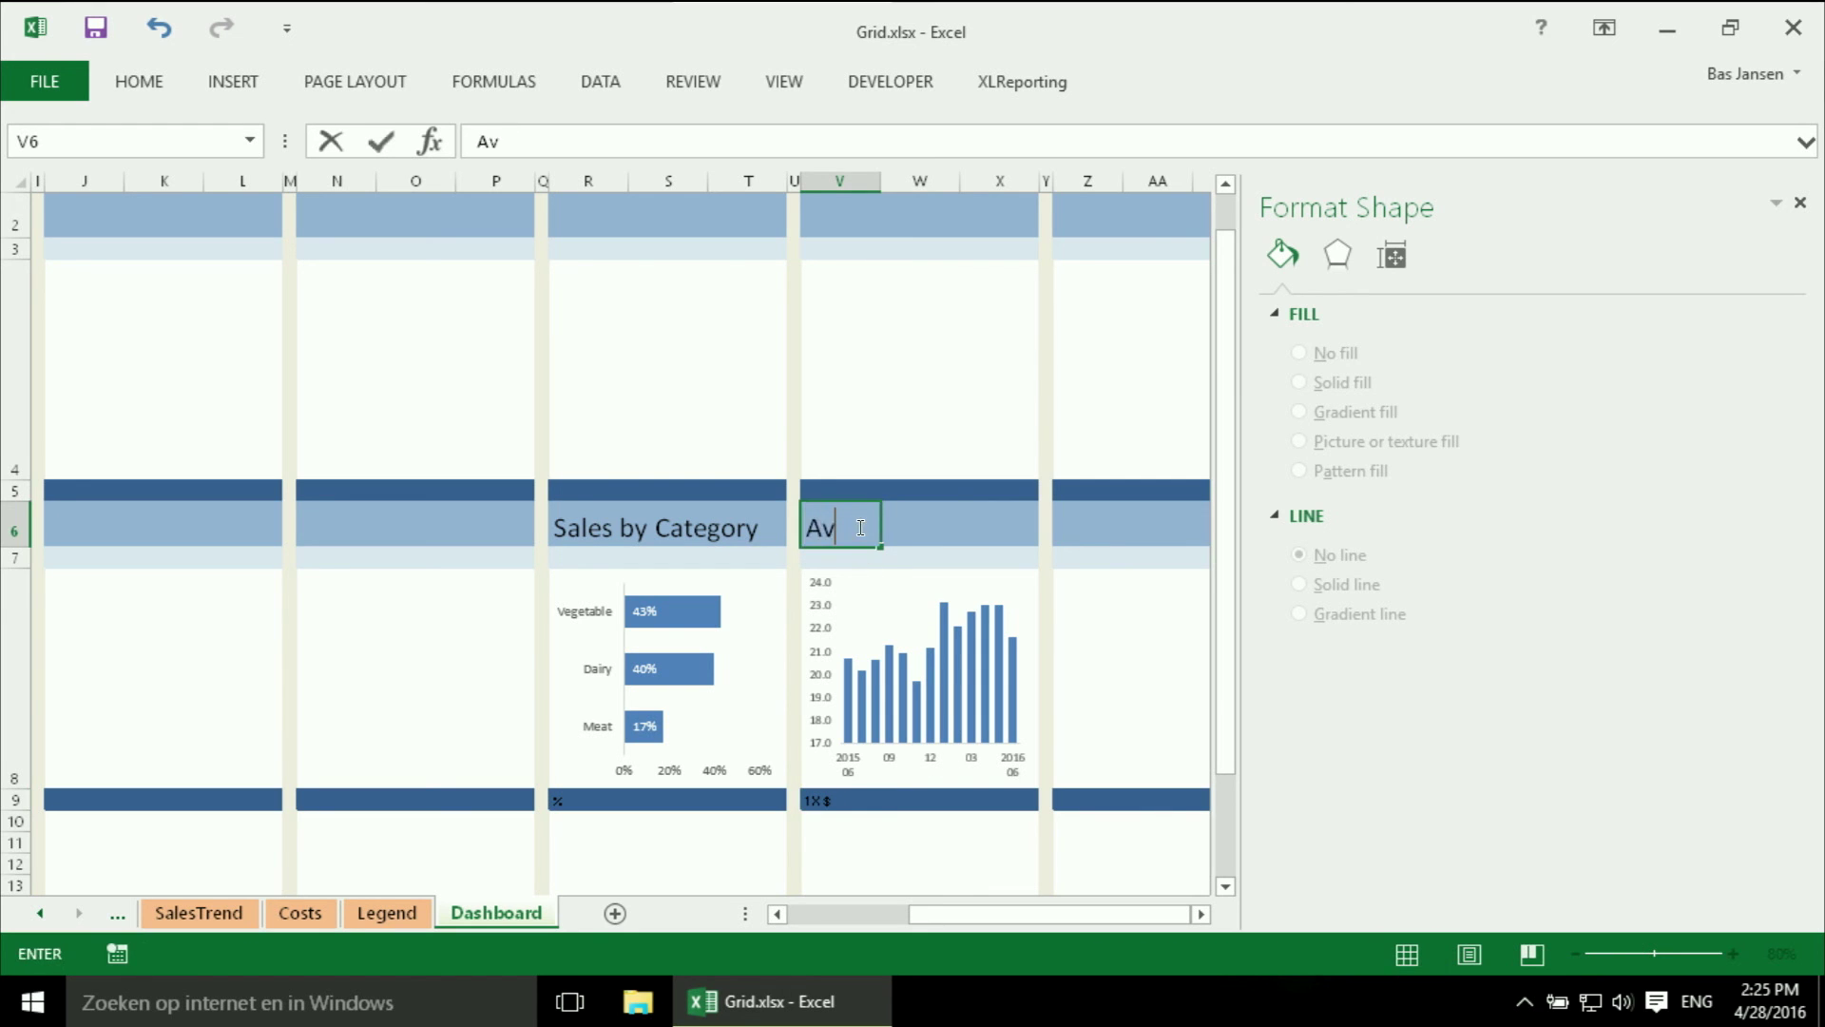
{"action": "type", "text": "g. Order "}
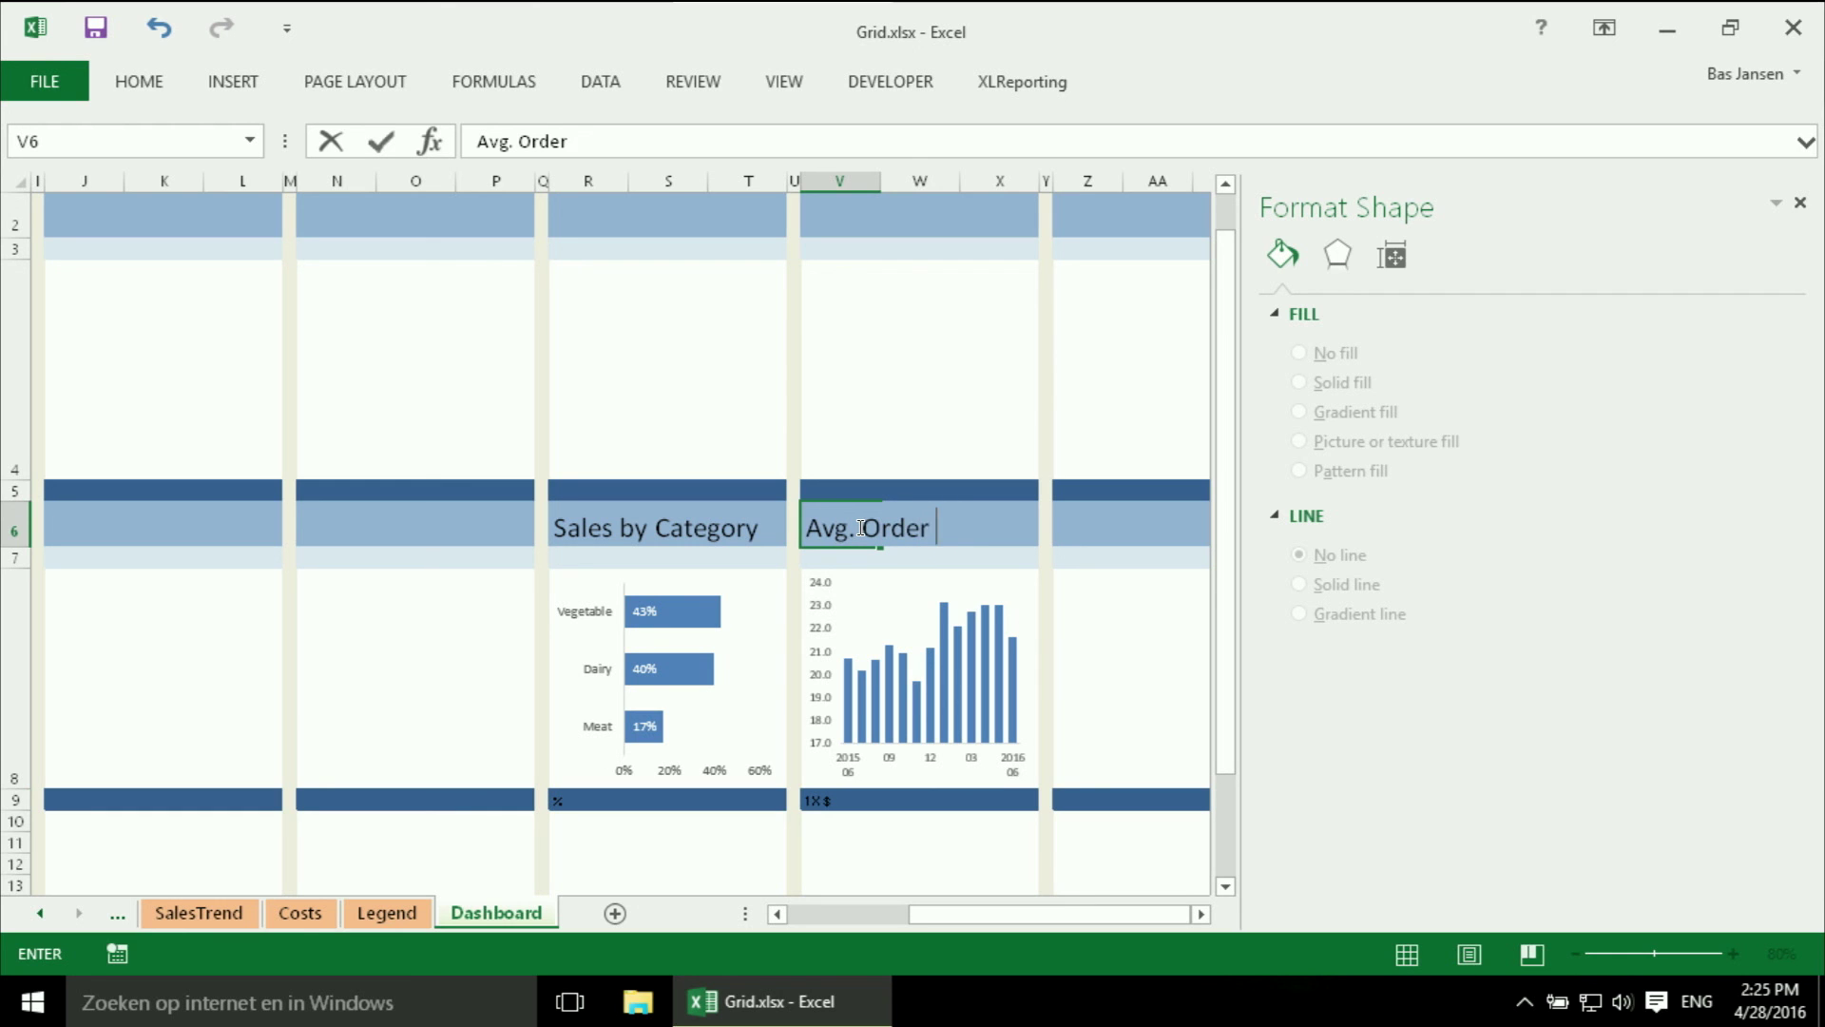
{"action": "type", "text": "Size"}
{"action": "key", "text": "ctrl+Return"}
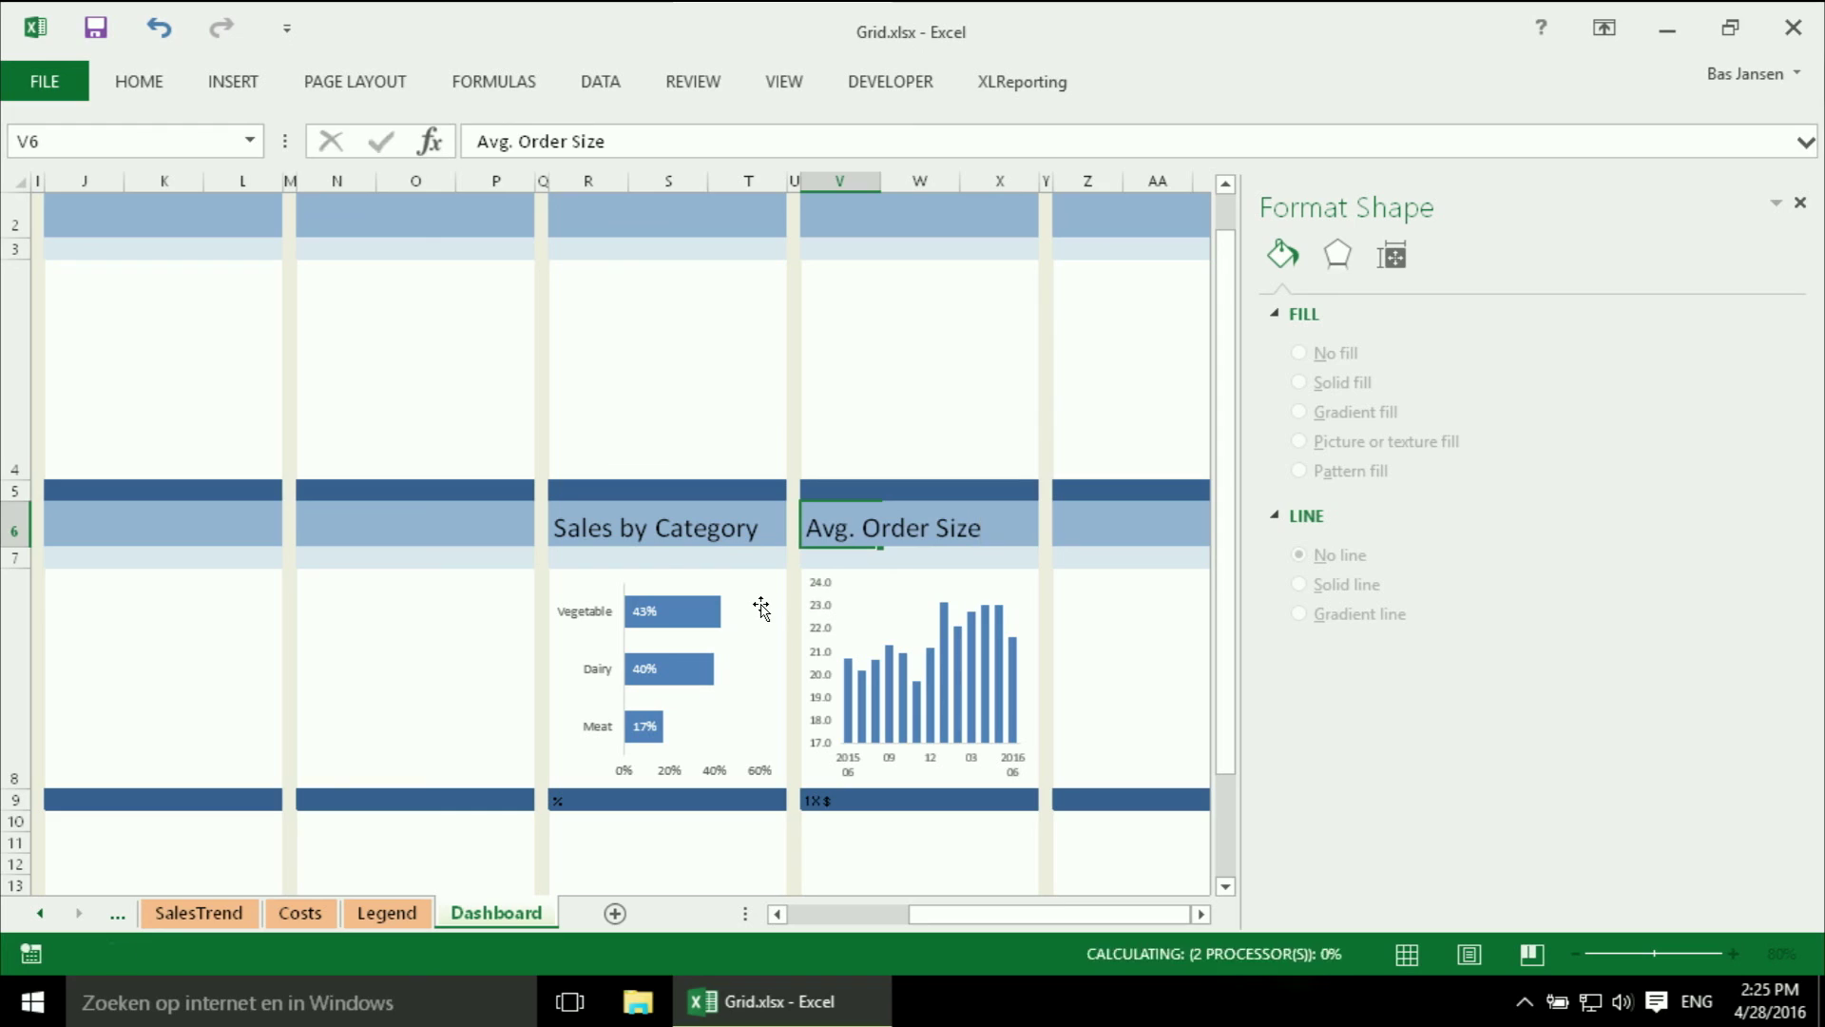